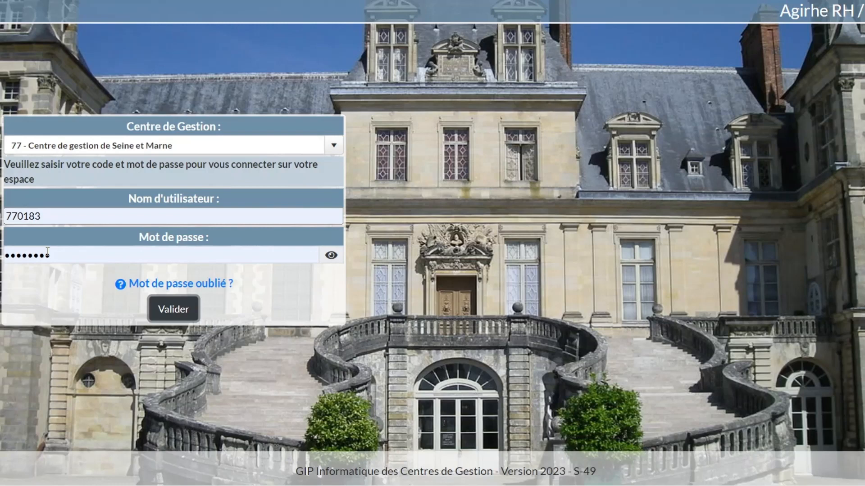
- Sign in to the Seine-et-Marne collectivity space with the filled-in credentials and start creating a Promotion interne file
{"action": "left_click", "coordinate": [179, 310]}
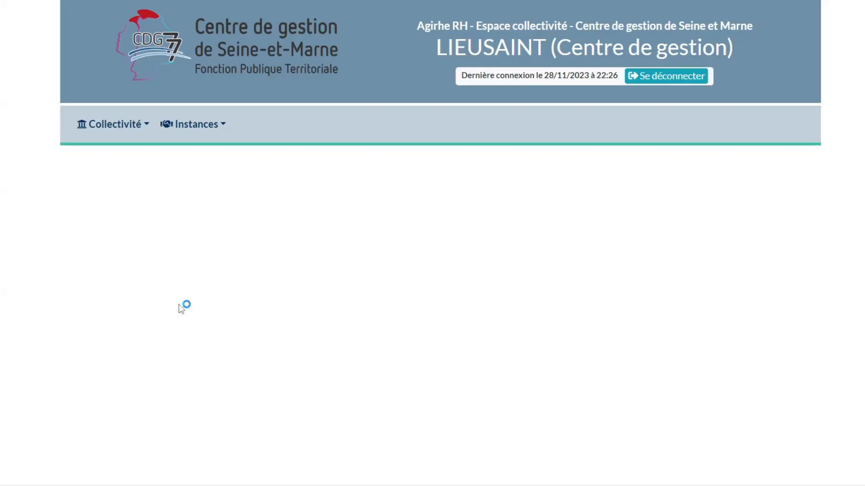
{"action": "left_click", "coordinate": [207, 129]}
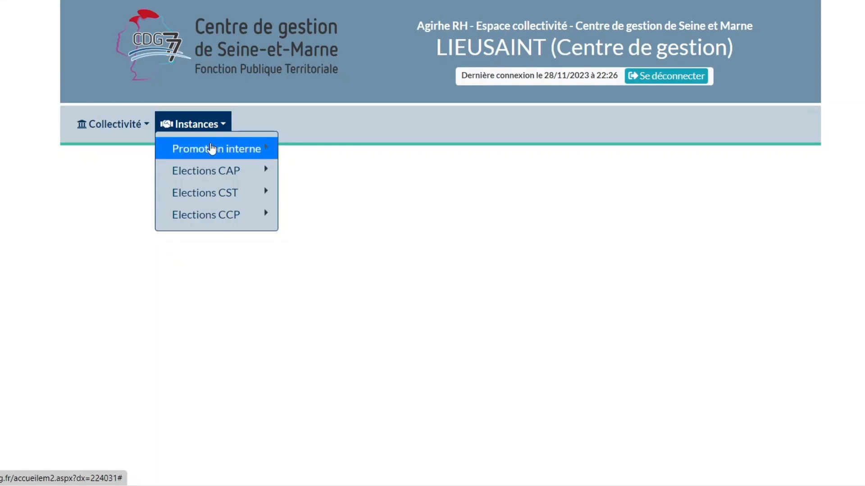
{"action": "left_click", "coordinate": [211, 149]}
{"action": "left_click", "coordinate": [306, 148]}
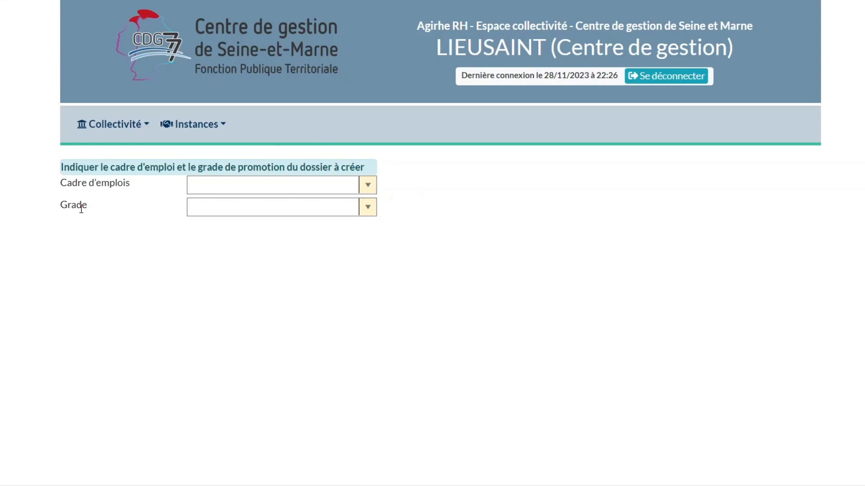
- Set the new file's Cadre d'emplois to attachés territoriaux and its Grade to attaché, and validate the choice
{"action": "left_click", "coordinate": [369, 188]}
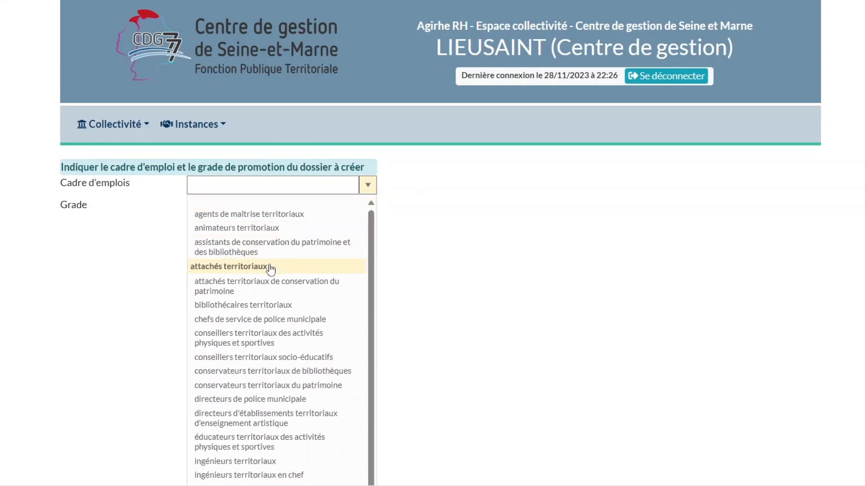
{"action": "left_click", "coordinate": [268, 264]}
{"action": "left_click", "coordinate": [368, 207]}
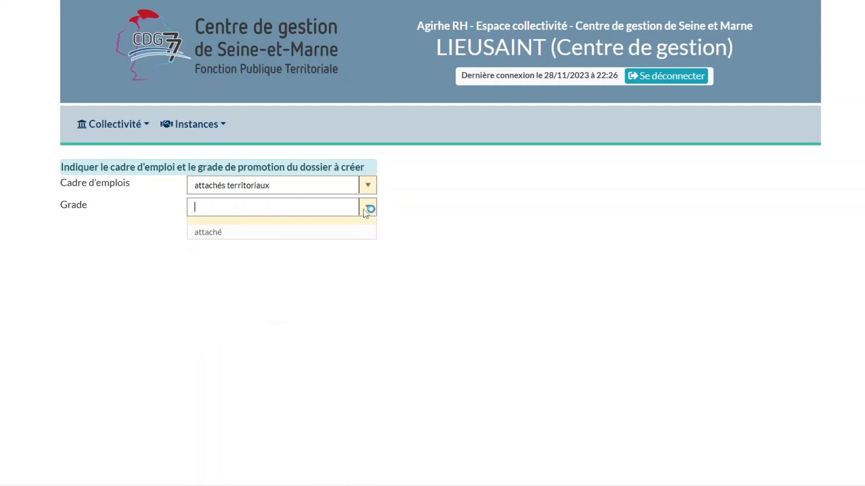
{"action": "left_click", "coordinate": [221, 241]}
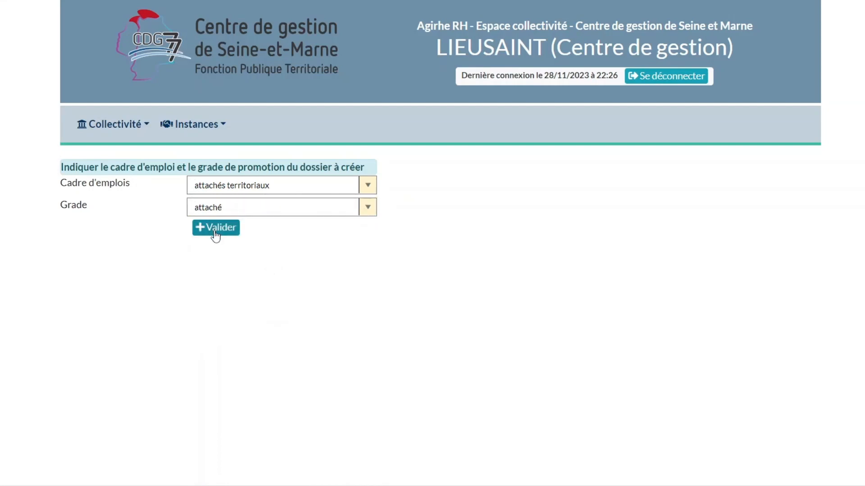
{"action": "left_click", "coordinate": [215, 235]}
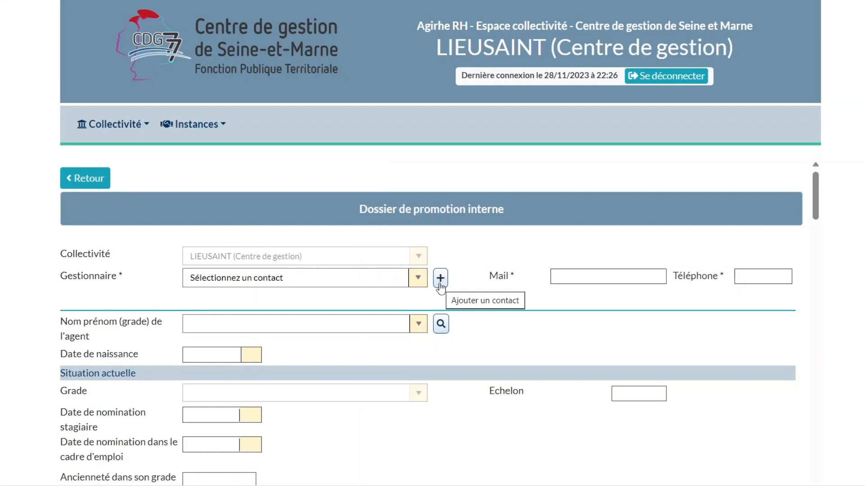
- Choose the file's Gestionnaire contact and the agent, and fill in the agent's date of birth and Echelon 08
{"action": "left_click", "coordinate": [418, 278]}
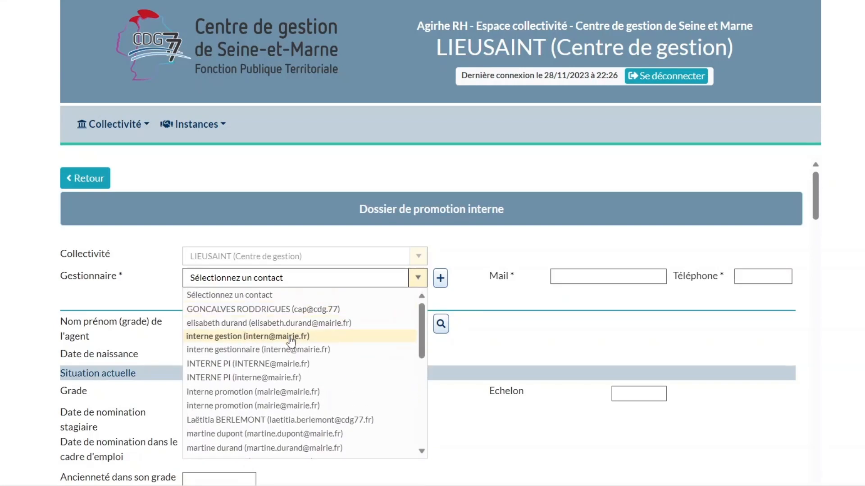
{"action": "left_click", "coordinate": [290, 338]}
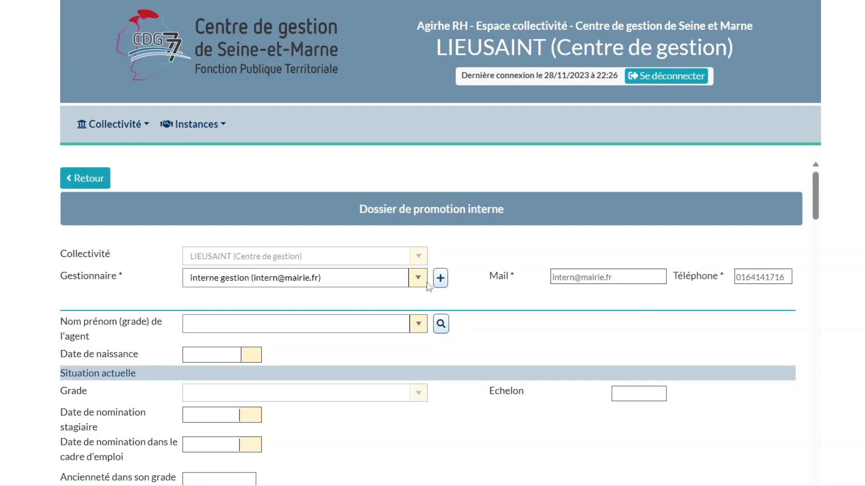
{"action": "left_click", "coordinate": [277, 327]}
{"action": "type", "text": "MINGUY"}
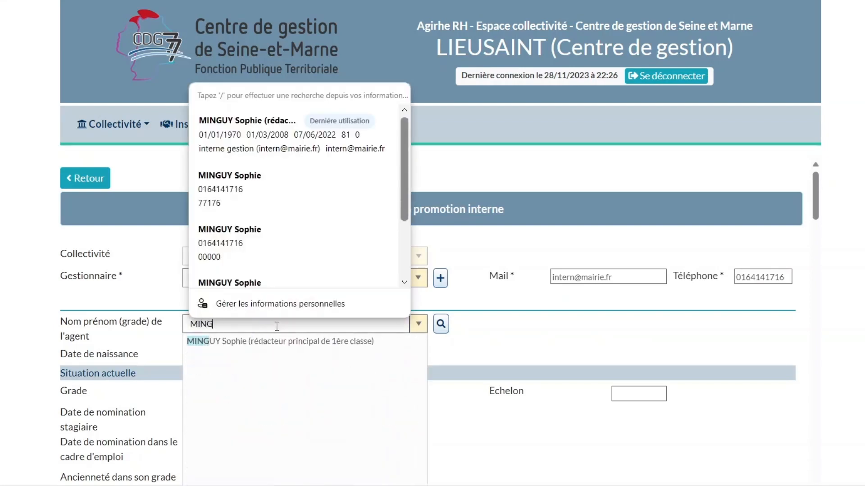
{"action": "left_click", "coordinate": [280, 341]}
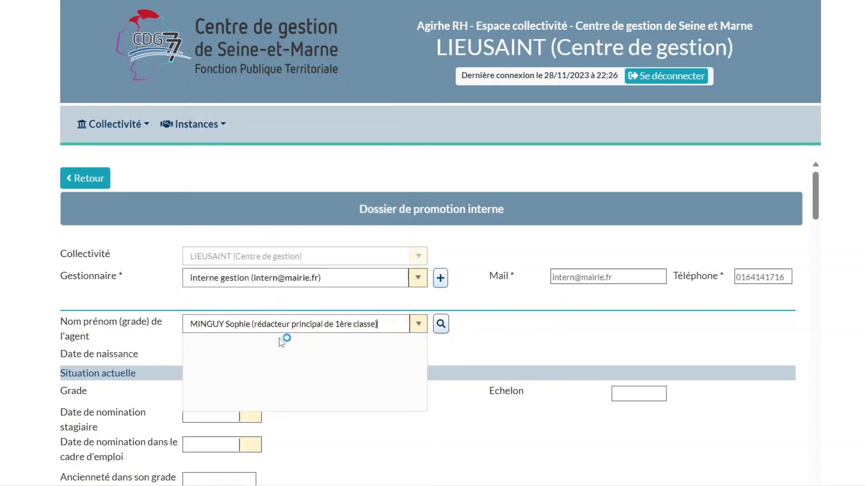
{"action": "left_click", "coordinate": [199, 357]}
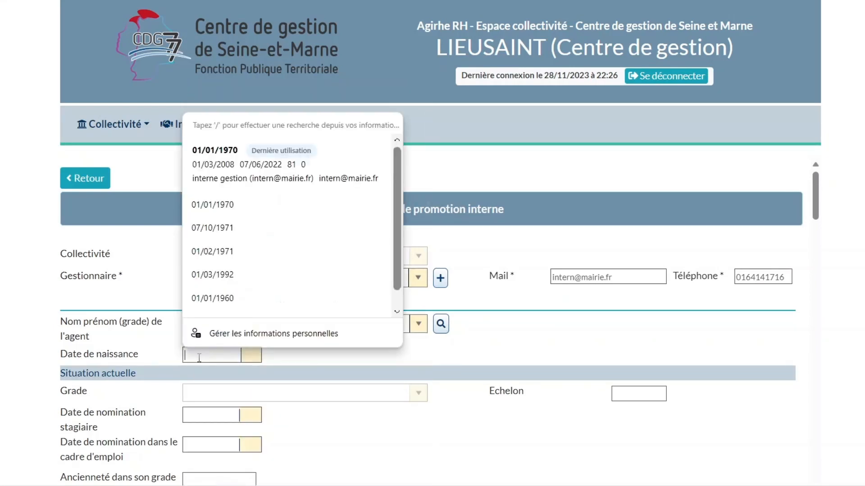
{"action": "type", "text": "08"}
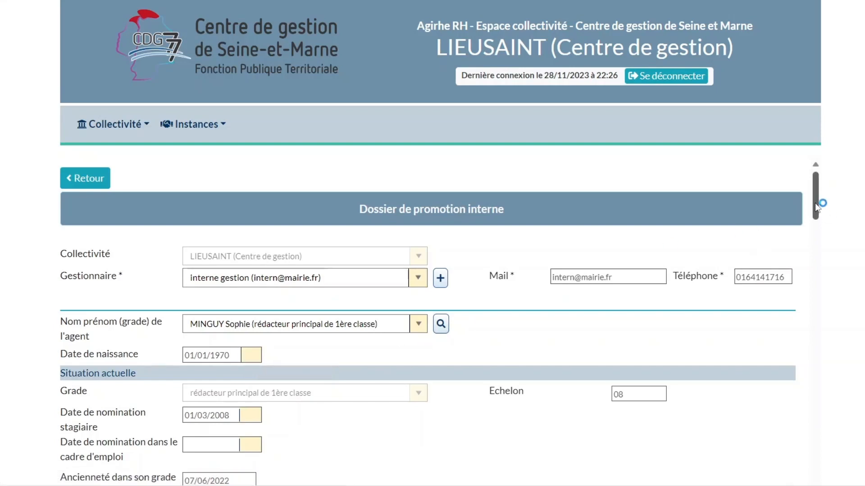
- Save the Dossier de promotion interne by validating it below the Pièces à fournir section
{"action": "left_click_drag", "start_coordinate": [816, 207], "coordinate": [815, 480]}
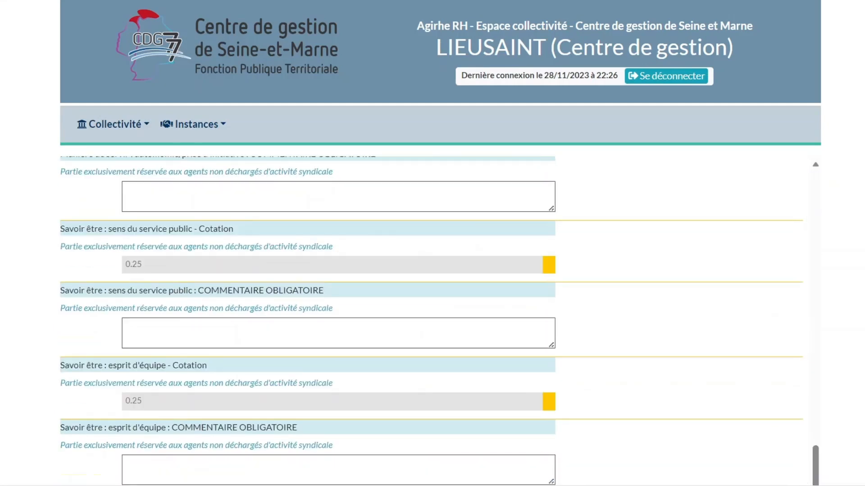
{"action": "scroll", "coordinate": [439, 243], "scroll_direction": "down", "scroll_amount": 3}
{"action": "left_click_drag", "start_coordinate": [819, 348], "coordinate": [816, 474]}
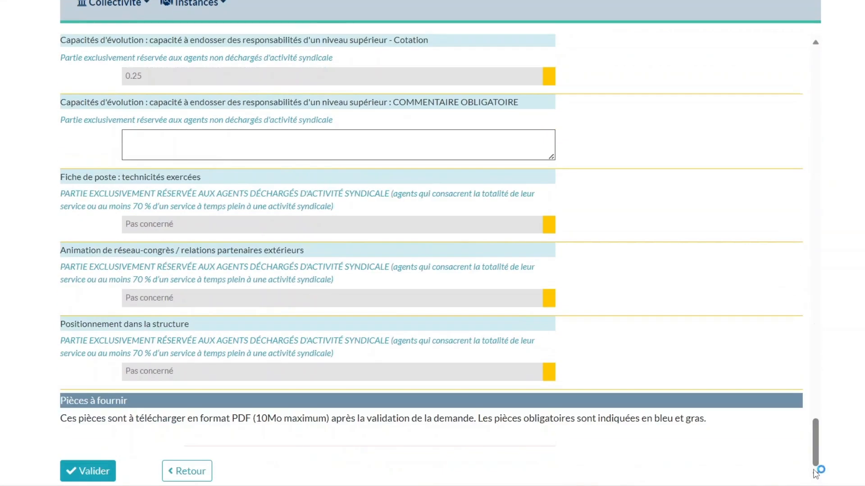
{"action": "left_click", "coordinate": [99, 469]}
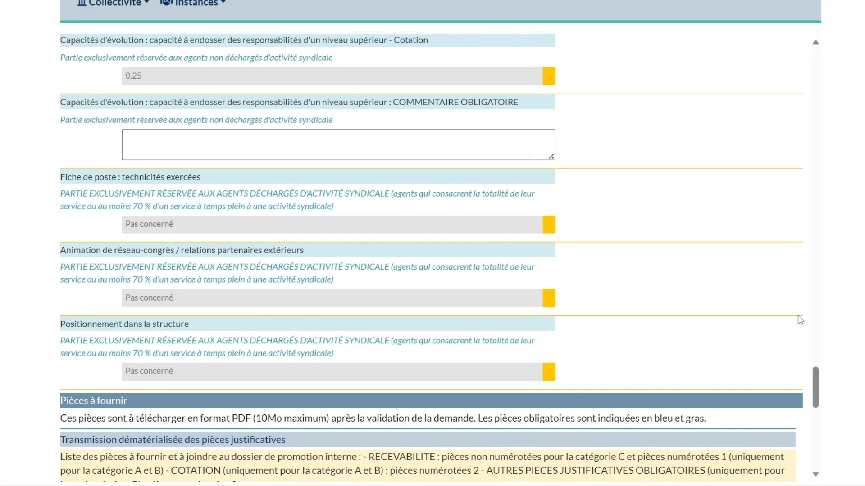
- Generate the blank evaluation form, open LDGPI_78_28-11-2023.doc in Word with editing enabled, look through it, and return to the promotion file
{"action": "left_click_drag", "start_coordinate": [814, 385], "coordinate": [820, 469]}
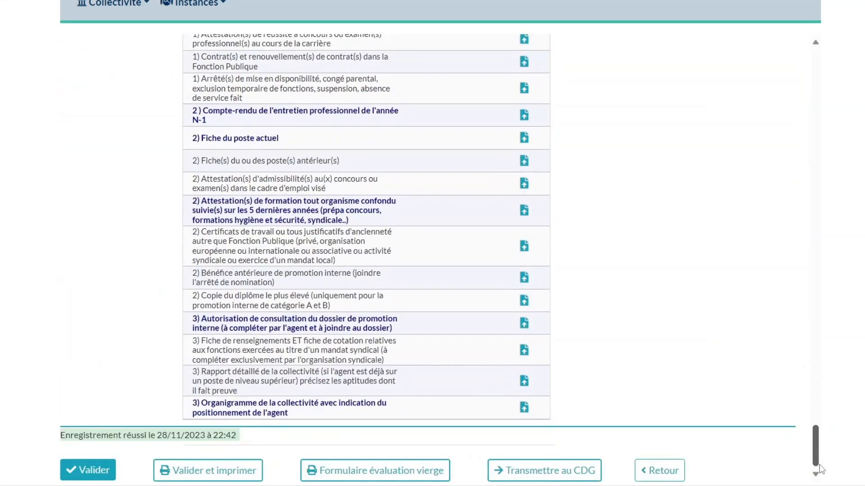
{"action": "left_click", "coordinate": [432, 478]}
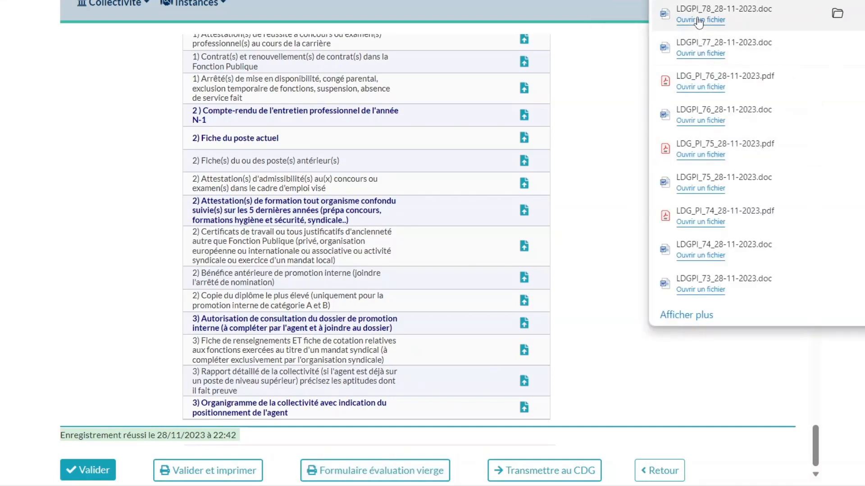
{"action": "left_click", "coordinate": [698, 21]}
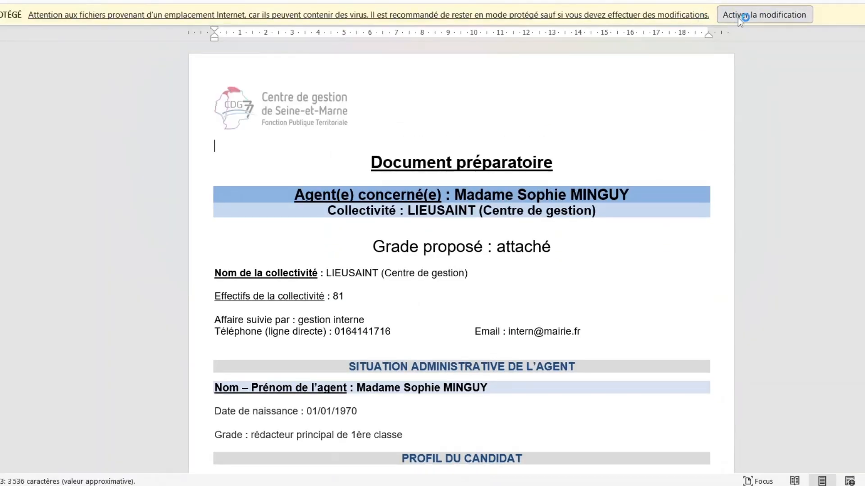
{"action": "left_click", "coordinate": [737, 17]}
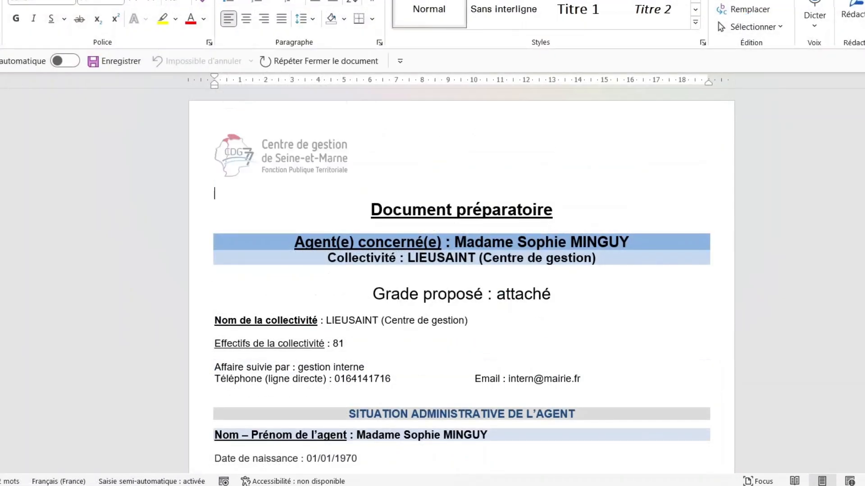
{"action": "scroll", "coordinate": [461, 283], "scroll_direction": "down", "scroll_amount": 15}
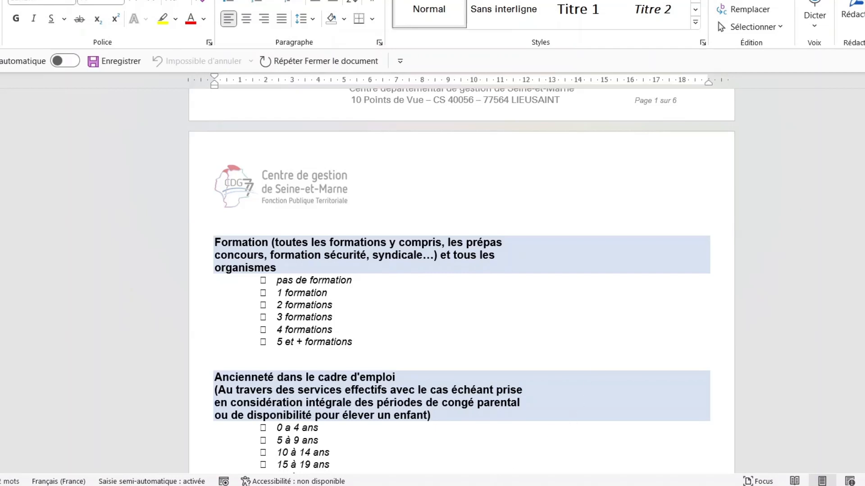
{"action": "left_click", "coordinate": [547, 341]}
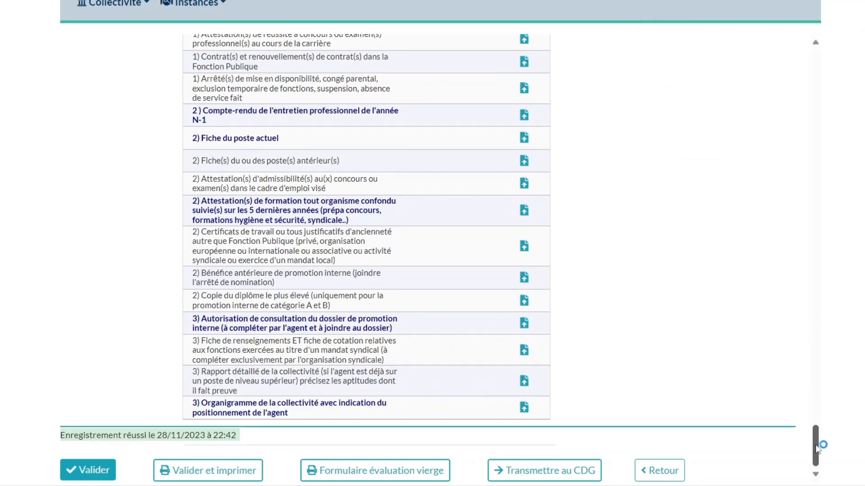
- Set Date de nomination stagiaire to 01/01/1994 and Date de nomination dans le cadre d'emploi to 01/03/2008
{"action": "left_click_drag", "start_coordinate": [816, 448], "coordinate": [827, 67]}
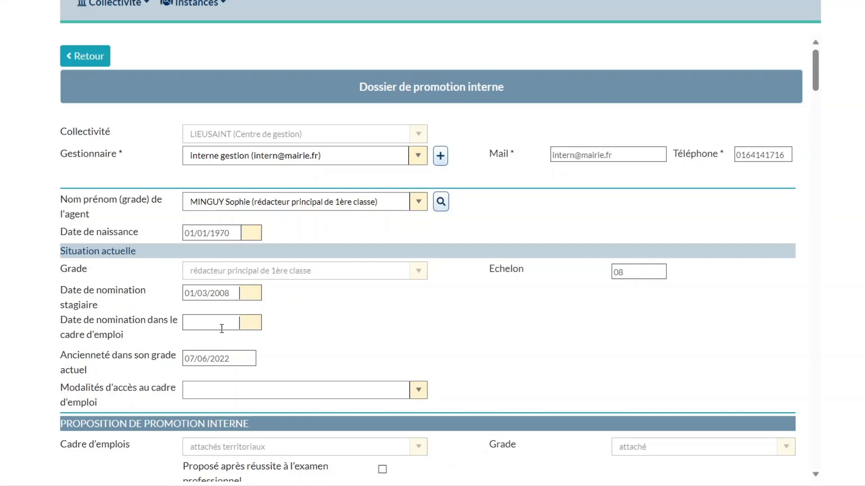
{"action": "triple_click", "coordinate": [226, 293]}
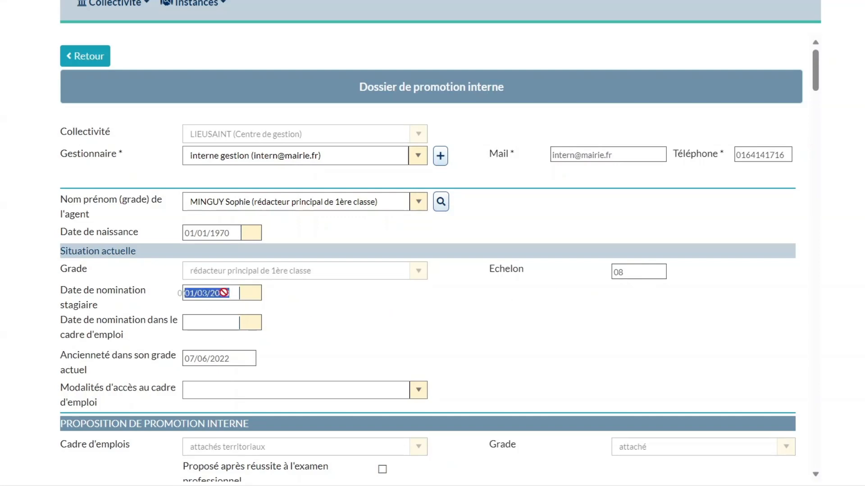
{"action": "type", "text": "01/01/1"}
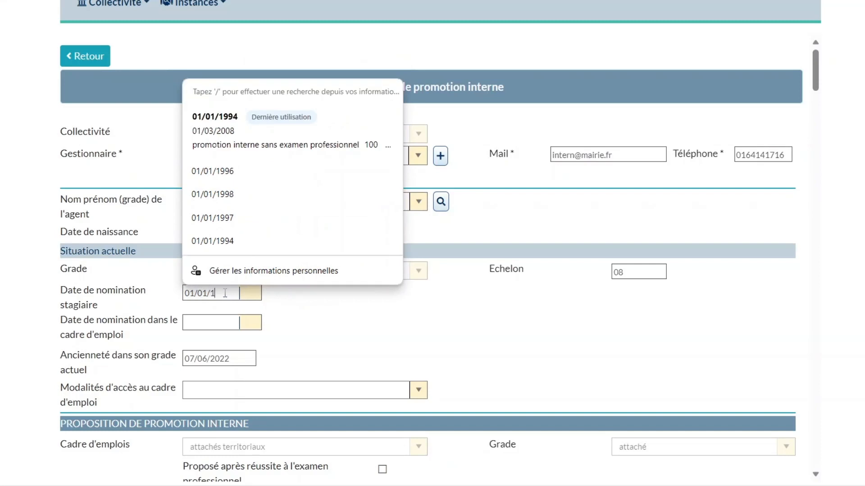
{"action": "type", "text": "994"}
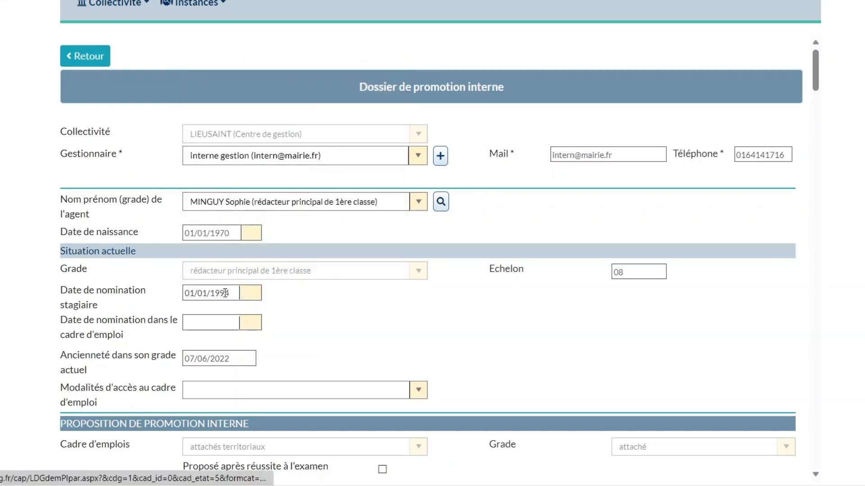
{"action": "key", "text": "Tab"}
{"action": "type", "text": "01/0"}
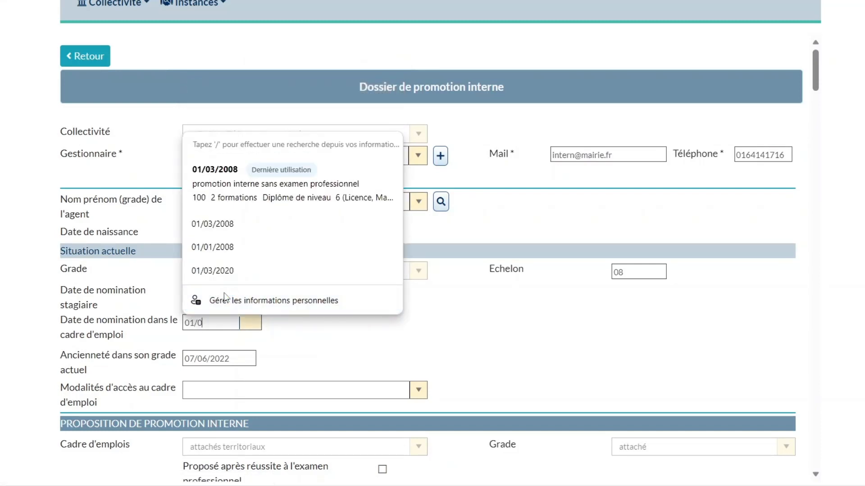
{"action": "type", "text": "3/2008"}
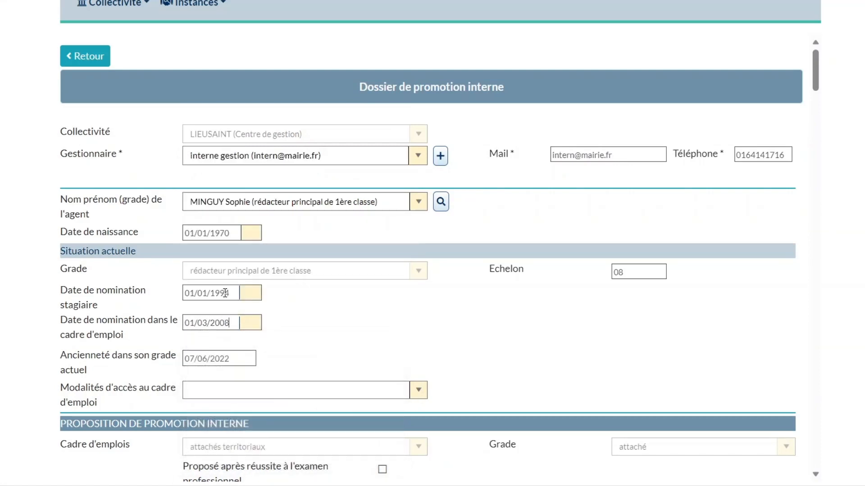
- Set Ancienneté dans son grade actuel to 01/01/2004 and Modalités d'accès au cadre d'emploi to promotion interne sans examen professionnel
{"action": "key", "text": "Tab"}
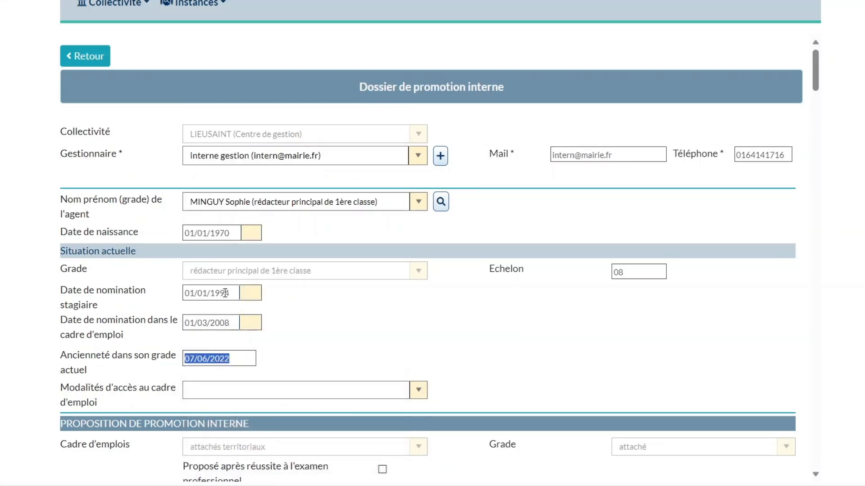
{"action": "type", "text": "01/01/"}
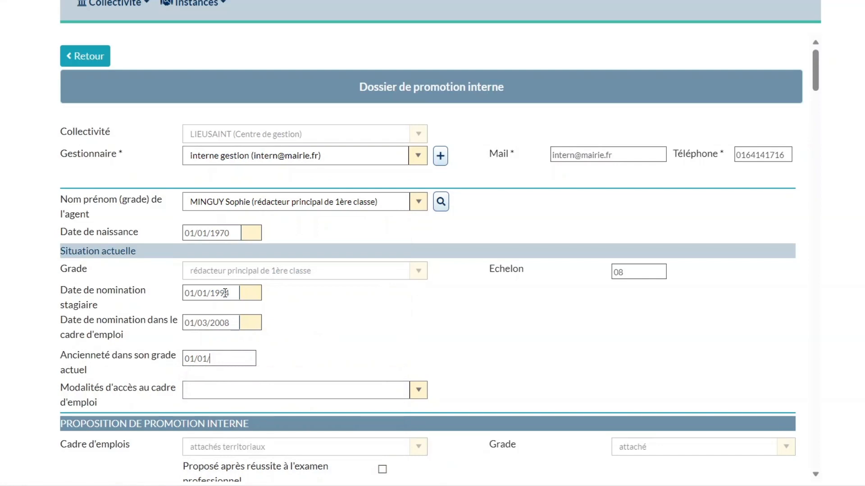
{"action": "type", "text": "2004"}
{"action": "left_click", "coordinate": [261, 391]}
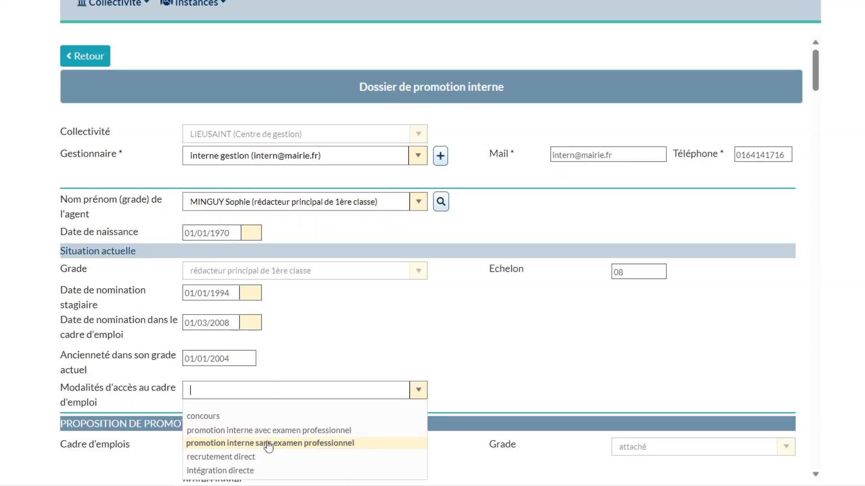
{"action": "left_click", "coordinate": [269, 444]}
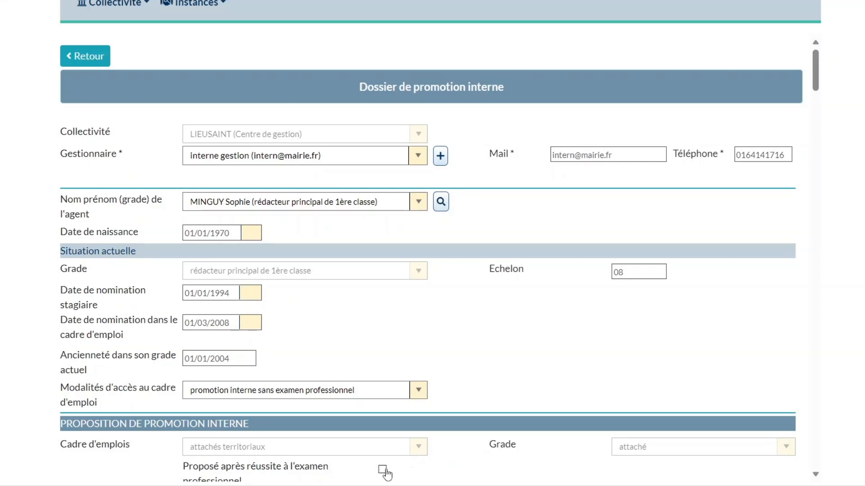
- Set Intitulé du poste to Responsable rh under Profil du candidat
{"action": "left_click", "coordinate": [815, 476]}
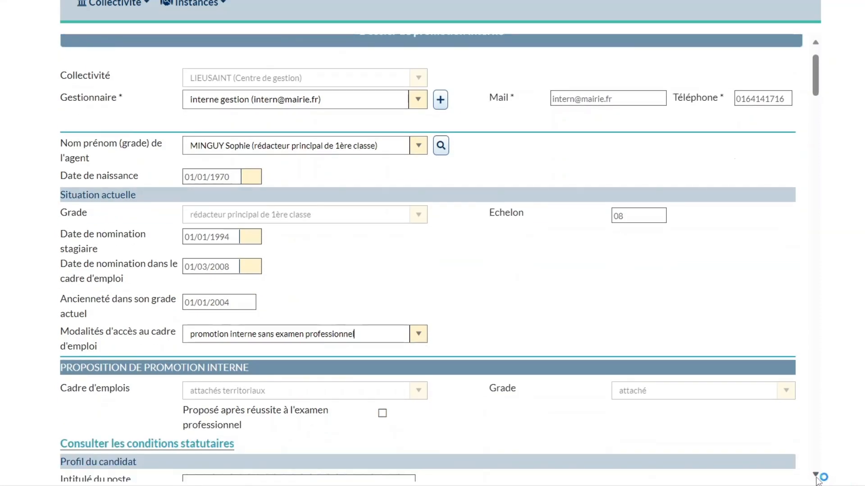
{"action": "left_click", "coordinate": [816, 476]}
{"action": "left_click", "coordinate": [815, 475]}
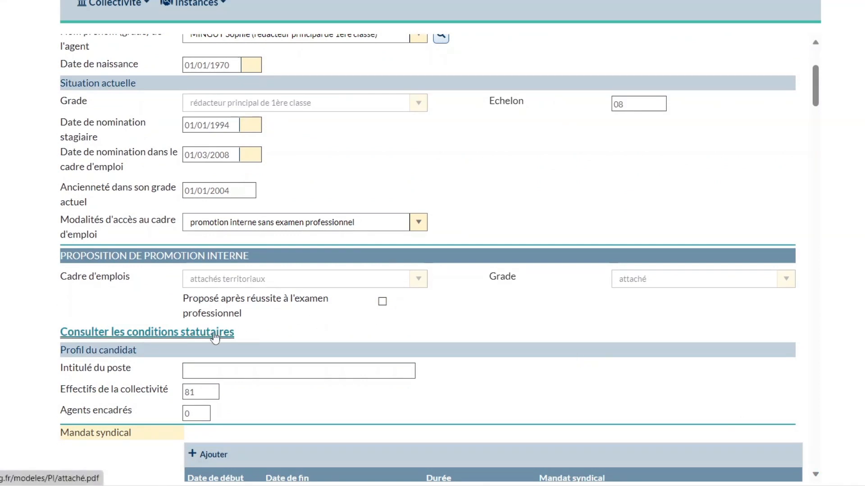
{"action": "left_click", "coordinate": [218, 370]}
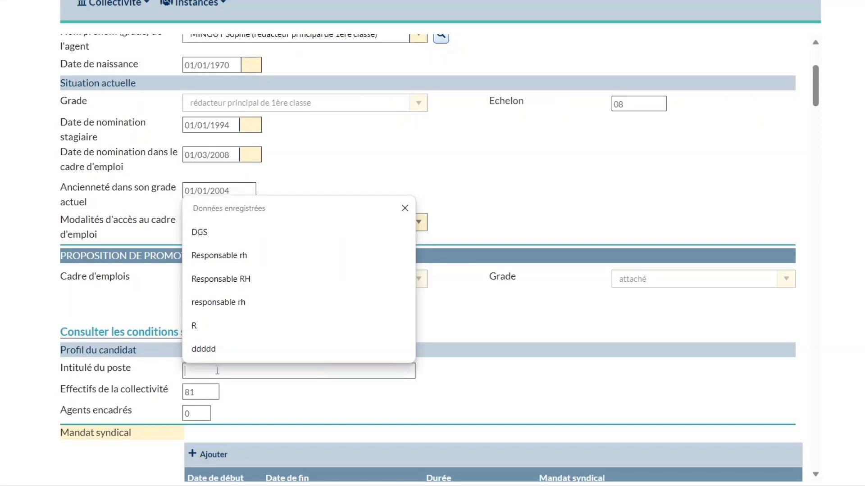
{"action": "type", "text": "t"}
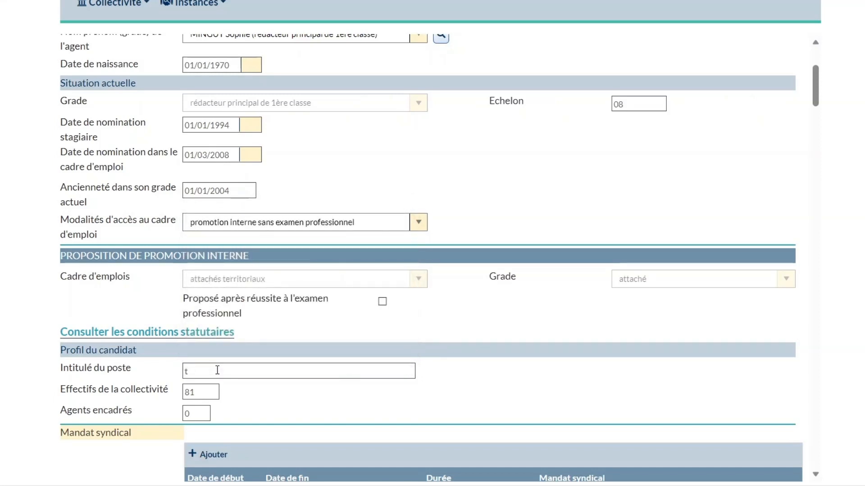
{"action": "key", "text": "BackSpace"}
{"action": "type", "text": "R"}
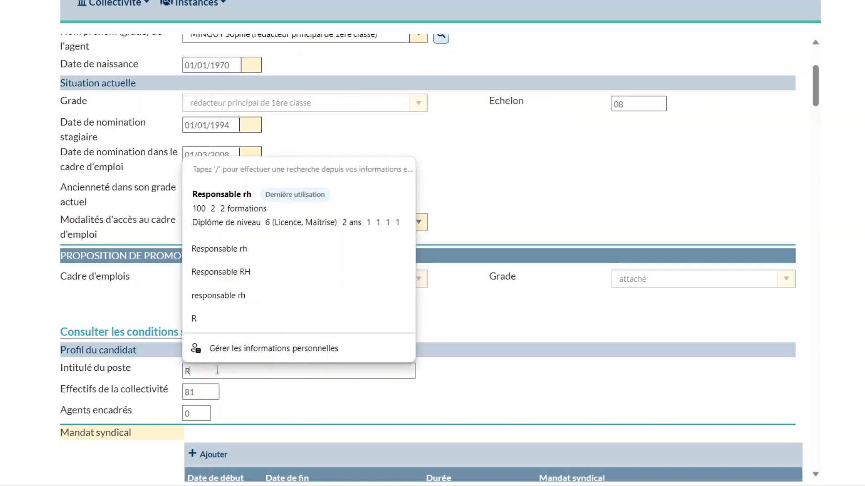
{"action": "type", "text": "espons"}
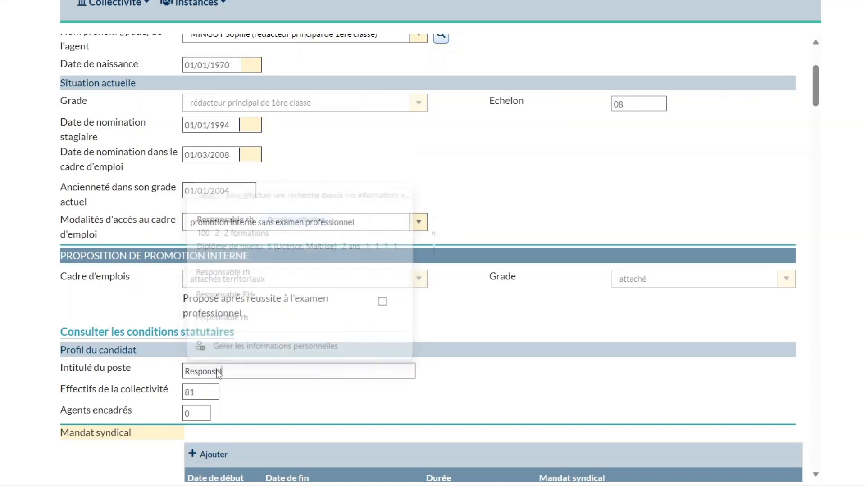
{"action": "type", "text": "able rh"}
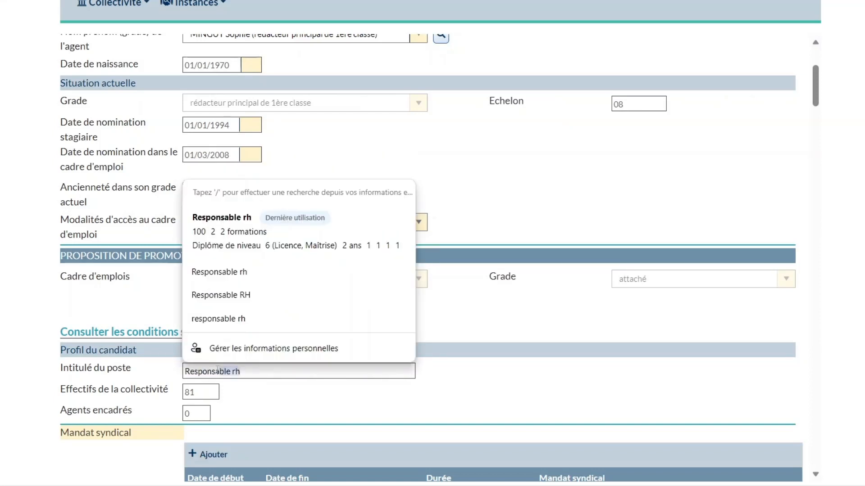
{"action": "key", "text": "Tab"}
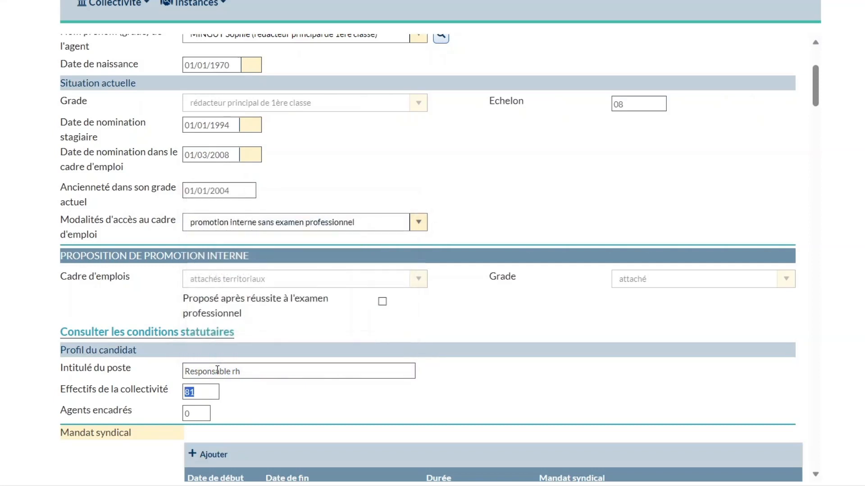
- Set Effectifs de la collectivité to 100 and Agents encadrés to 2
{"action": "type", "text": "100"}
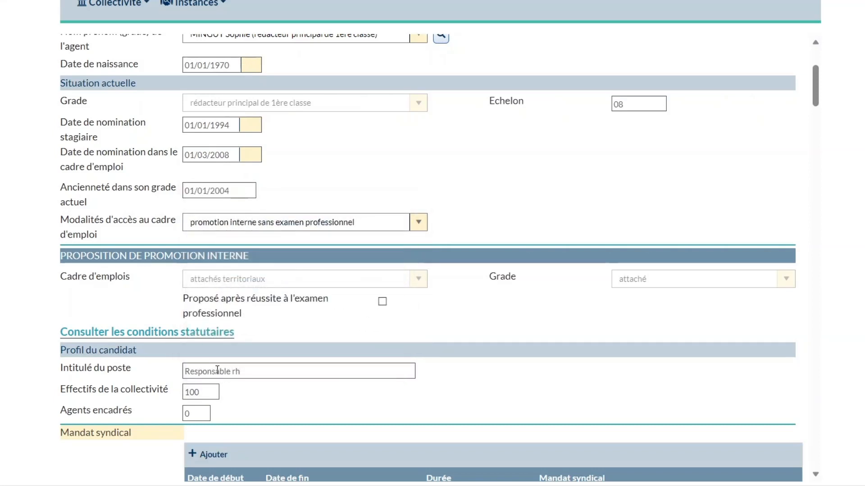
{"action": "key", "text": "Tab"}
{"action": "type", "text": "2"}
{"action": "key", "text": "Tab"}
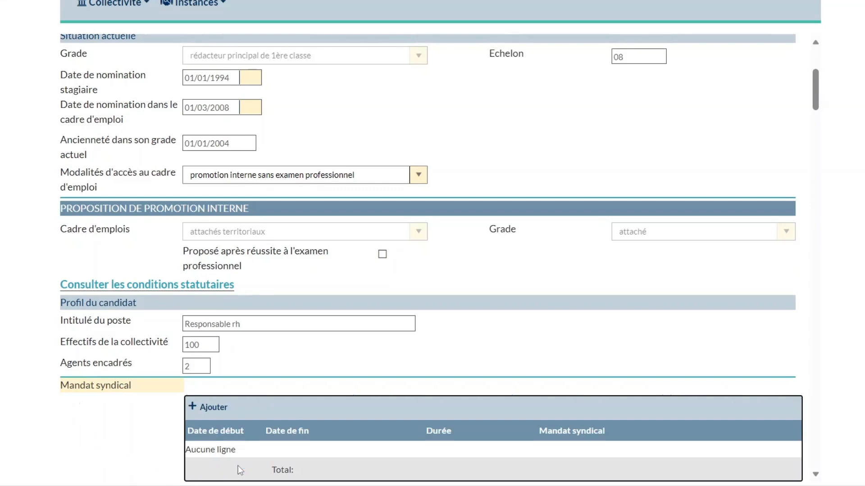
- Add a Formation row running from 01/01/2022 to 04/01/2022 with a duration of 4 days
{"action": "left_click", "coordinate": [816, 474]}
{"action": "left_click", "coordinate": [815, 474]}
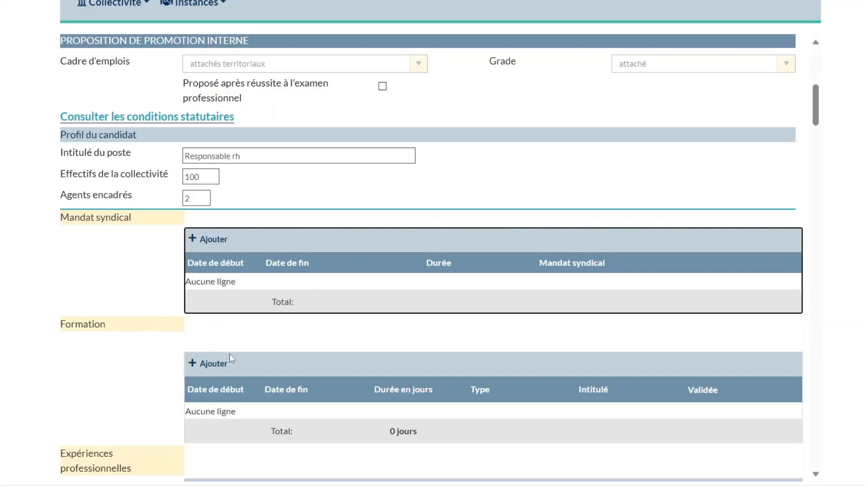
{"action": "left_click", "coordinate": [218, 364]}
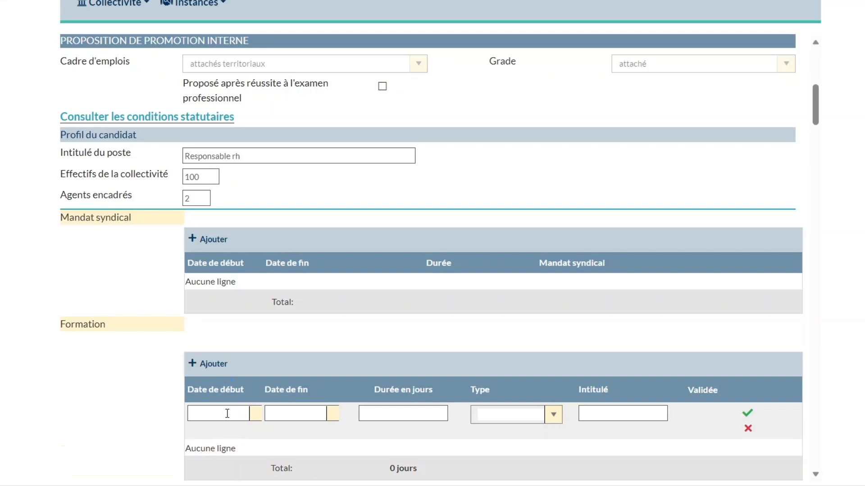
{"action": "type", "text": "01/01/2022"}
{"action": "key", "text": "Tab"}
{"action": "key", "text": "Tab"}
{"action": "type", "text": "04/01/2022"}
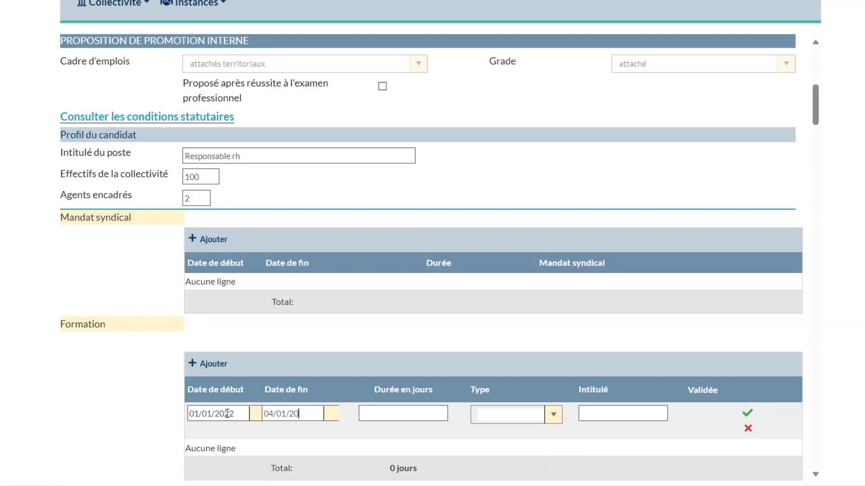
{"action": "key", "text": "Tab"}
{"action": "key", "text": "Tab"}
{"action": "type", "text": "4"}
- Set the training's type to formation de professionnalisation tout au long de la carrière and its Intitulé to La gestion des RH
{"action": "left_click", "coordinate": [554, 414]}
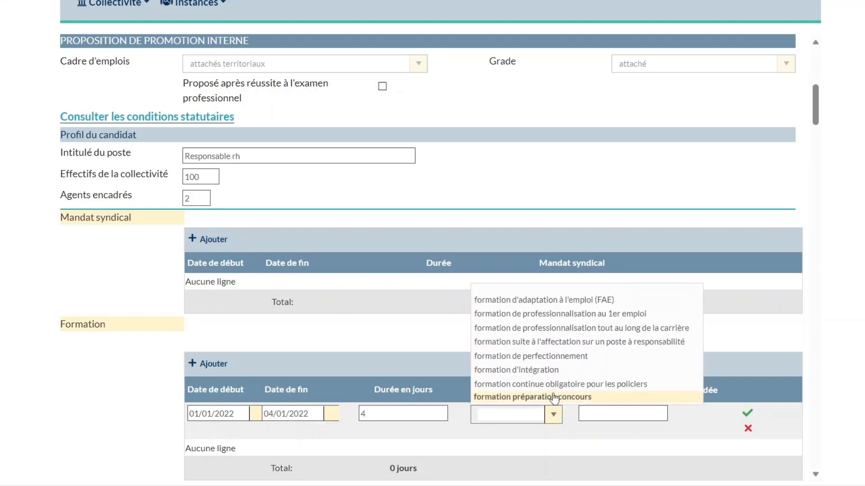
{"action": "left_click", "coordinate": [553, 334]}
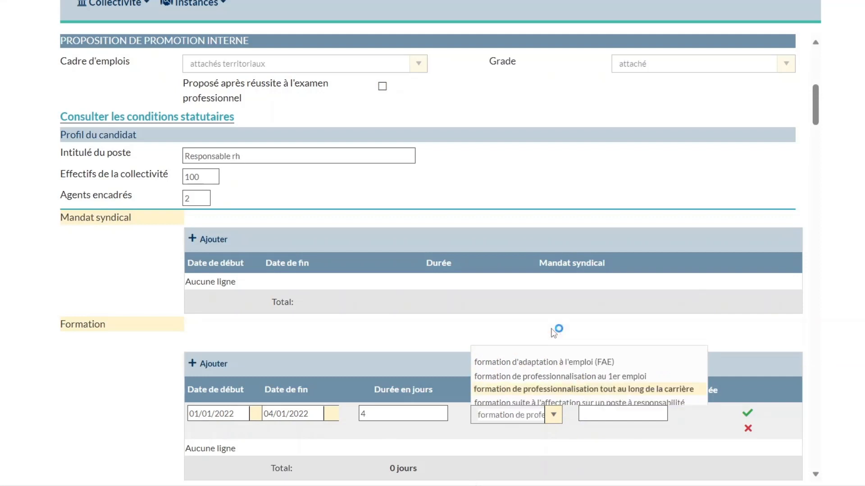
{"action": "left_click", "coordinate": [606, 413]}
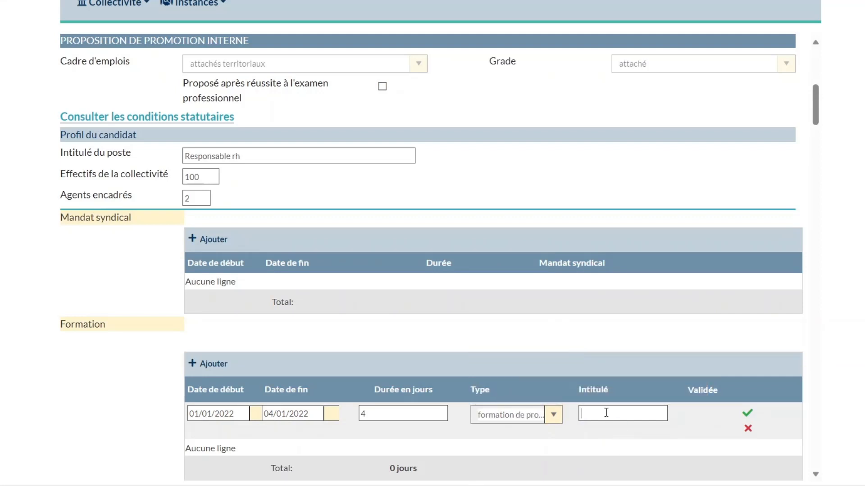
{"action": "type", "text": "La gestion des RH"}
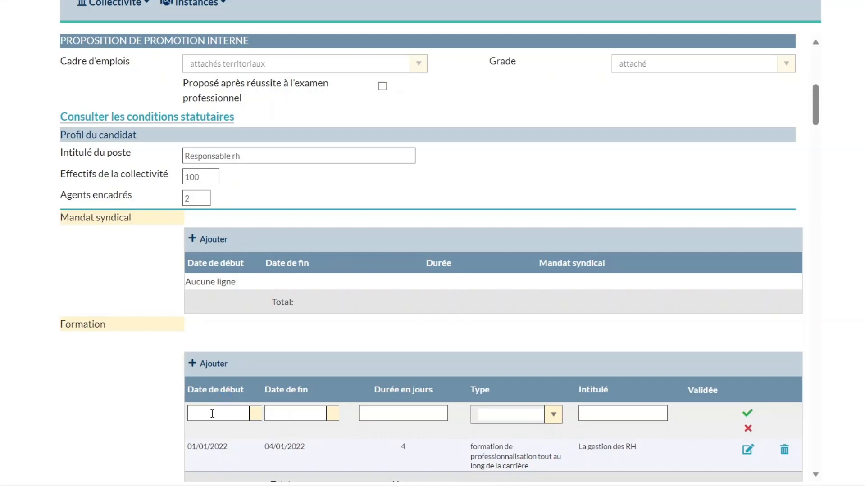
- Fill a second Formation row with dates 01/01/2023 to 31/12/2023 and a duration of 100 days
{"action": "type", "text": "01/01/2023"}
{"action": "key", "text": "Tab"}
{"action": "key", "text": "Tab"}
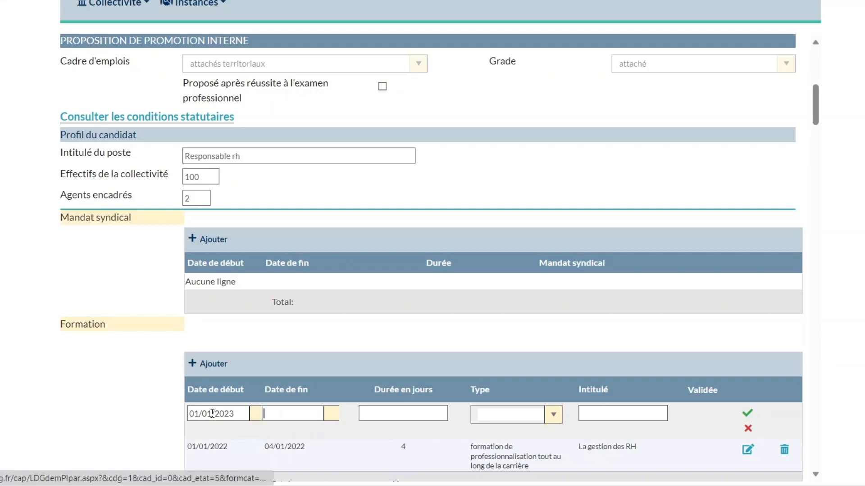
{"action": "type", "text": "31/12/"}
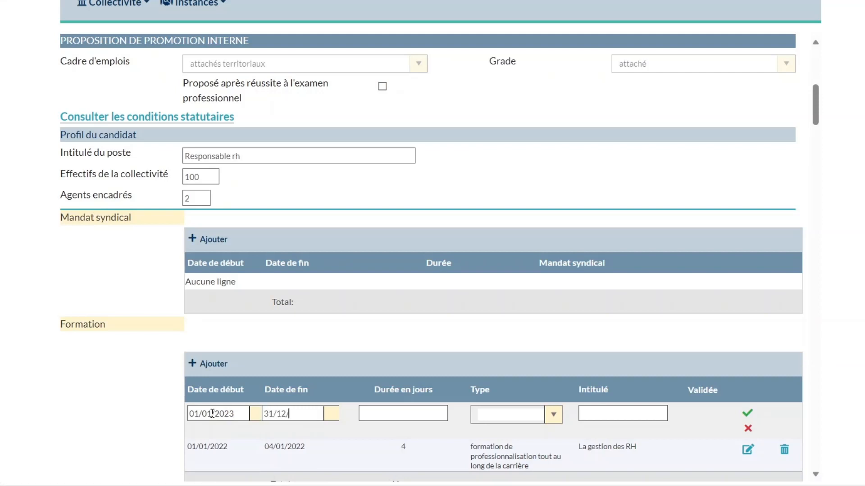
{"action": "type", "text": "2023"}
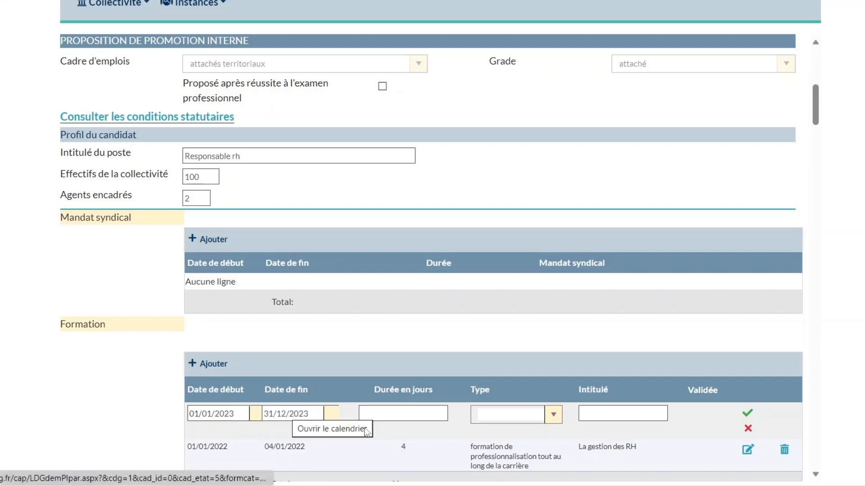
{"action": "left_click", "coordinate": [387, 417]}
{"action": "type", "text": "100"}
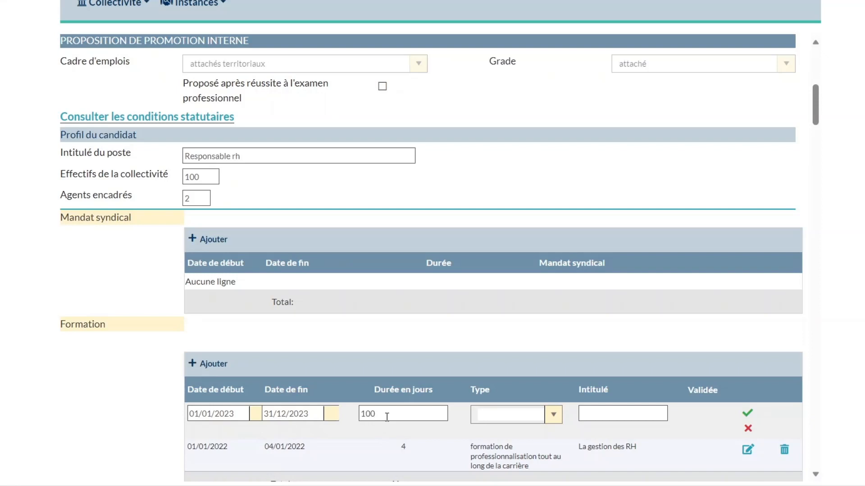
- Set the second training's type to formation préparation concours, title it Préparation au concours d'attaché, and validate the row
{"action": "left_click", "coordinate": [558, 417]}
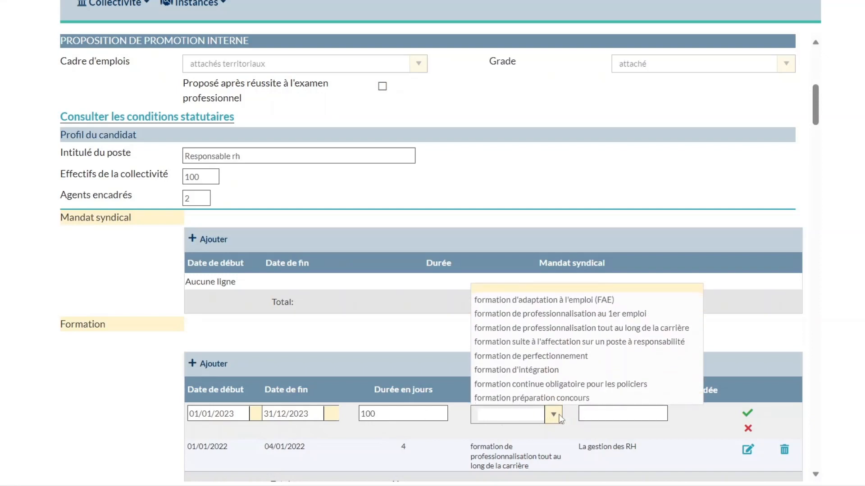
{"action": "left_click", "coordinate": [583, 399]}
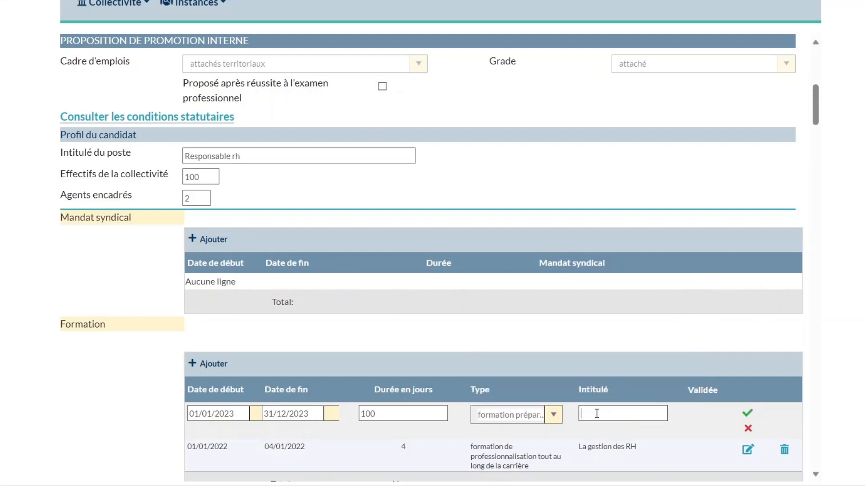
{"action": "type", "text": "Préparation au concour"}
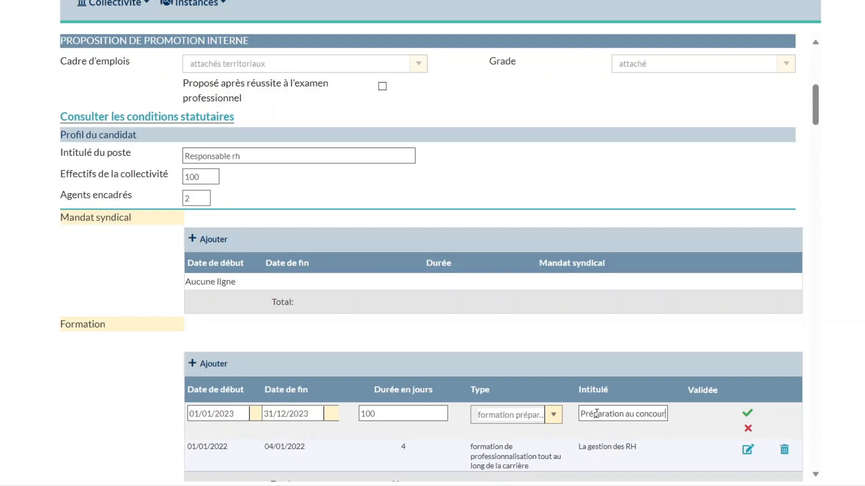
{"action": "type", "text": "s d'attaché"}
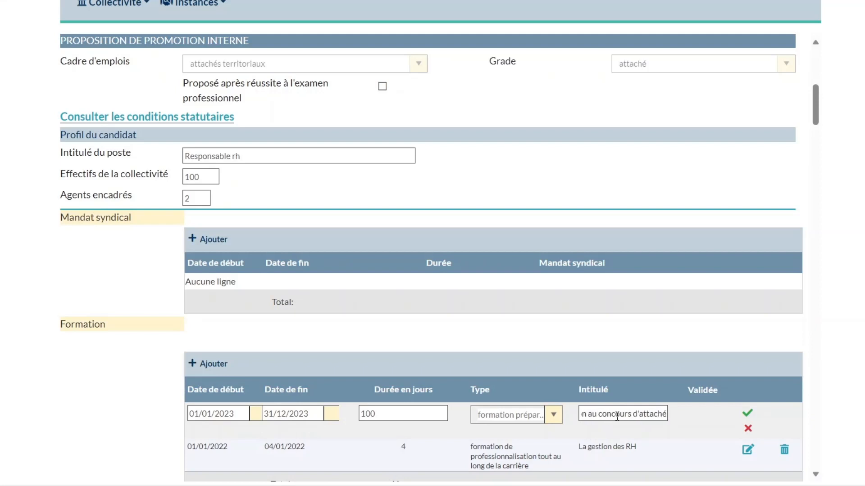
{"action": "left_click", "coordinate": [747, 414]}
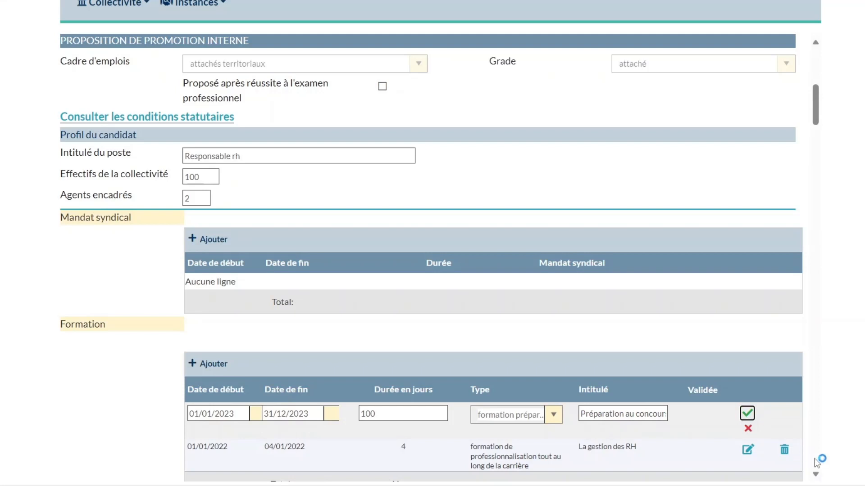
- Add an Expériences professionnelles row with start date 01/01/1994 and end date 31/12/2000
{"action": "left_click", "coordinate": [816, 475]}
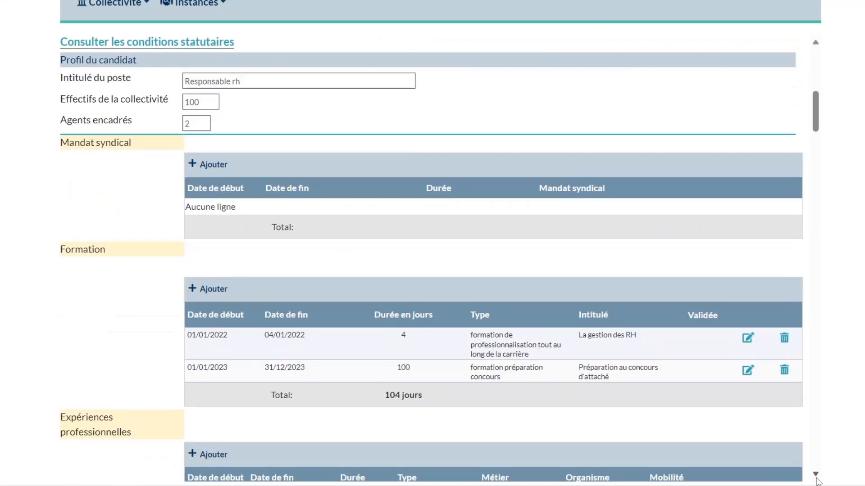
{"action": "left_click", "coordinate": [816, 475]}
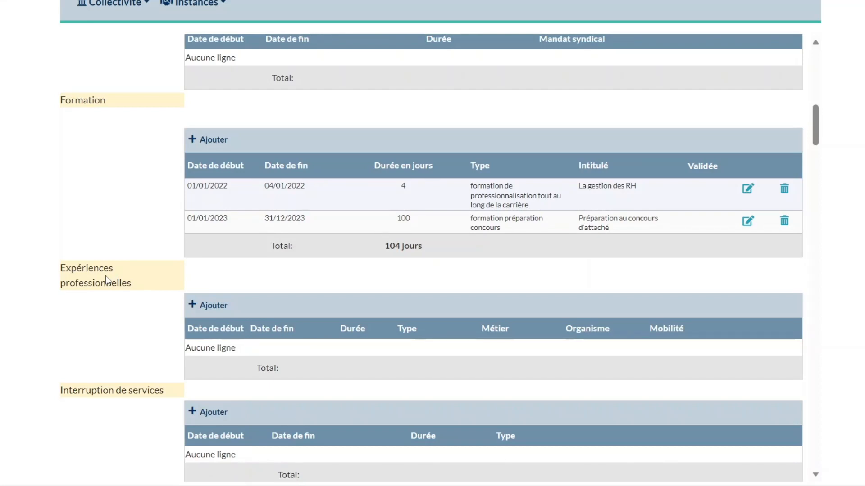
{"action": "left_click", "coordinate": [212, 315]}
{"action": "type", "text": "0"}
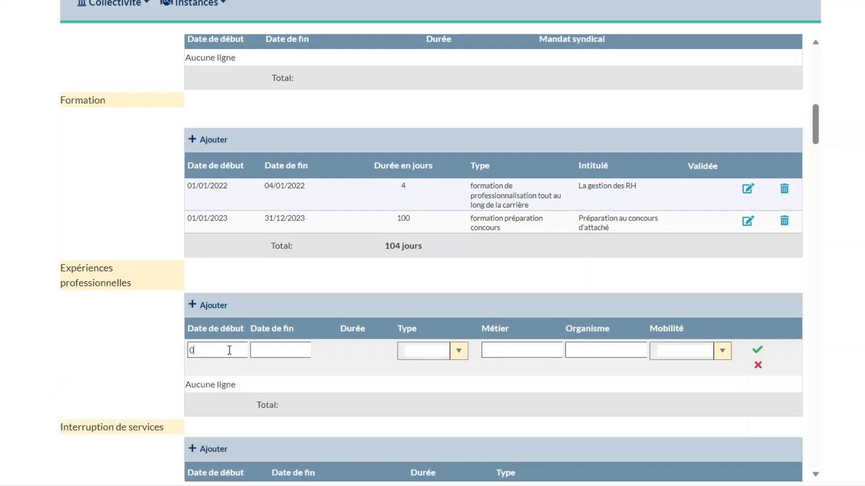
{"action": "type", "text": "1/01/1994"}
{"action": "key", "text": "Tab"}
{"action": "type", "text": "3"}
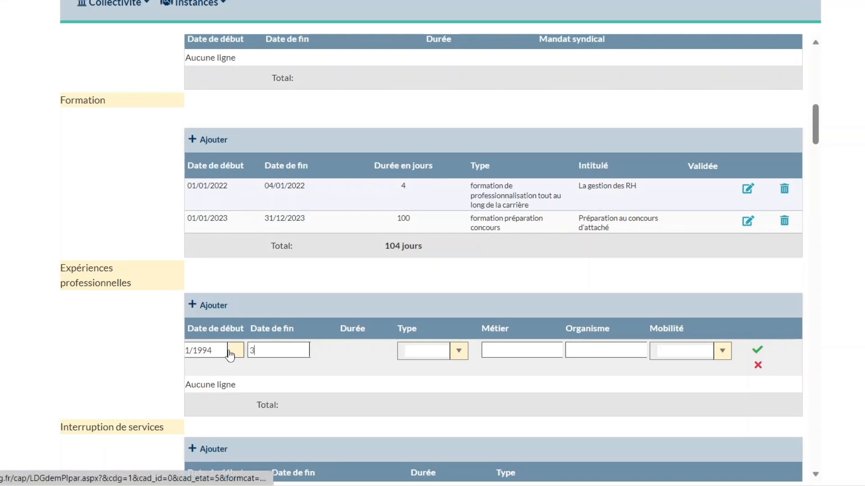
{"action": "type", "text": "1/12/2000"}
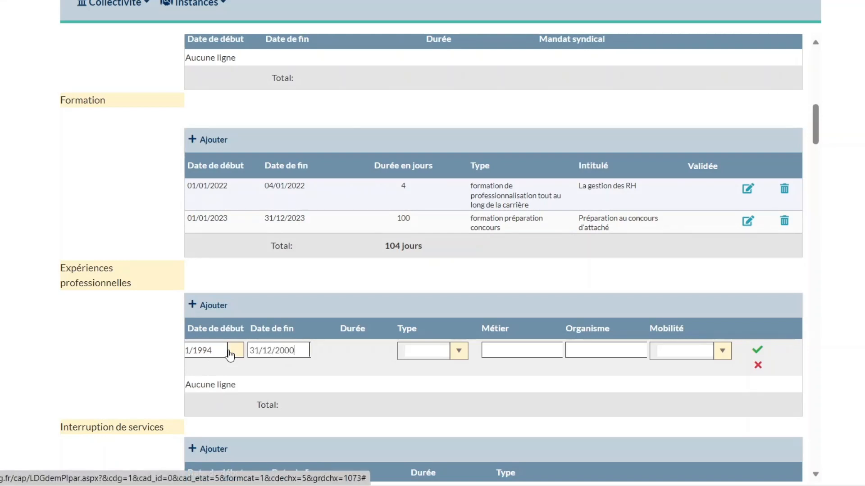
- Set the experience's type to Collectivité entre 50 et 100 agents, Métier to Responsable RH and Organisme to Mairie de XXX, and validate the row
{"action": "left_click", "coordinate": [461, 355]}
{"action": "left_click", "coordinate": [480, 237]}
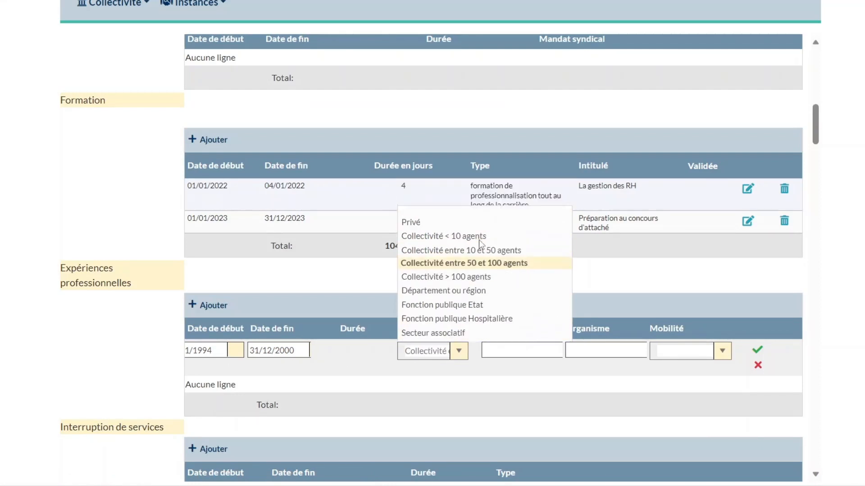
{"action": "left_click", "coordinate": [513, 351]}
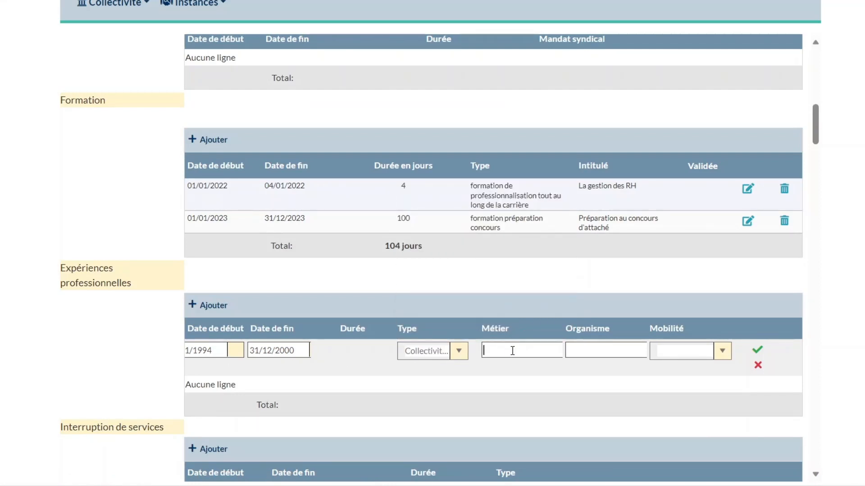
{"action": "type", "text": "Responsable RH"}
{"action": "key", "text": "Tab"}
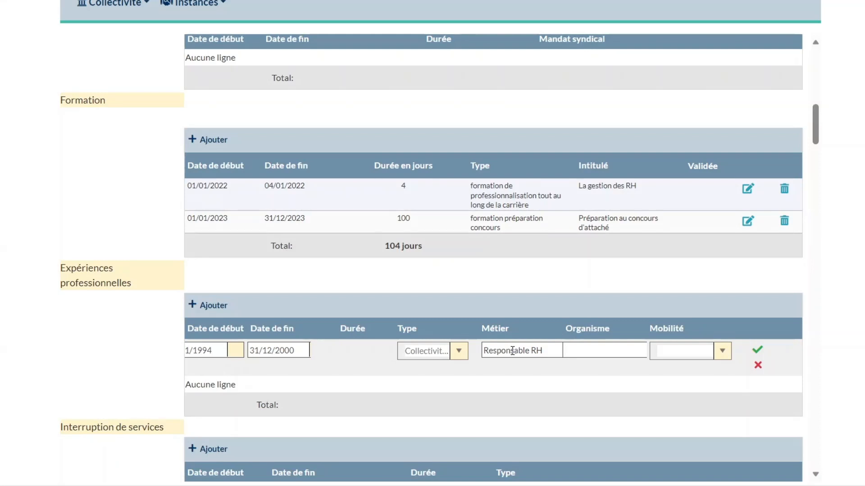
{"action": "type", "text": "Mairie de XXX"}
{"action": "left_click", "coordinate": [757, 351]}
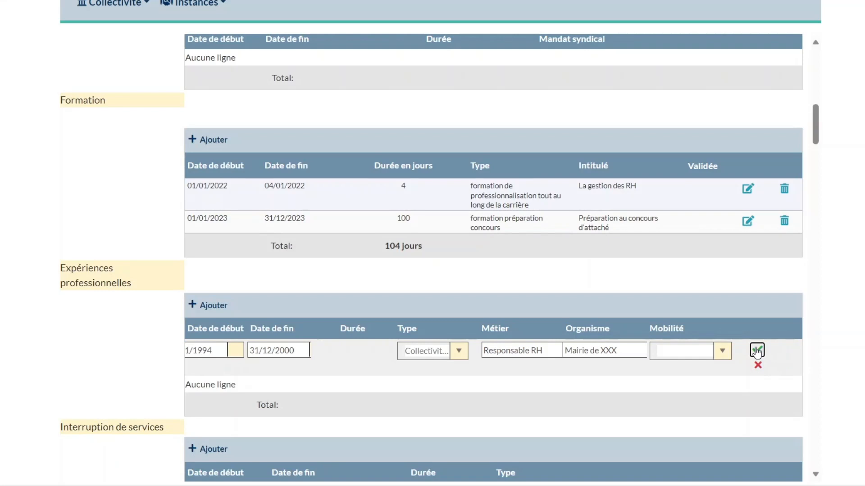
- Validate the Mairie de XXX experience and add another Expériences professionnelles row dated 01/01/2001 to 31/12/2023
{"action": "left_click", "coordinate": [756, 350]}
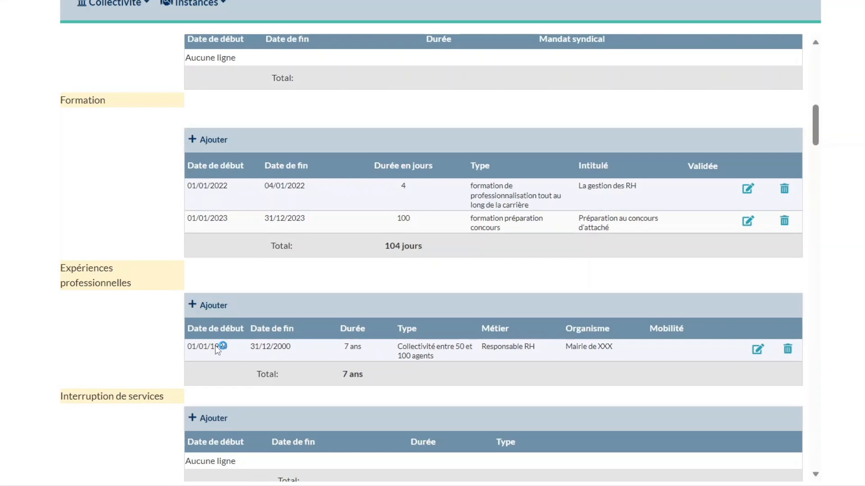
{"action": "type", "text": "0"}
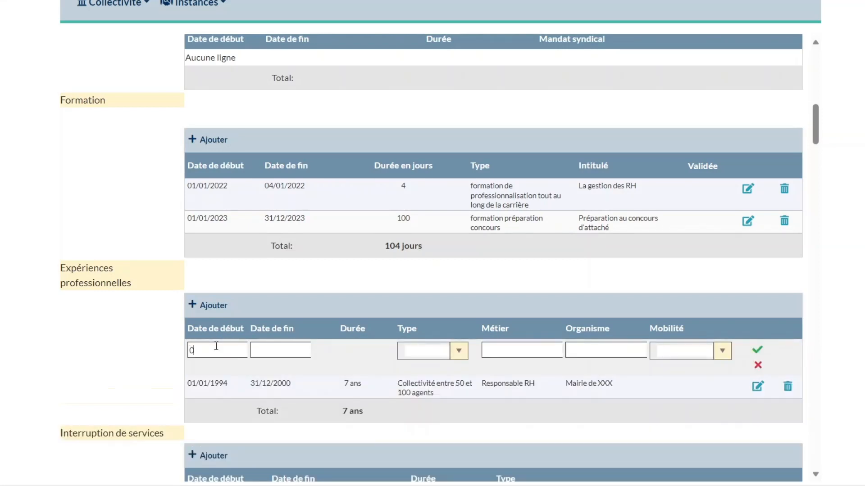
{"action": "type", "text": "1/01/2001"}
{"action": "key", "text": "Tab"}
{"action": "type", "text": "31/"}
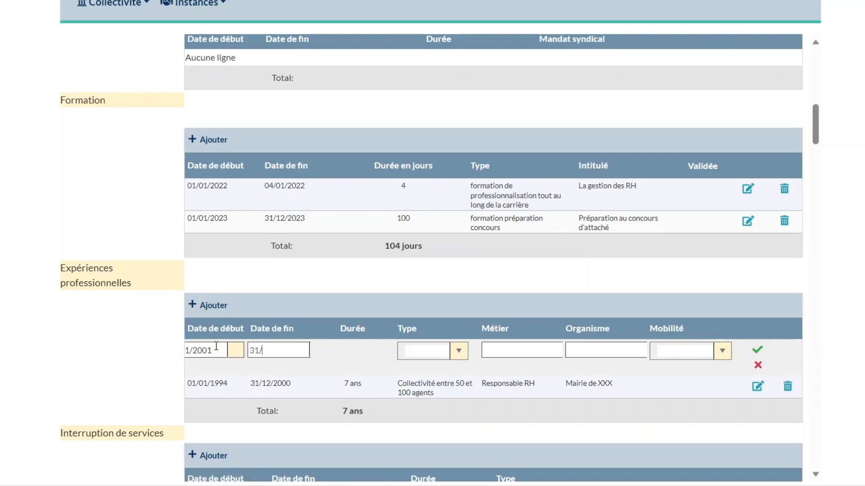
{"action": "type", "text": "12/2023"}
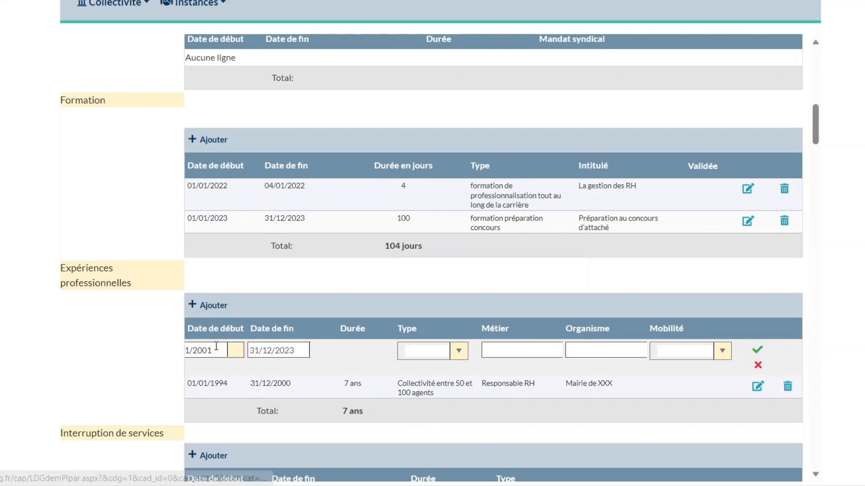
- Set the new experience to type Collectivité > 100 agents, Métier DRH, Organisme CC de YYY and Mobilité mobilité externe, and validate the row
{"action": "left_click", "coordinate": [458, 355]}
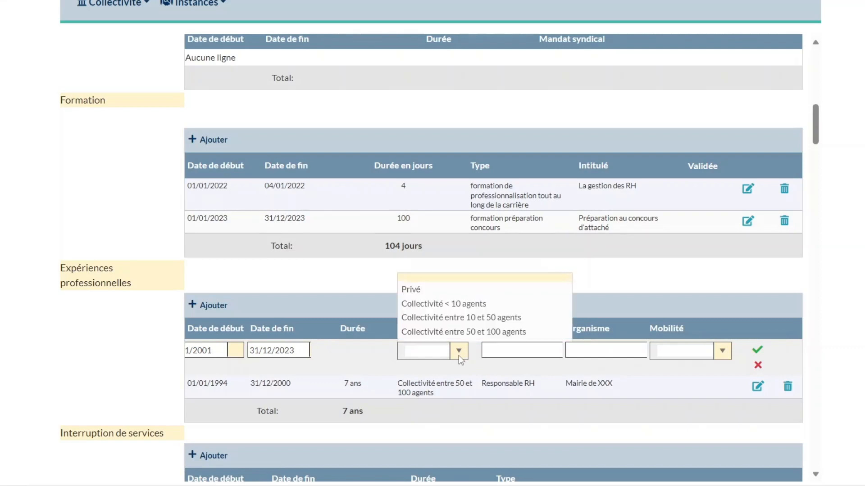
{"action": "left_click", "coordinate": [457, 247]}
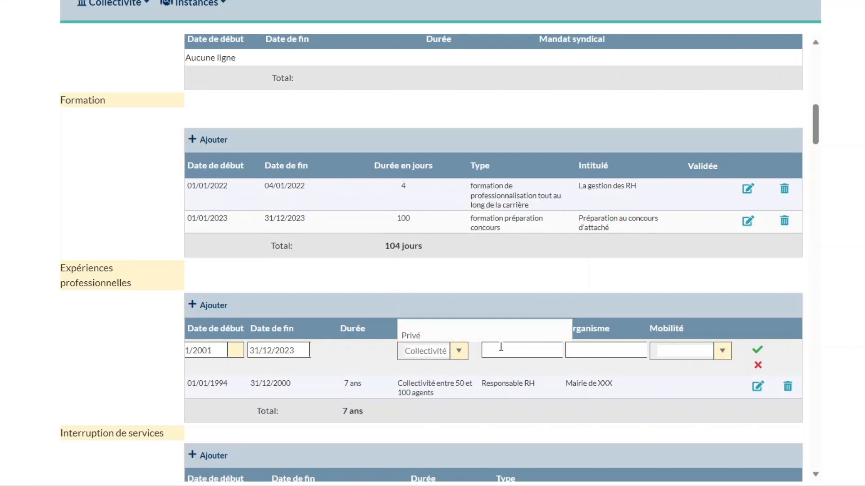
{"action": "left_click", "coordinate": [501, 349]}
{"action": "type", "text": "D"}
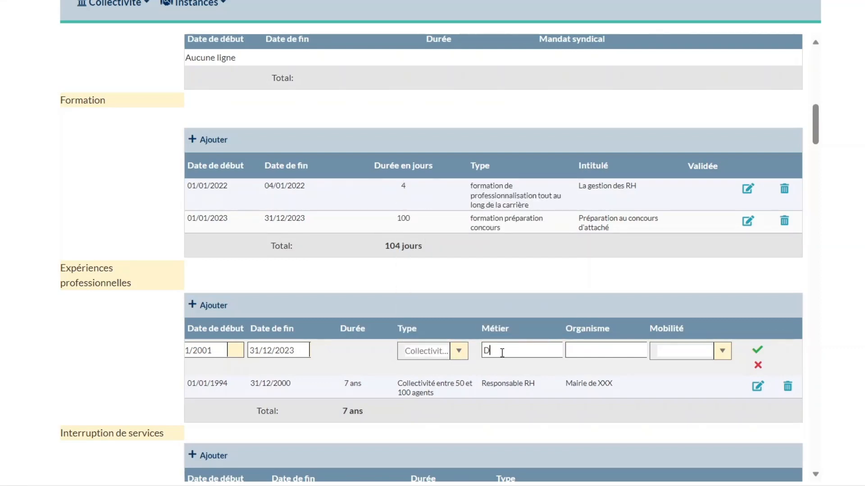
{"action": "type", "text": "RH"}
{"action": "key", "text": "Tab"}
{"action": "type", "text": "CC de YYY"}
{"action": "left_click", "coordinate": [723, 350]}
{"action": "left_click", "coordinate": [707, 389]}
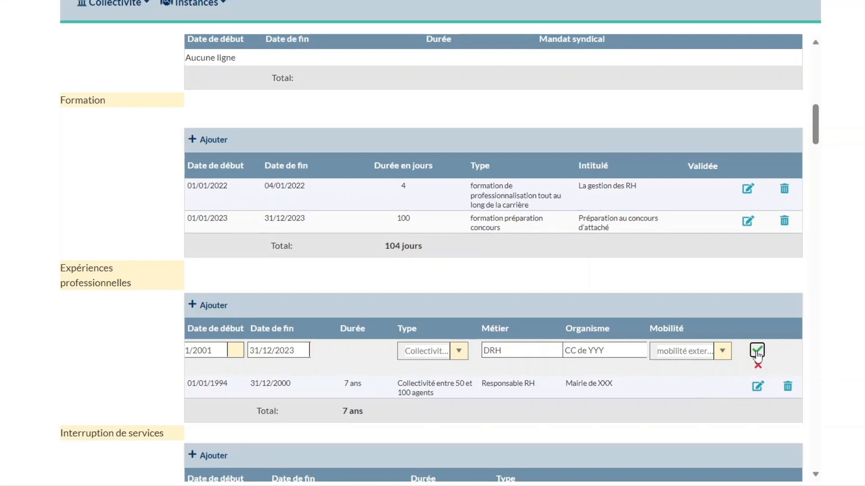
{"action": "left_click", "coordinate": [757, 350]}
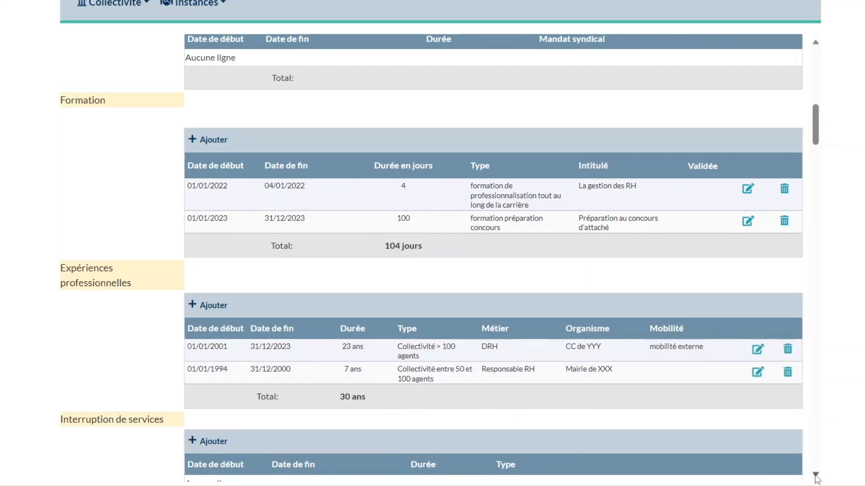
- Add an Interruption de services row from 01/01/2022 to 04/01/2022, leave its type blank and validate it
{"action": "scroll", "coordinate": [253, 298], "scroll_direction": "down", "scroll_amount": 4}
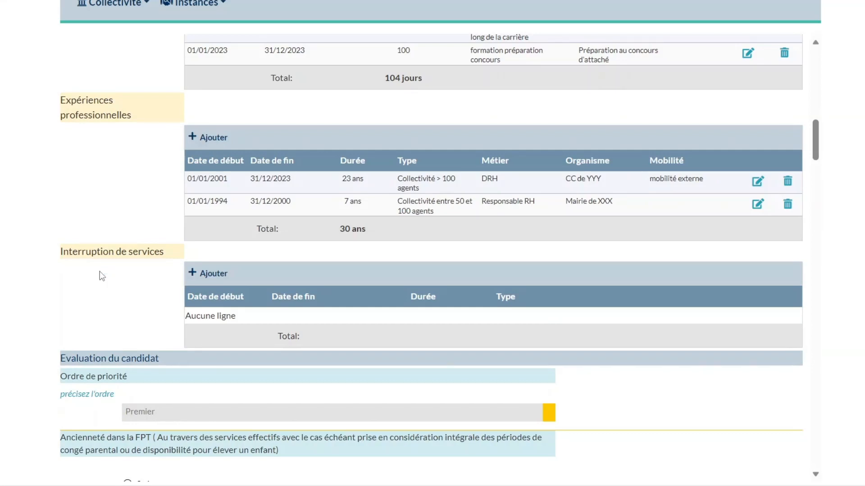
{"action": "left_click", "coordinate": [212, 279]}
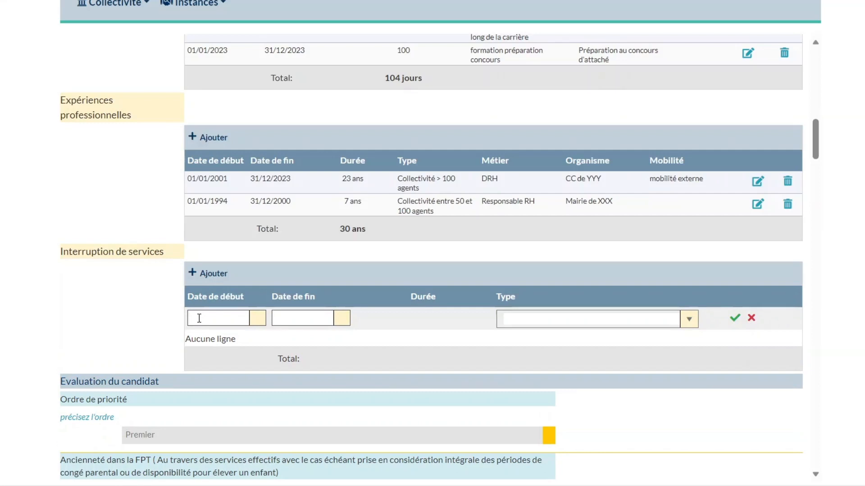
{"action": "type", "text": "01/01/2022"}
{"action": "key", "text": "Tab"}
{"action": "type", "text": "04"}
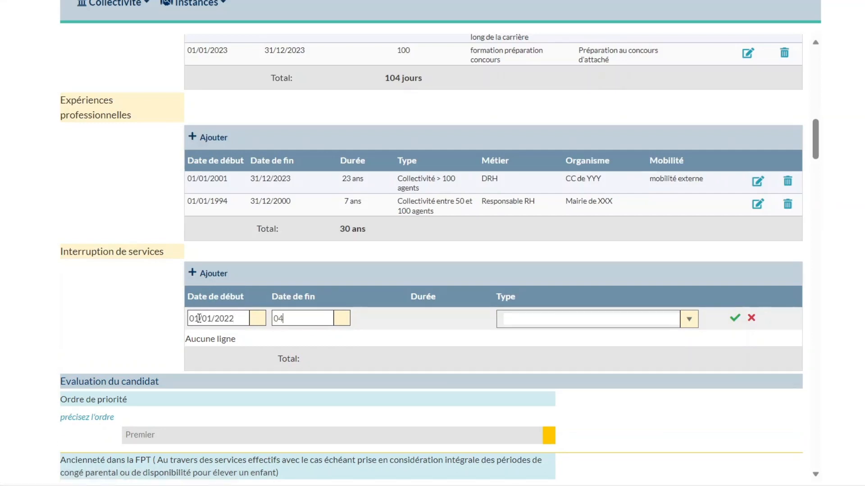
{"action": "type", "text": "/01/2022"}
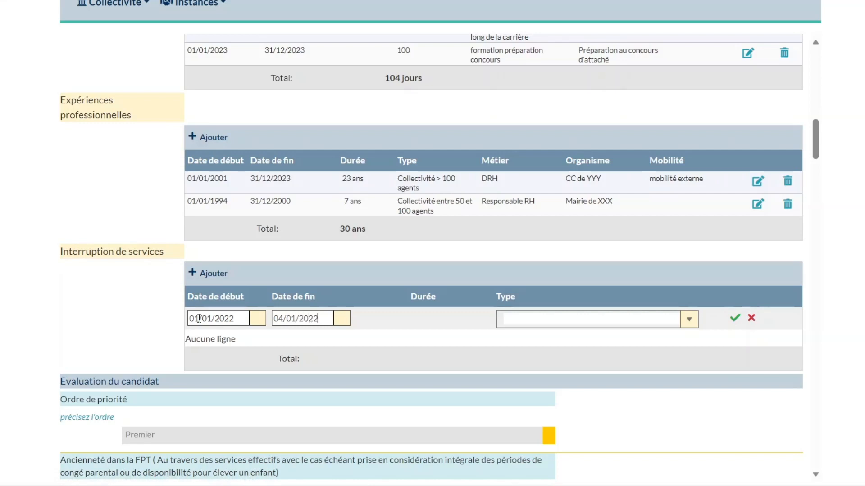
{"action": "key", "text": "Tab"}
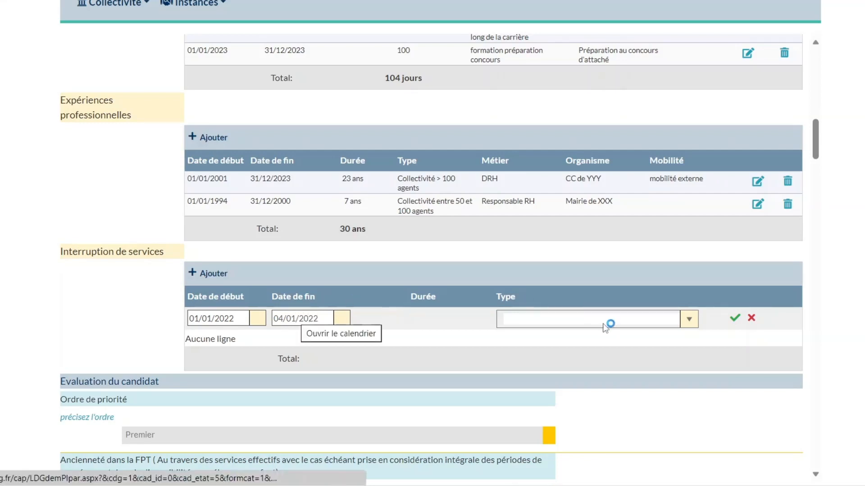
{"action": "left_click", "coordinate": [688, 319]}
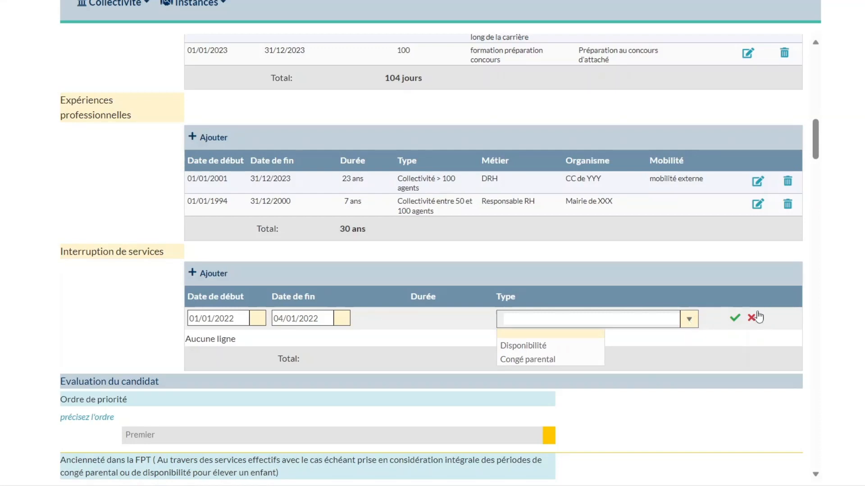
{"action": "left_click", "coordinate": [735, 318]}
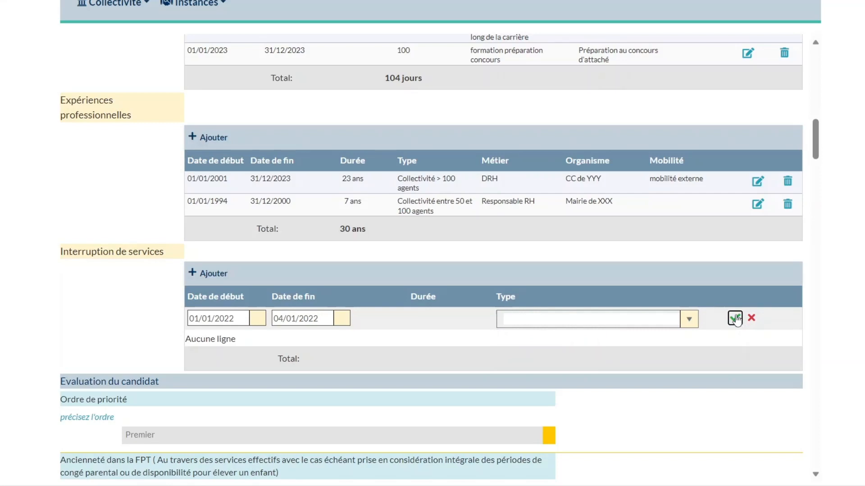
{"action": "left_click", "coordinate": [735, 318]}
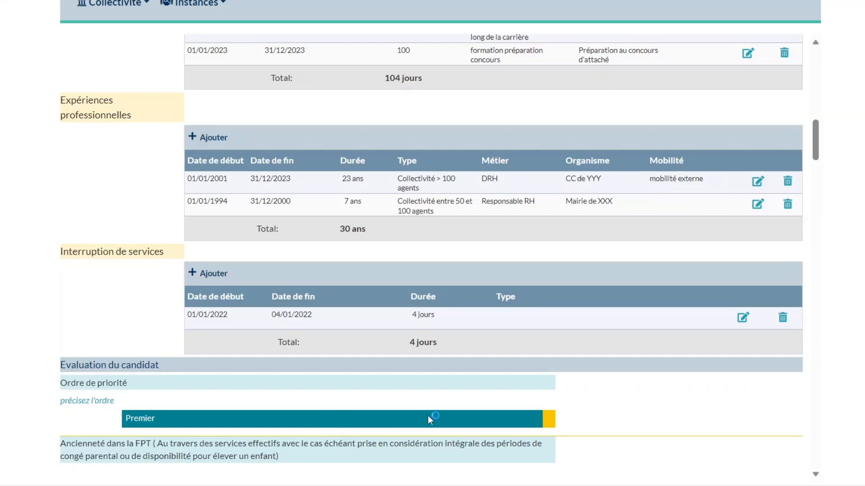
- In the candidate evaluation, keep Ordre de priorité at Premier and set Ancienneté dans la FPT to 15-19
{"action": "left_click", "coordinate": [551, 424]}
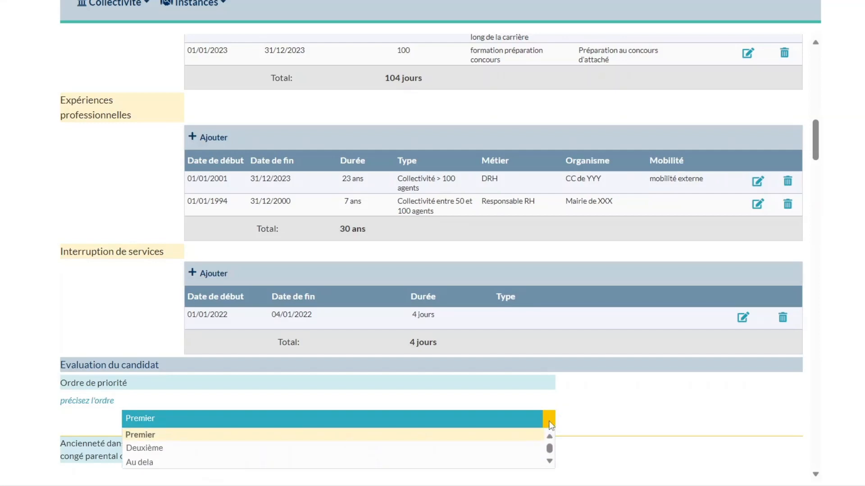
{"action": "left_click", "coordinate": [599, 422]}
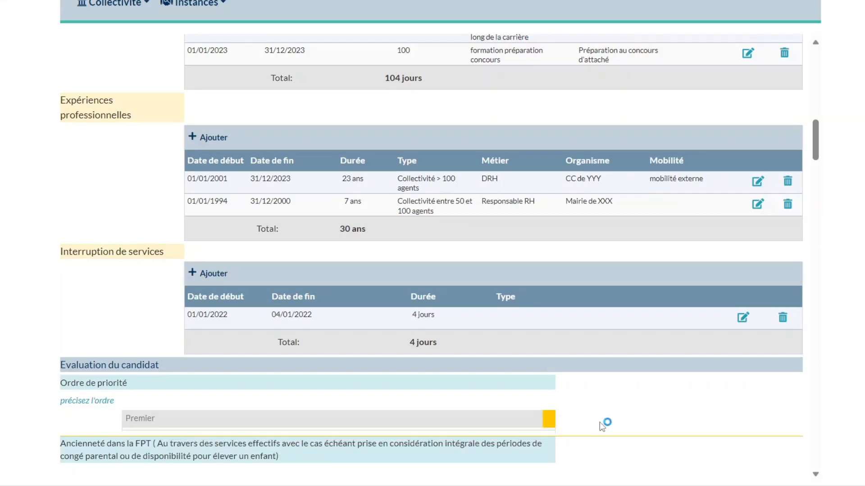
{"action": "double_click", "coordinate": [828, 475]}
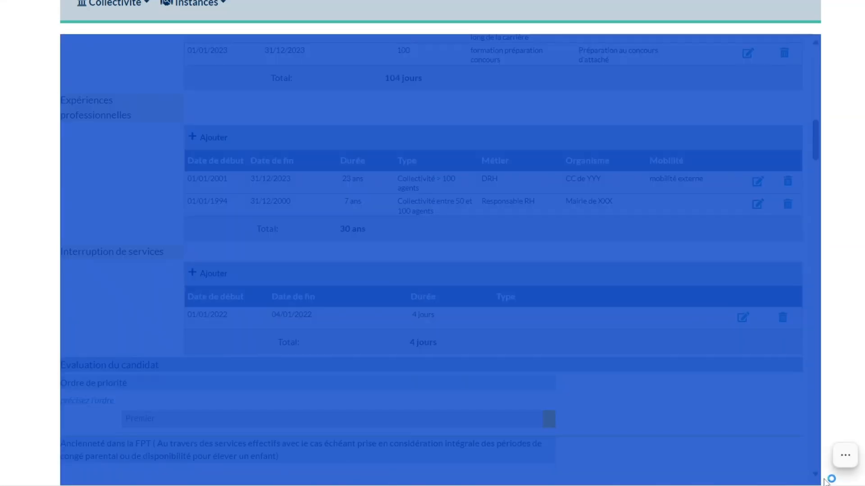
{"action": "triple_click", "coordinate": [778, 442]}
{"action": "scroll", "coordinate": [816, 473], "scroll_direction": "down", "scroll_amount": 5}
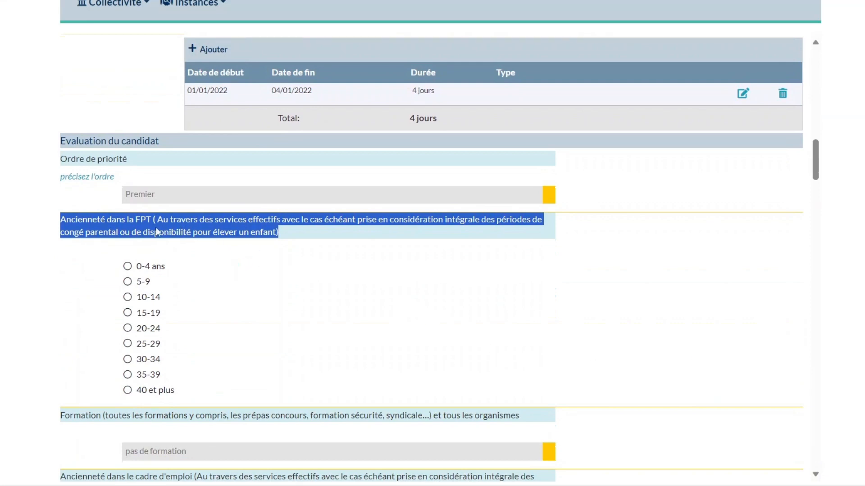
{"action": "left_click", "coordinate": [127, 314]}
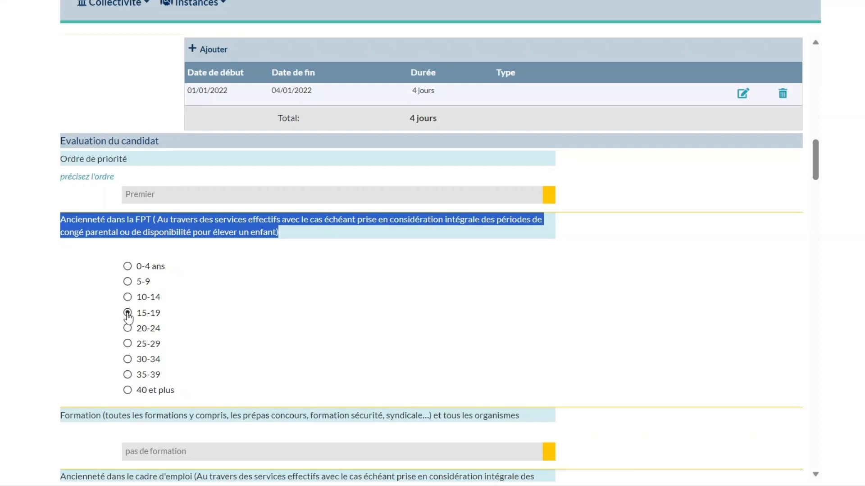
{"action": "left_click", "coordinate": [300, 350]}
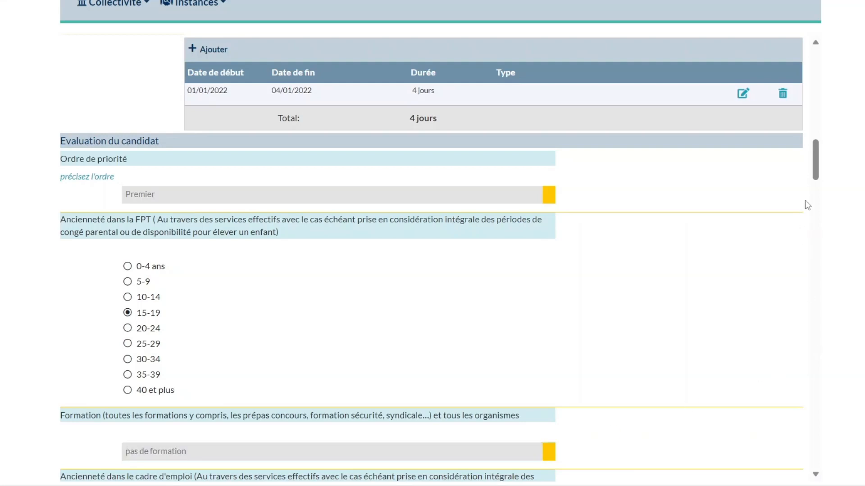
- Review the Formation and Expériences professionnelles entries and set the evaluation's Formation criterion to 2 formations
{"action": "left_click_drag", "start_coordinate": [818, 168], "coordinate": [818, 140]}
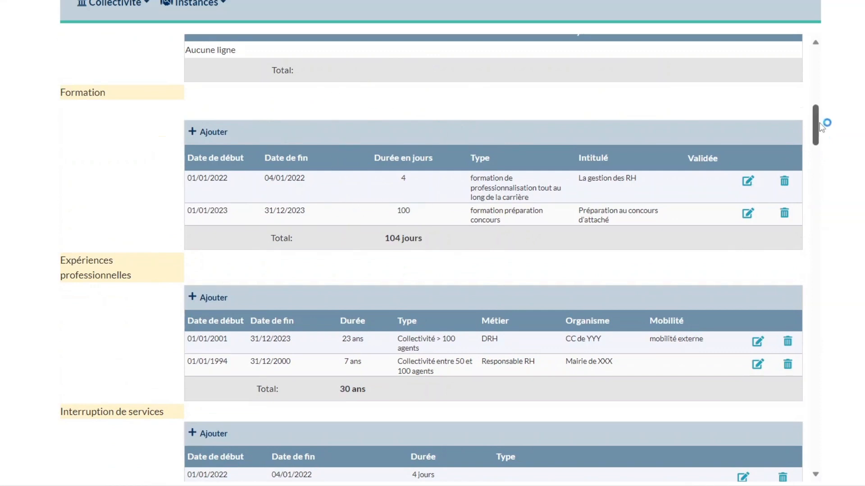
{"action": "left_click_drag", "start_coordinate": [819, 122], "coordinate": [824, 175]}
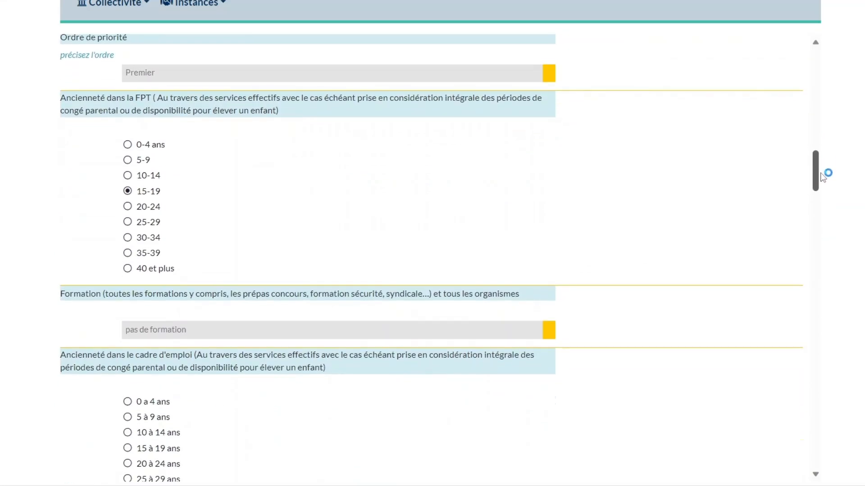
{"action": "left_click", "coordinate": [550, 330]}
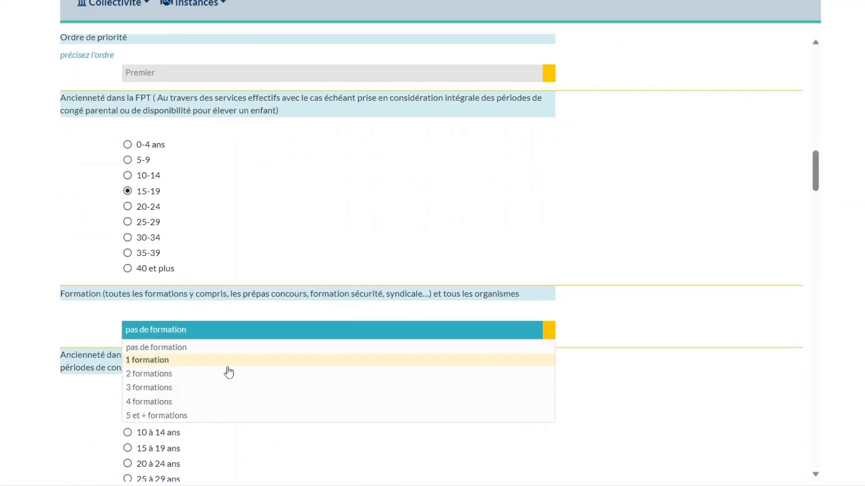
{"action": "left_click", "coordinate": [199, 377]}
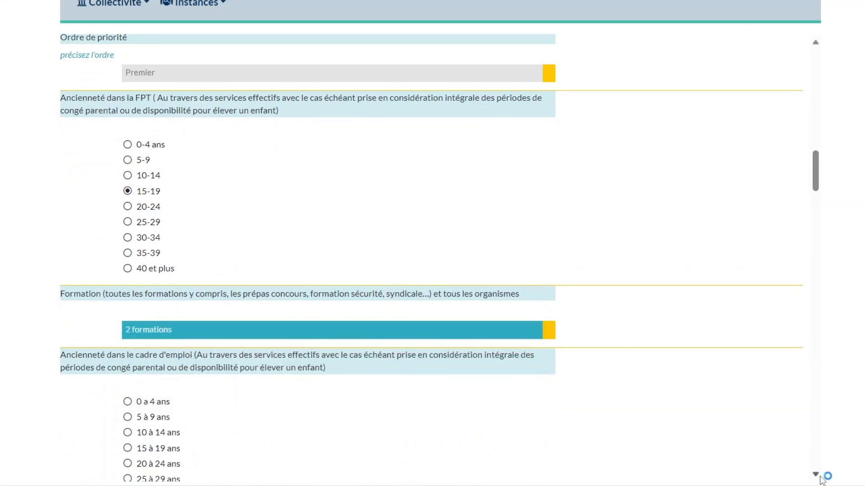
- Set Ancienneté dans le cadre d'emploi to 5 à 9 ans and Nombre de réussite concours ou examen to 2
{"action": "scroll", "coordinate": [821, 479], "scroll_direction": "down", "scroll_amount": 2}
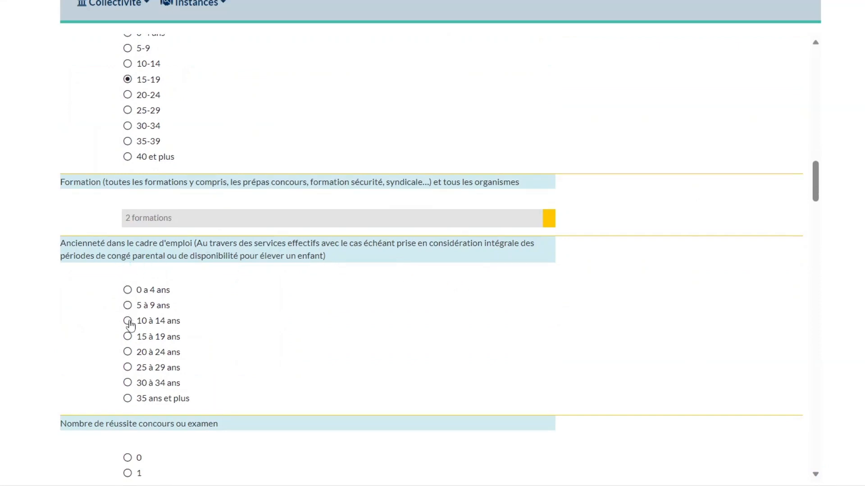
{"action": "left_click", "coordinate": [128, 306]}
{"action": "scroll", "coordinate": [819, 483], "scroll_direction": "down", "scroll_amount": 3}
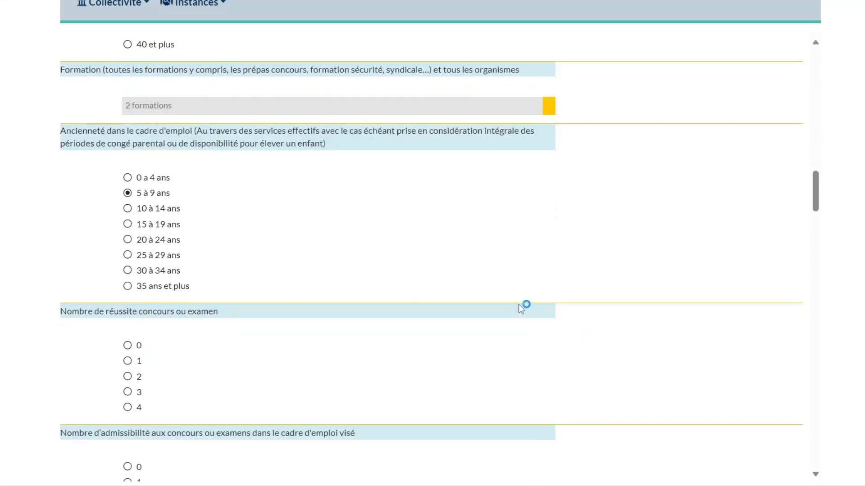
{"action": "left_click", "coordinate": [128, 377]}
- Set Nombre d'admissibilité aux concours ou examens dans le cadre d'emploi visé to 0
{"action": "double_click", "coordinate": [821, 477]}
{"action": "left_click", "coordinate": [815, 474]}
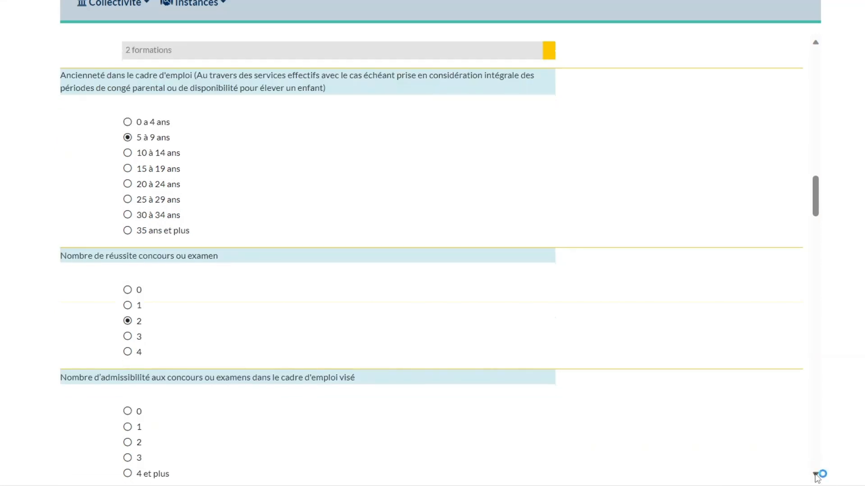
{"action": "scroll", "coordinate": [816, 474], "scroll_direction": "down", "scroll_amount": 2}
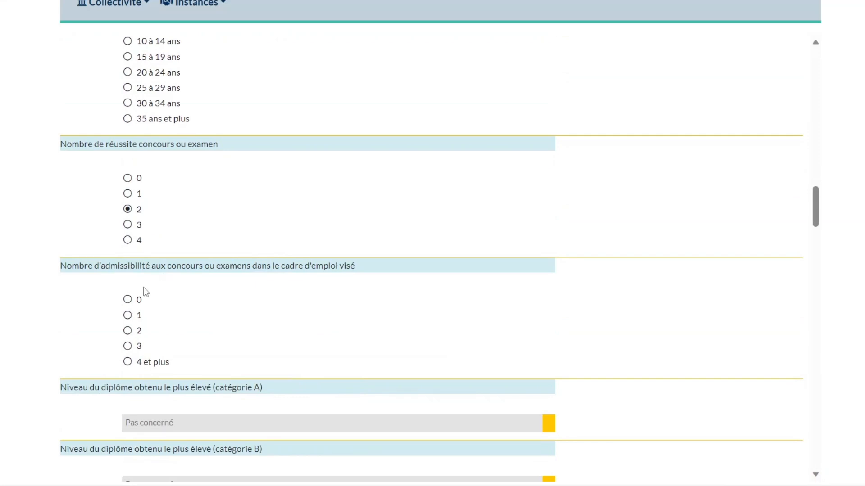
{"action": "left_click", "coordinate": [127, 301]}
- Choose Pas concerné as the highest diploma level obtained for catégorie A
{"action": "scroll", "coordinate": [815, 474], "scroll_direction": "down", "scroll_amount": 2}
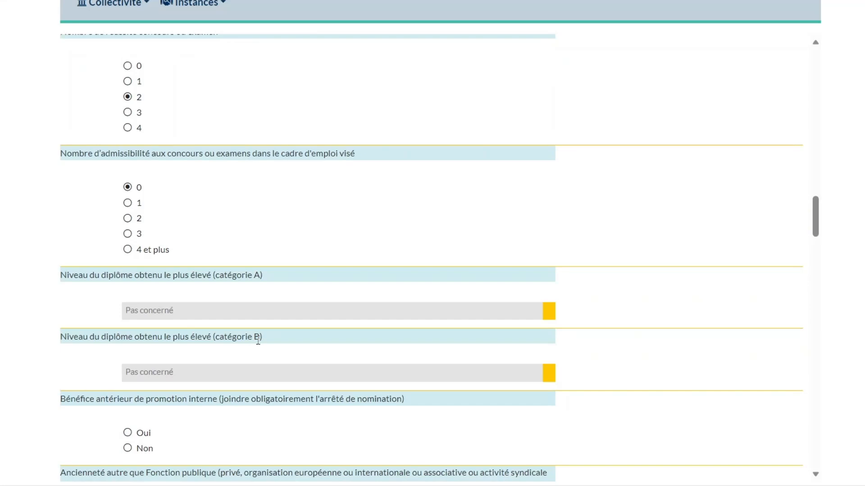
{"action": "left_click", "coordinate": [548, 312]}
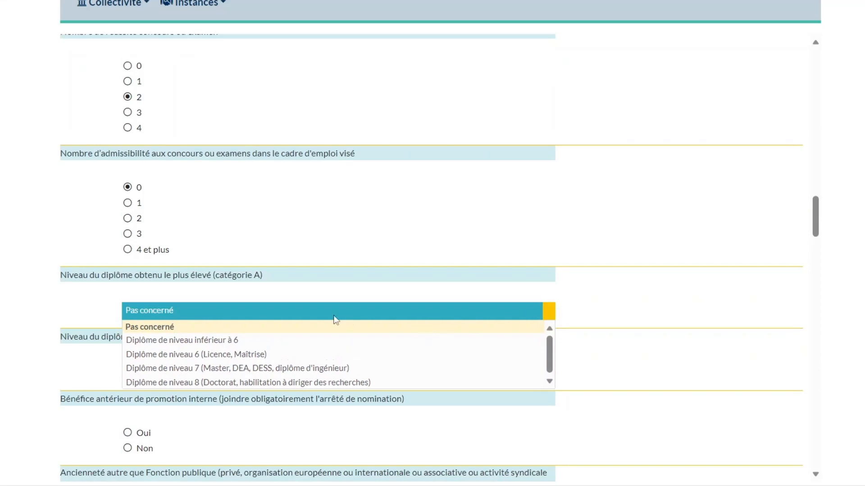
{"action": "left_click", "coordinate": [313, 328]}
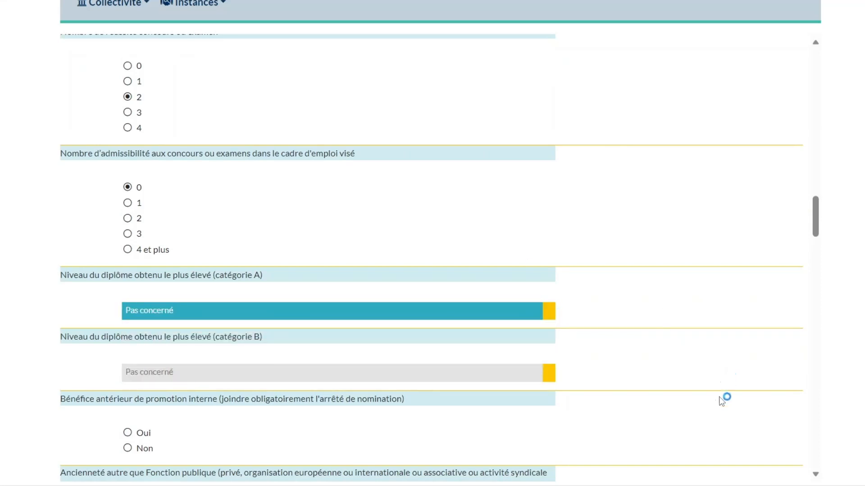
{"action": "scroll", "coordinate": [810, 471], "scroll_direction": "down", "scroll_amount": 3}
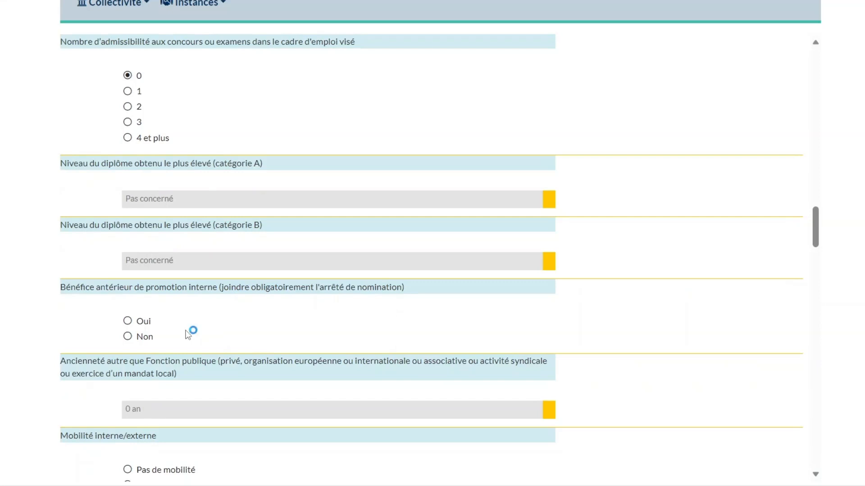
- Set Bénéfice antérieur de promotion interne to Oui and Ancienneté autre que Fonction publique to 2 ans
{"action": "left_click", "coordinate": [128, 321]}
{"action": "scroll", "coordinate": [816, 478], "scroll_direction": "down", "scroll_amount": 3}
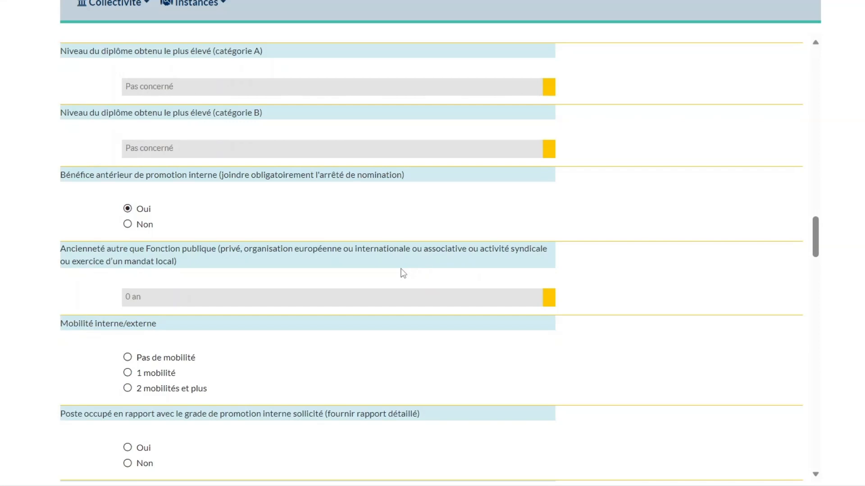
{"action": "left_click", "coordinate": [553, 301]}
{"action": "left_click", "coordinate": [351, 149]}
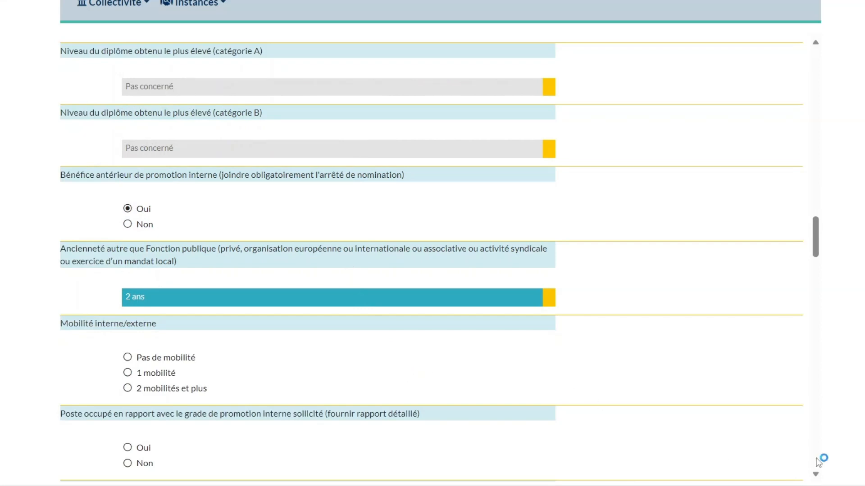
- Set the Manière de servir : disponibilité rating to 1
{"action": "left_click", "coordinate": [816, 476]}
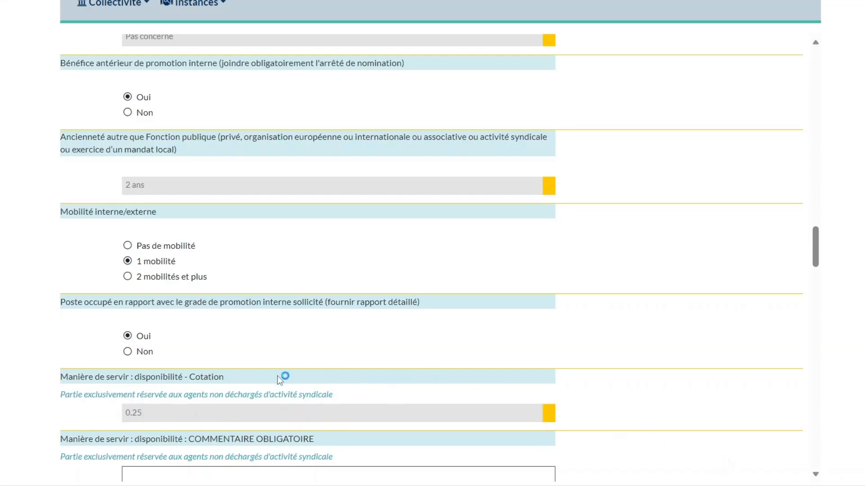
{"action": "left_click", "coordinate": [544, 415]}
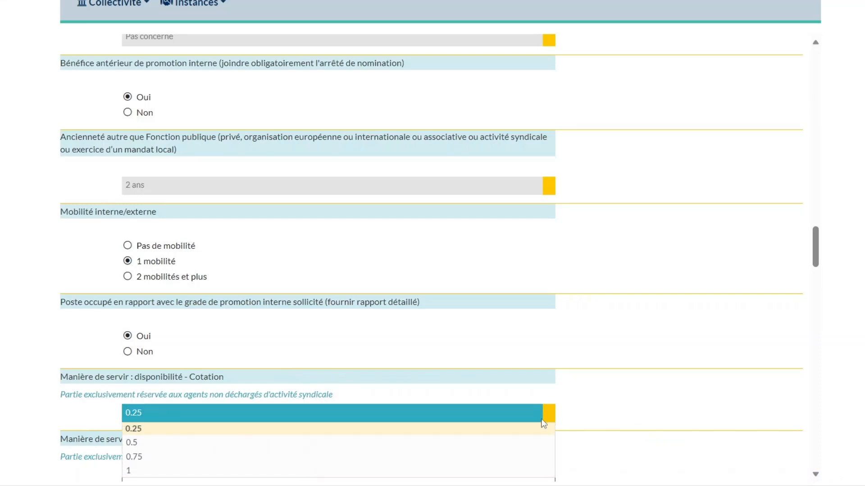
{"action": "left_click", "coordinate": [672, 410]}
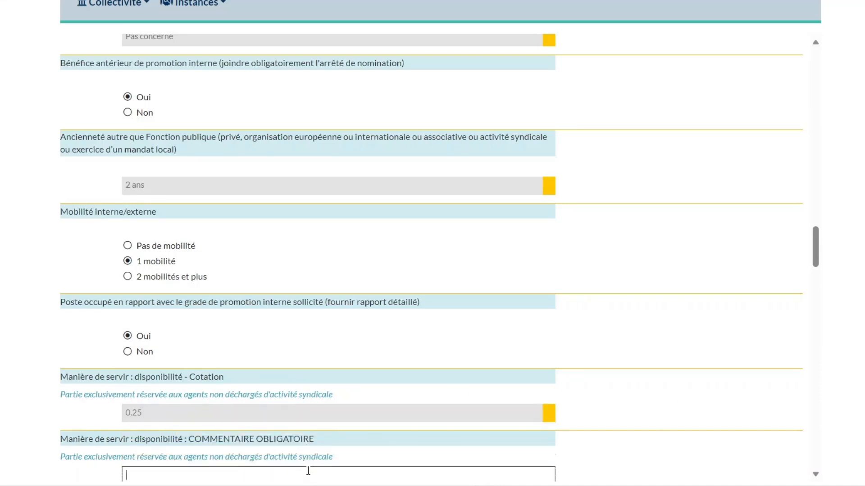
{"action": "left_click", "coordinate": [549, 412]}
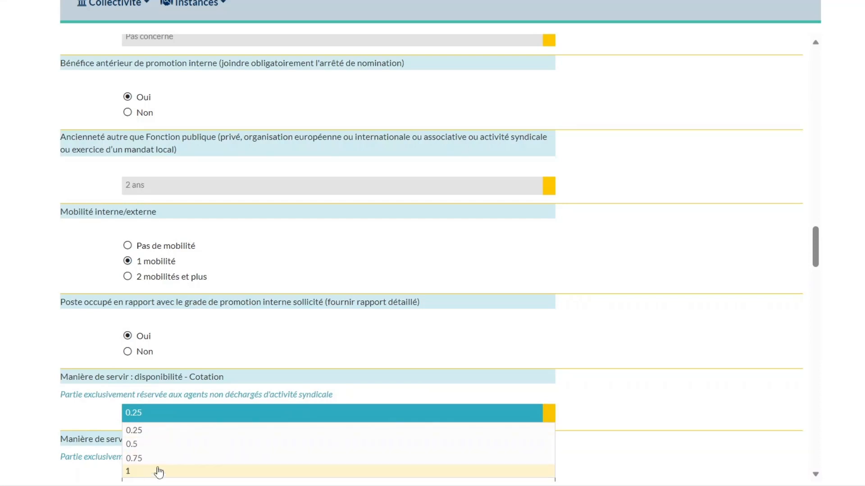
{"action": "left_click", "coordinate": [141, 471]}
- Enter "Agent qui XXX" as the mandatory comment for Manière de servir : disponibilité
{"action": "left_click", "coordinate": [143, 473]}
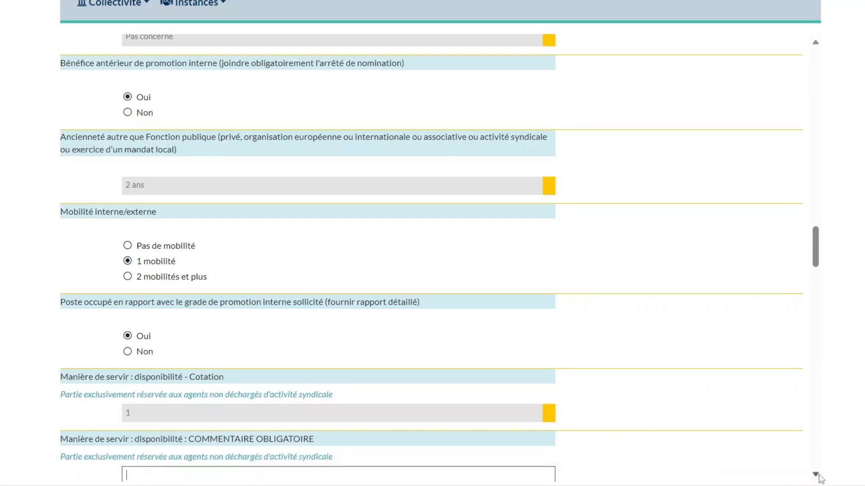
{"action": "scroll", "coordinate": [818, 475], "scroll_direction": "down", "scroll_amount": 3}
{"action": "type", "text": "aGENT"}
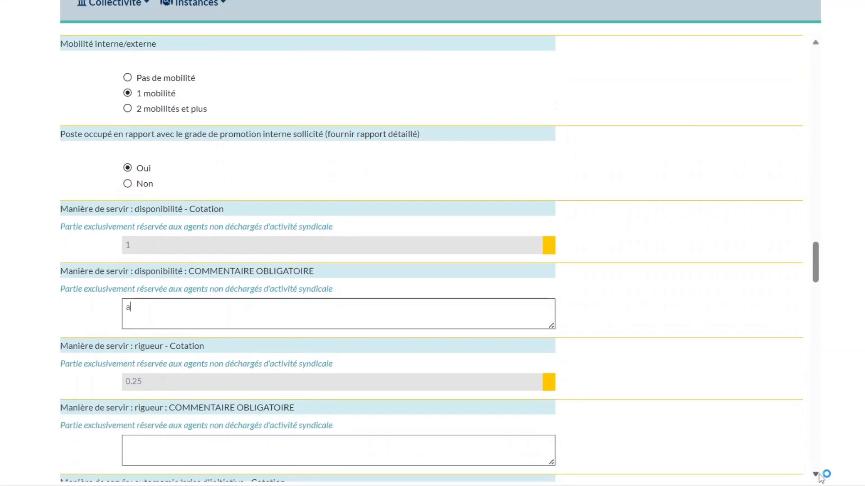
{"action": "key", "text": "BackSpace"}
{"action": "key", "text": "BackSpace"}
{"action": "key", "text": "BackSpace"}
{"action": "key", "text": "BackSpace"}
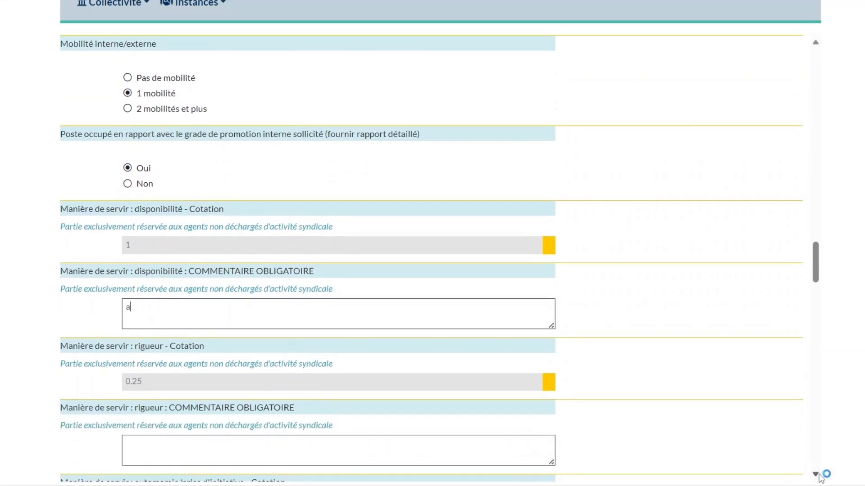
{"action": "type", "text": "A"}
{"action": "type", "text": "gent qui"}
{"action": "type", "text": " XXSX"}
{"action": "key", "text": "BackSpace"}
{"action": "key", "text": "BackSpace"}
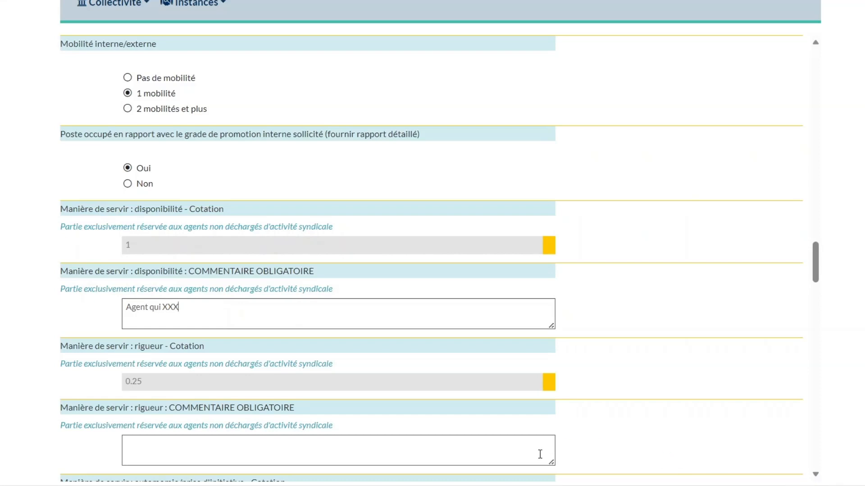
- Set the Manière de servir : rigueur rating to 1 and copy the disponibilité comment into its mandatory comment
{"action": "left_click_drag", "start_coordinate": [181, 306], "coordinate": [116, 301]}
{"action": "key", "text": "ctrl+c"}
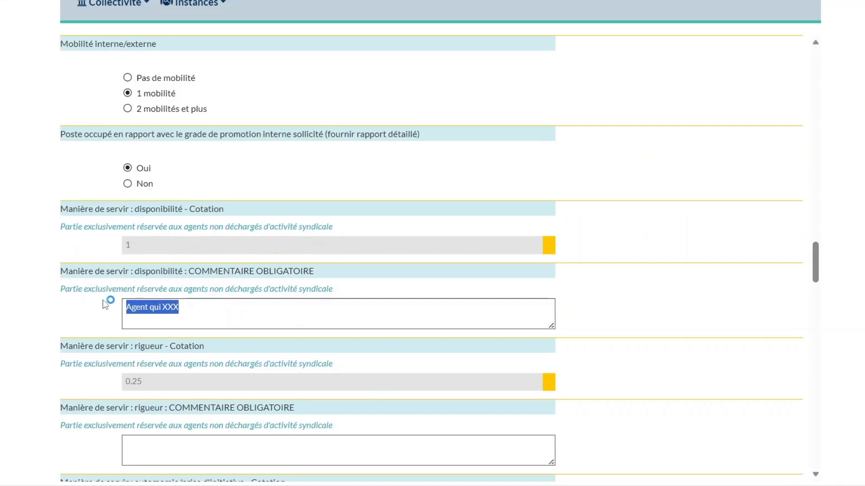
{"action": "left_click", "coordinate": [552, 382]}
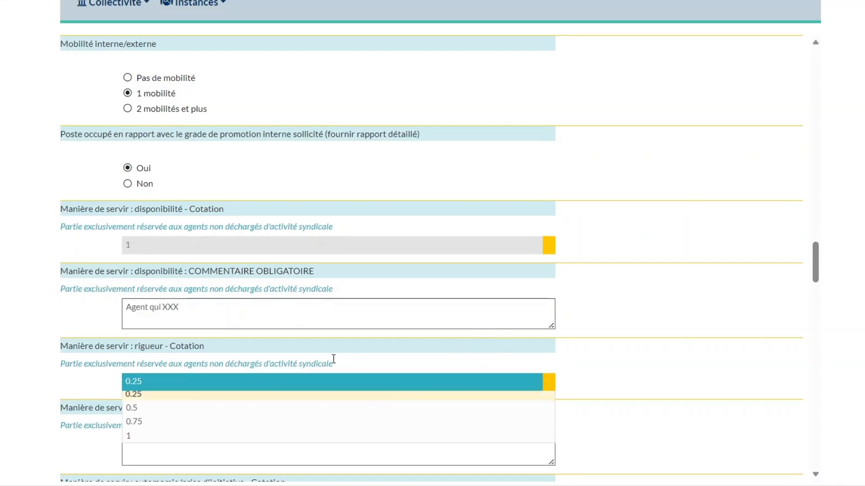
{"action": "left_click", "coordinate": [237, 440]}
{"action": "left_click", "coordinate": [218, 445]}
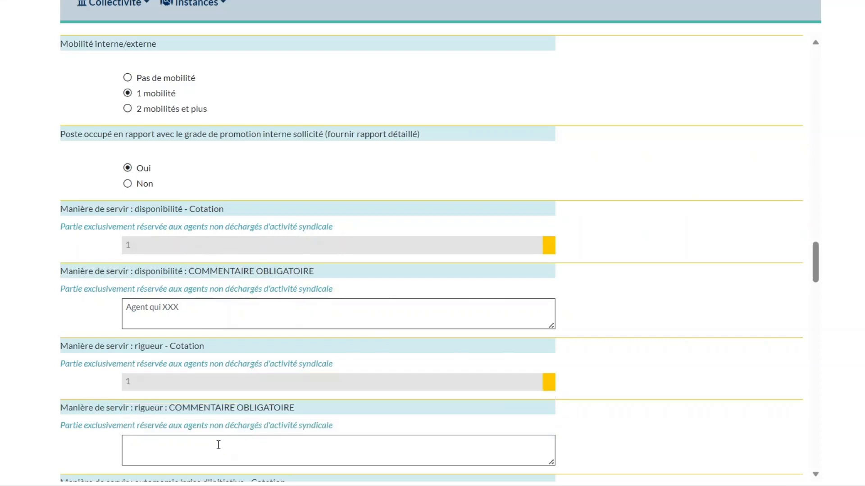
{"action": "key", "text": "ctrl+v"}
- Set the autonomie/prise d'initiative rating to 1 and paste "Agent qui XXX" as its mandatory comment
{"action": "scroll", "coordinate": [816, 475], "scroll_direction": "down", "scroll_amount": 5}
{"action": "left_click", "coordinate": [553, 297]}
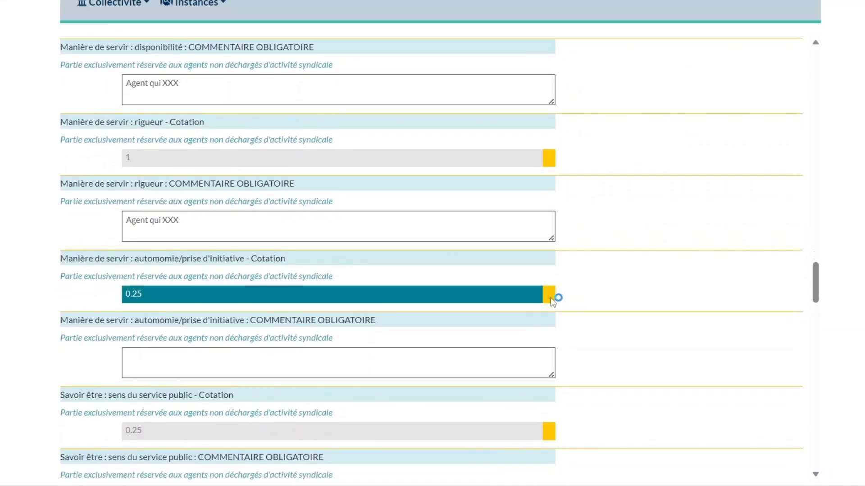
{"action": "left_click", "coordinate": [135, 353]}
{"action": "left_click", "coordinate": [140, 355]}
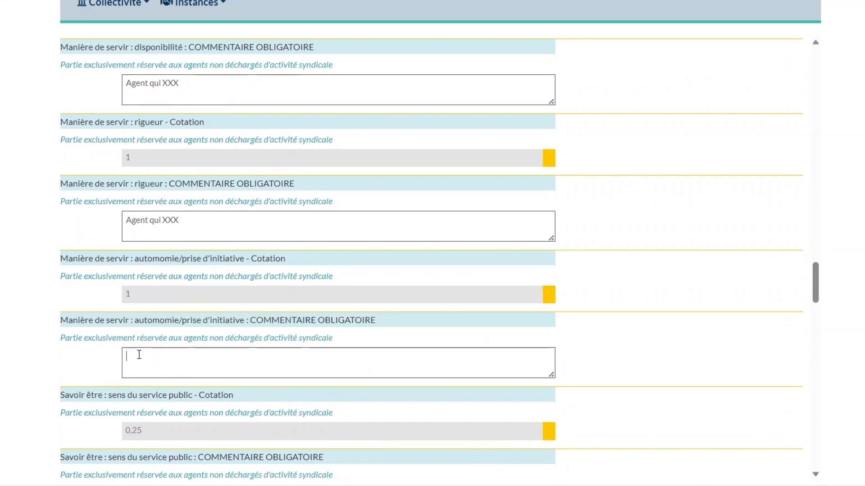
{"action": "key", "text": "ctrl+v"}
- Rate Savoir être : sens du service public at 1 with the comment "Agent qui XXX"
{"action": "left_click", "coordinate": [538, 428]}
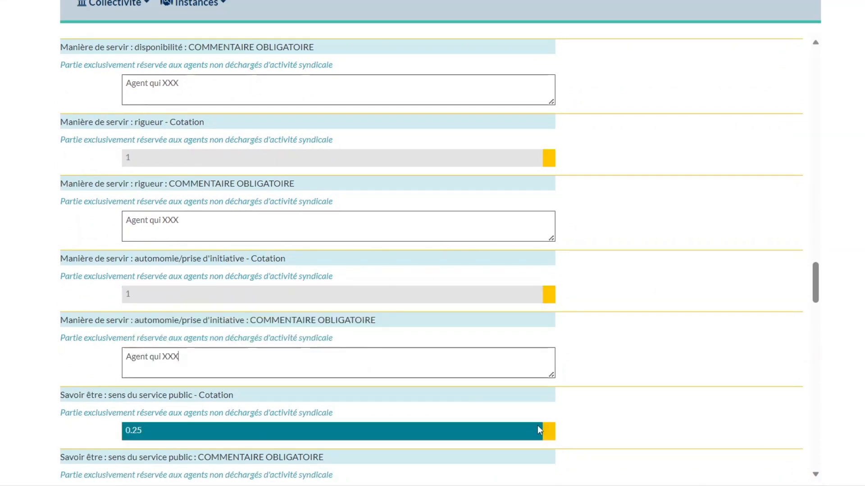
{"action": "left_click", "coordinate": [233, 412]}
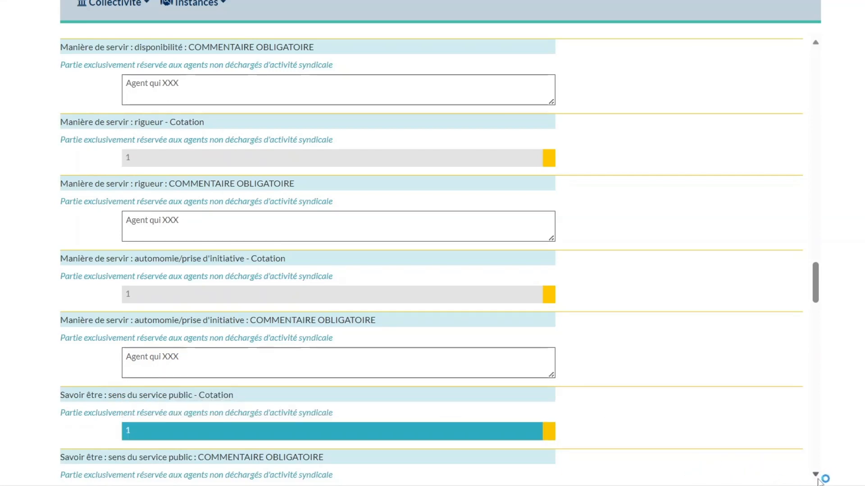
{"action": "scroll", "coordinate": [817, 480], "scroll_direction": "down", "scroll_amount": 6}
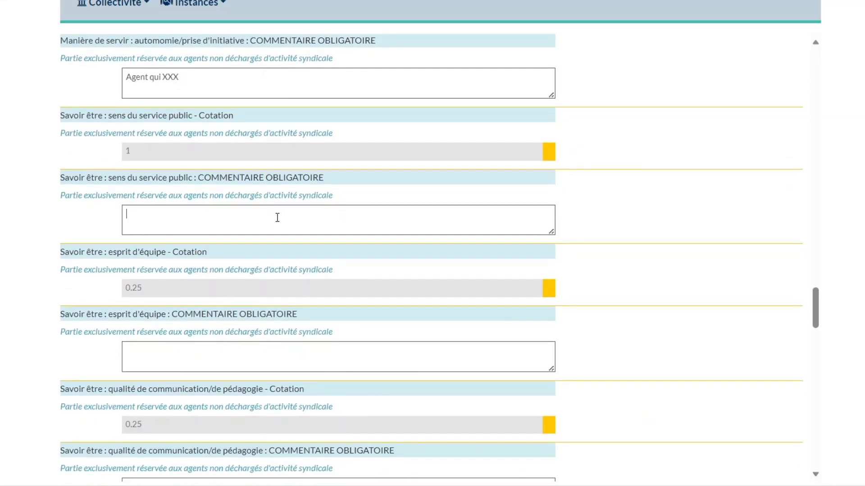
{"action": "left_click", "coordinate": [277, 217]}
{"action": "type", "text": "Agent qui XXX"}
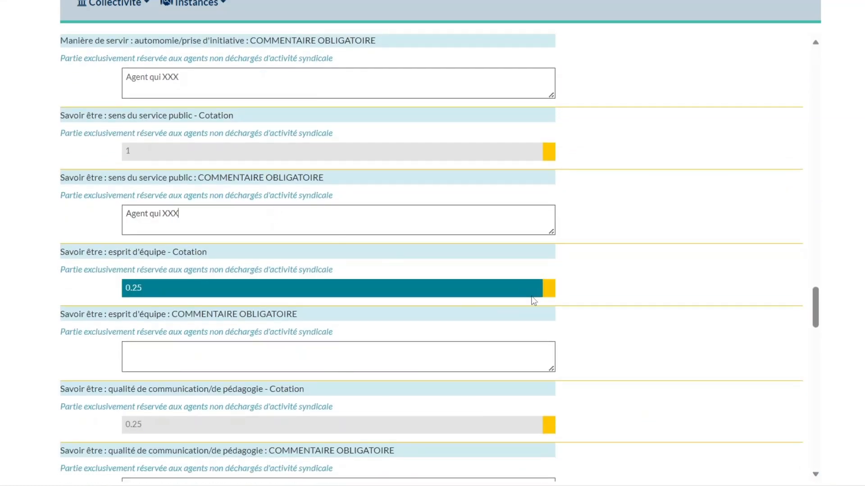
- Rate Savoir être : esprit d'équipe at 1 with the comment "Agent qui XXX"
{"action": "left_click", "coordinate": [554, 291]}
{"action": "left_click", "coordinate": [135, 341]}
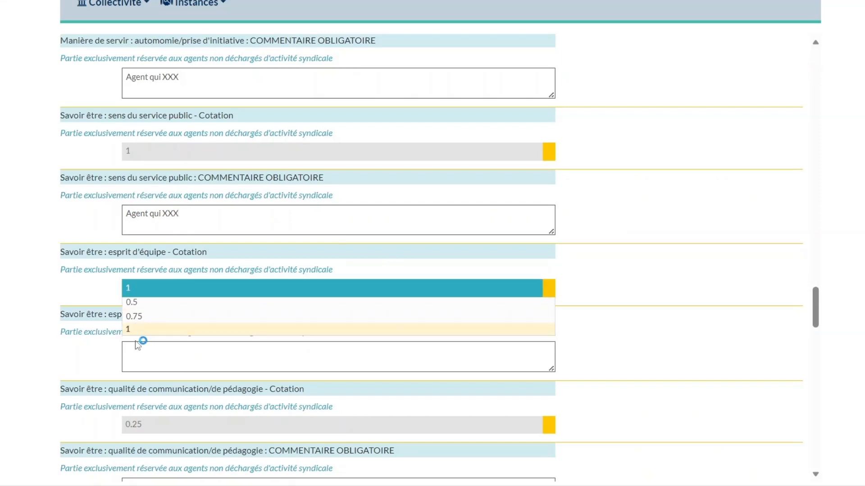
{"action": "left_click", "coordinate": [138, 349]}
{"action": "type", "text": "Agent qui XXX"}
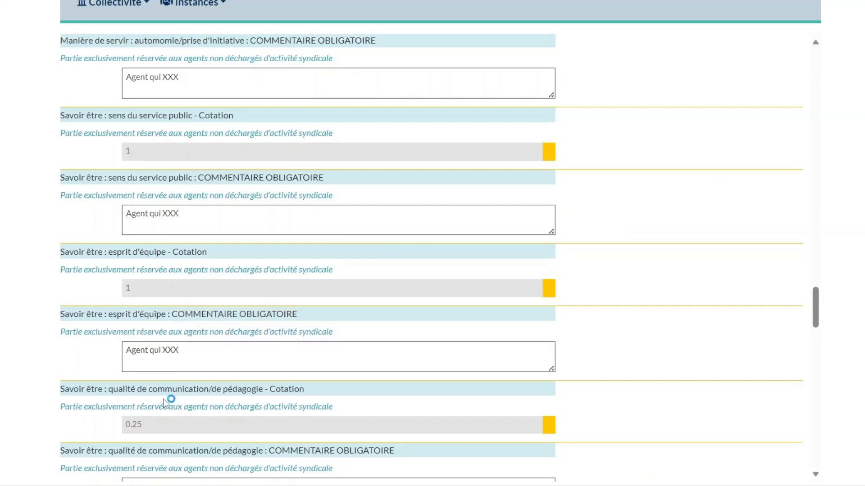
- Rate Savoir être : qualité de communication/de pédagogie at 1 with the comment "Agent qui XXX"
{"action": "left_click", "coordinate": [550, 425]}
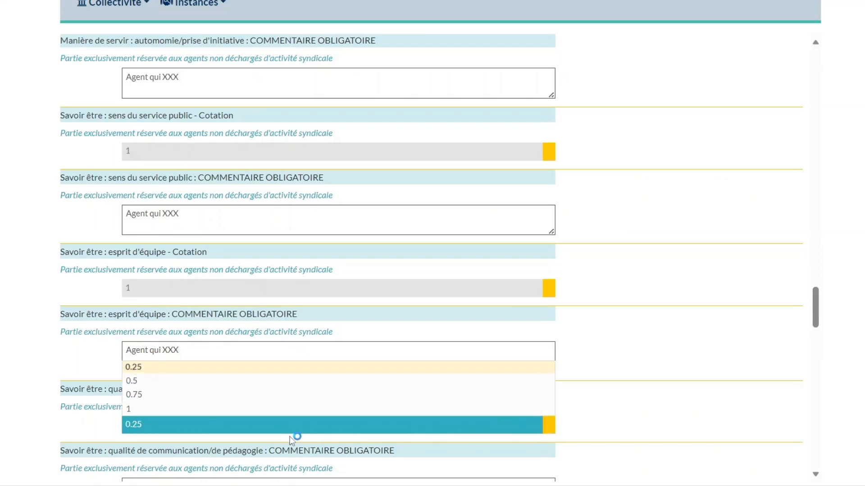
{"action": "left_click", "coordinate": [199, 410]}
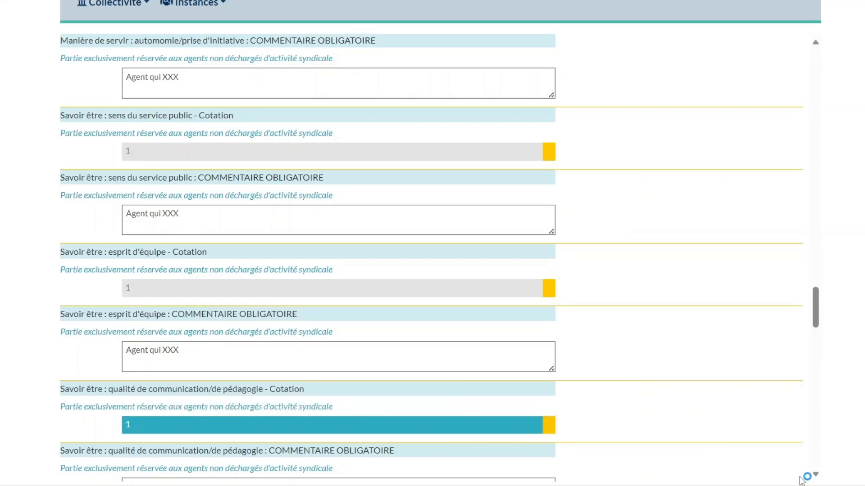
{"action": "scroll", "coordinate": [820, 473], "scroll_direction": "down", "scroll_amount": 4}
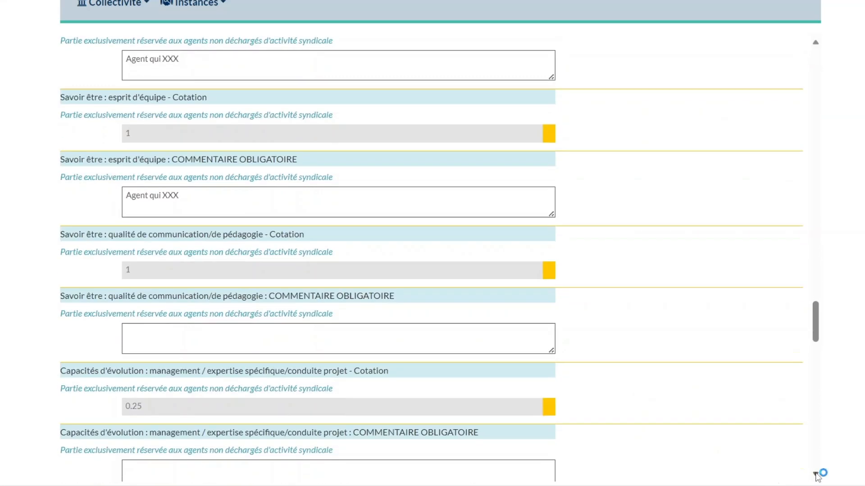
{"action": "left_click", "coordinate": [381, 315]}
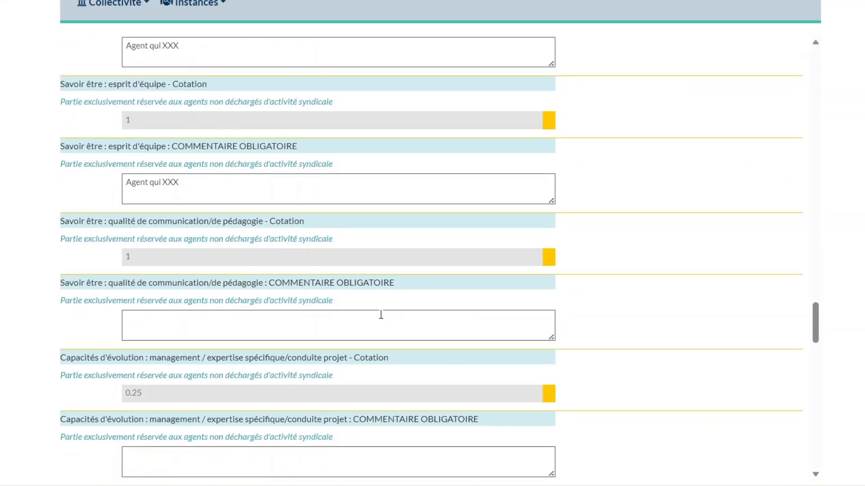
{"action": "type", "text": "Agent qui XXX"}
- Validate the form to save the evaluation entries made so far
{"action": "left_click_drag", "start_coordinate": [817, 325], "coordinate": [809, 448]}
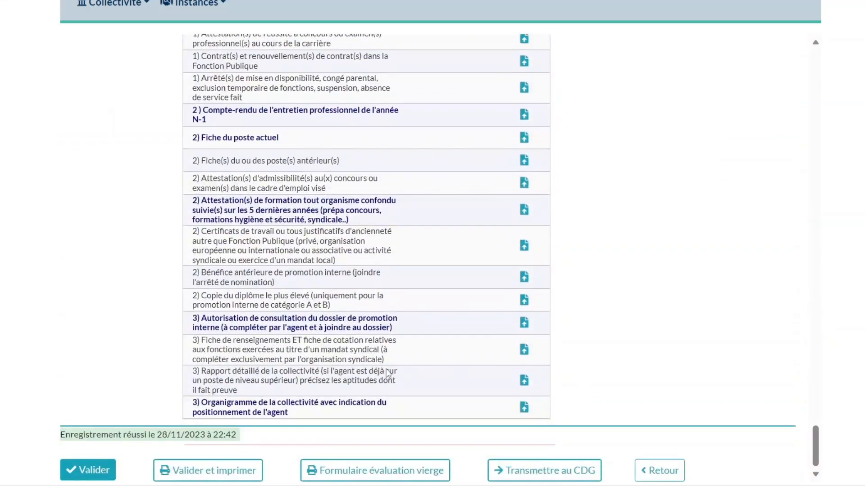
{"action": "left_click", "coordinate": [95, 470]}
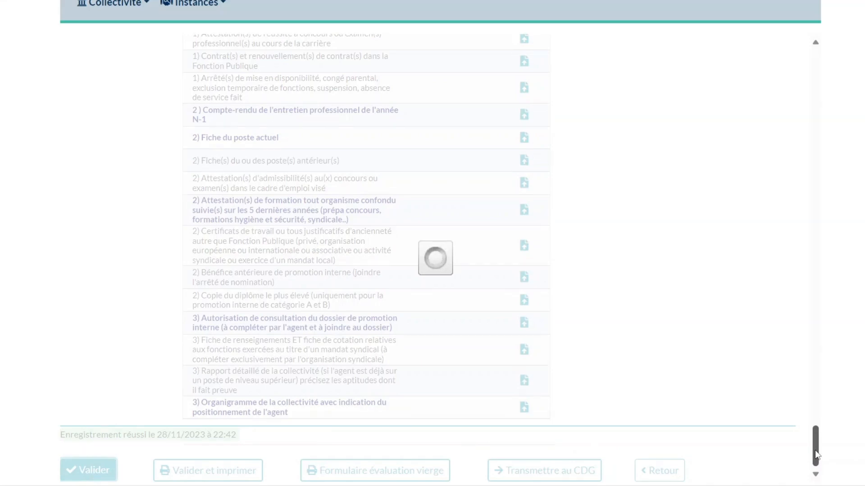
- Rate Capacités d'évolution : management / expertise spécifique/conduite projet at 1 with the comment "Agent qui XXX"
{"action": "left_click_drag", "start_coordinate": [817, 454], "coordinate": [812, 339]}
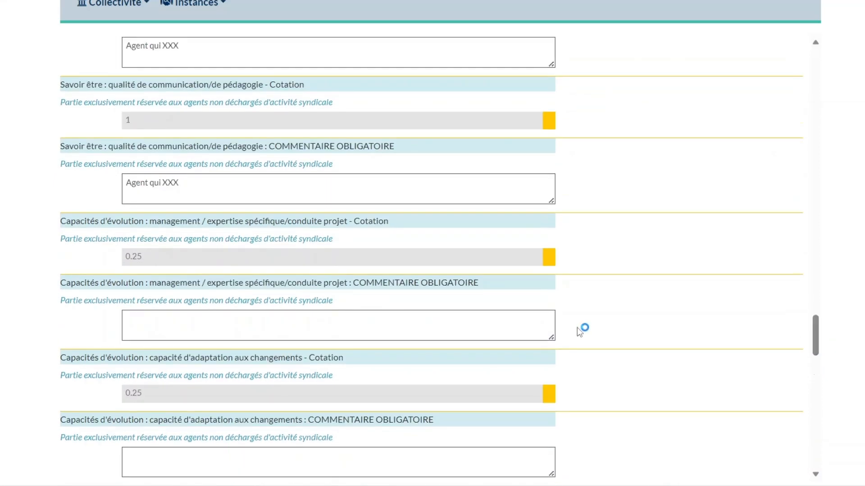
{"action": "left_click", "coordinate": [551, 260]}
{"action": "left_click", "coordinate": [366, 321]}
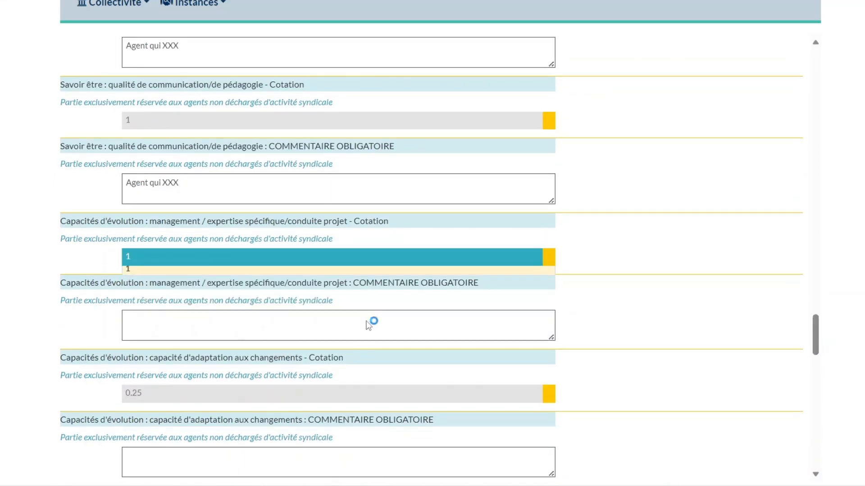
{"action": "left_click", "coordinate": [355, 319]}
{"action": "type", "text": "Agent qui XXX"}
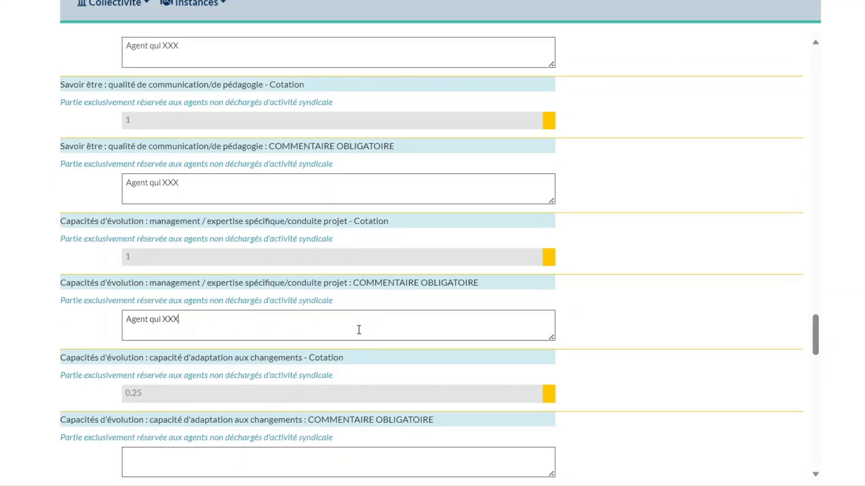
- Rate Capacités d'évolution : capacité d'adaptation aux changements at 0.75 with the comment "Agent qui XXX"
{"action": "left_click", "coordinate": [550, 395]}
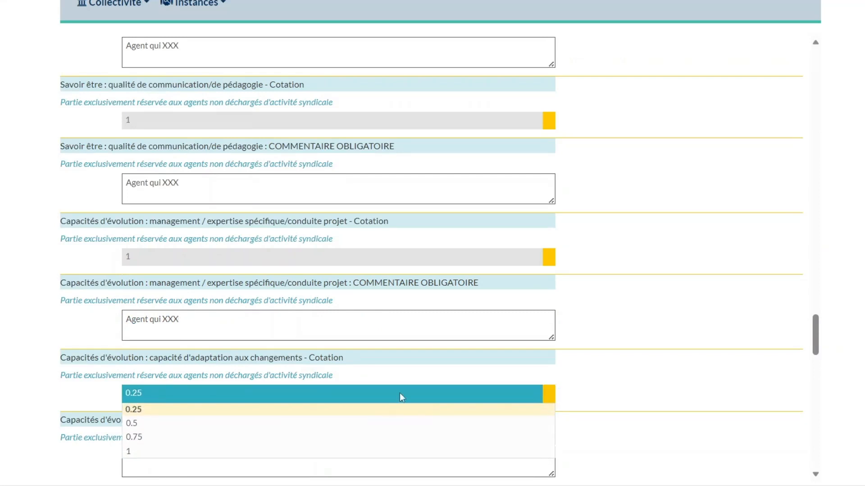
{"action": "left_click", "coordinate": [162, 440]}
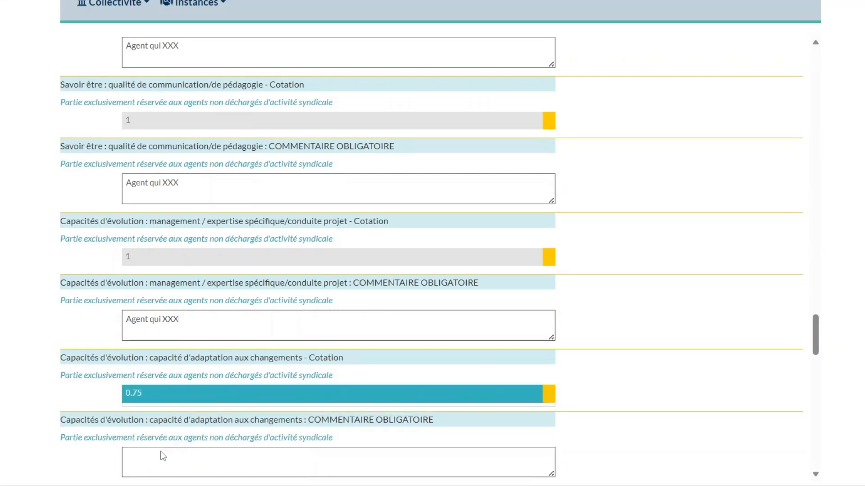
{"action": "left_click", "coordinate": [161, 454]}
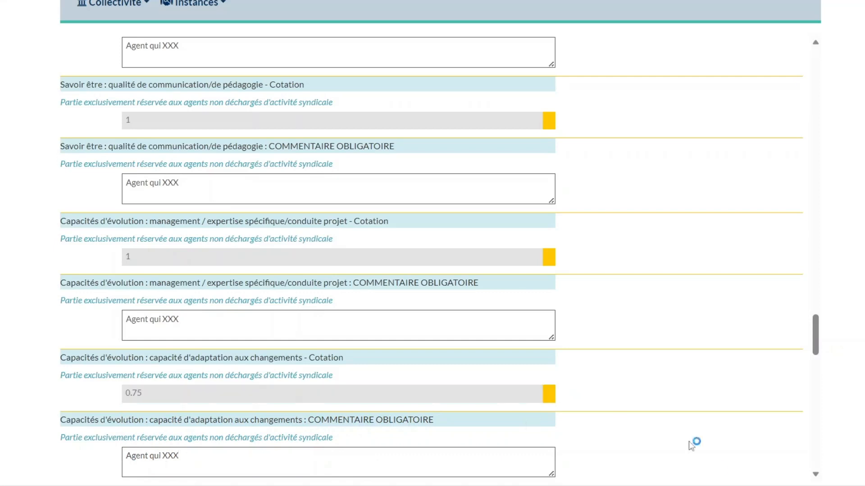
- Rate Capacités d'évolution : motivation pour progresser/engagement at 0.75 with the comment "Agent qui XXX"
{"action": "left_click", "coordinate": [815, 474]}
{"action": "scroll", "coordinate": [815, 476], "scroll_direction": "down", "scroll_amount": 3}
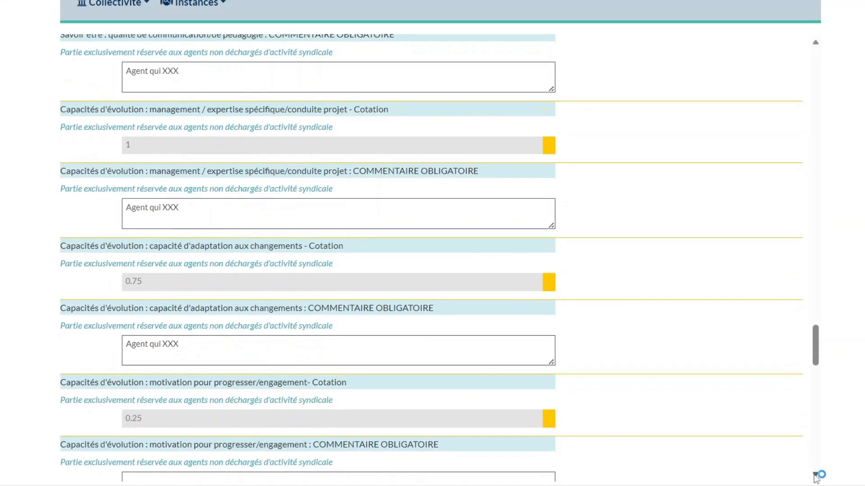
{"action": "left_click", "coordinate": [548, 311]}
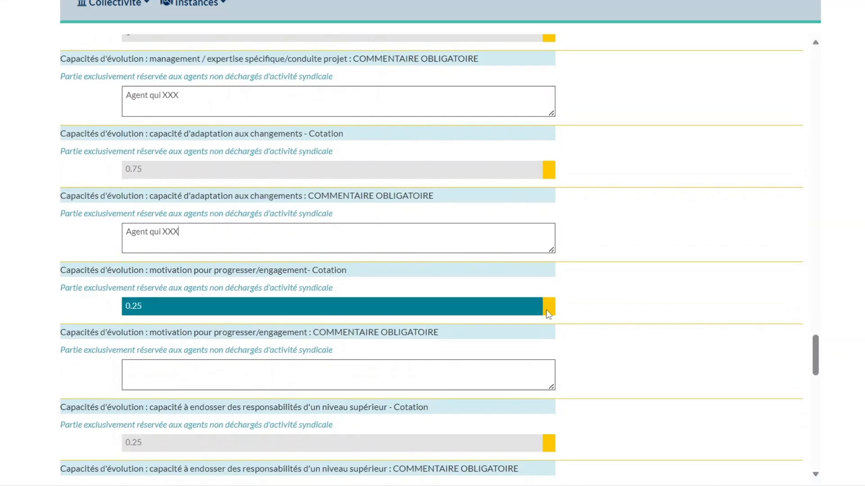
{"action": "left_click", "coordinate": [406, 355]}
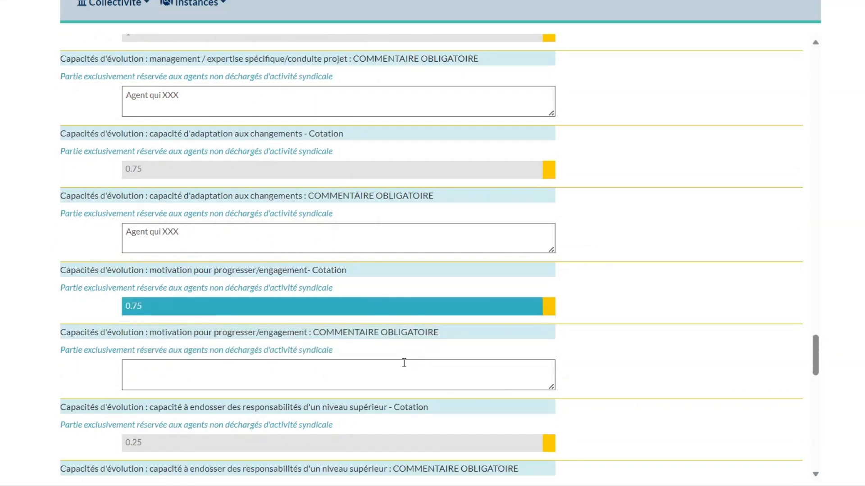
{"action": "left_click", "coordinate": [404, 375]}
{"action": "type", "text": "Agent qui XXX"}
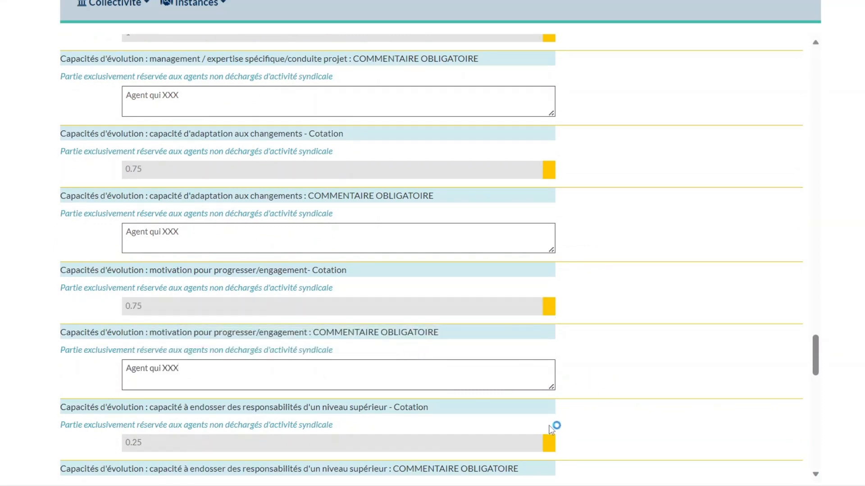
- Rate Capacités d'évolution : capacité à endosser des responsabilités d'un niveau supérieur at 0.75 with the comment "Agent qui XXX"
{"action": "left_click", "coordinate": [553, 439]}
{"action": "left_click", "coordinate": [353, 415]}
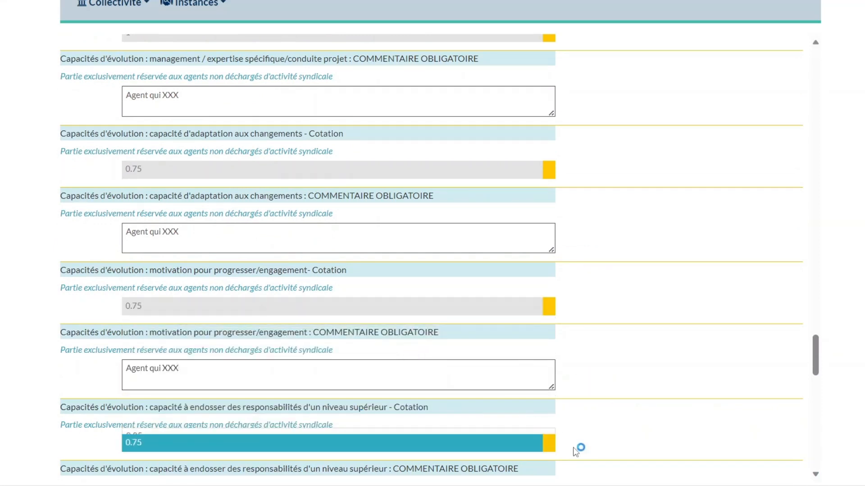
{"action": "scroll", "coordinate": [685, 396], "scroll_direction": "down", "scroll_amount": 4}
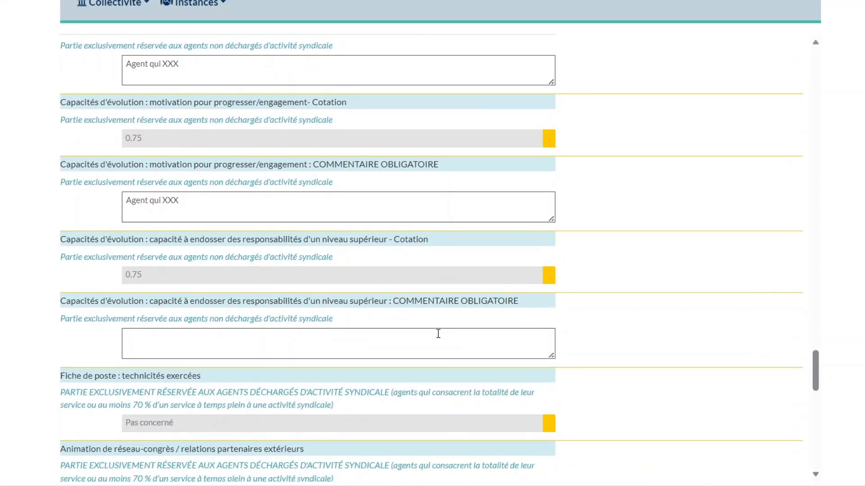
{"action": "left_click", "coordinate": [439, 334]}
{"action": "type", "text": "Agent qui XXX"}
- Examine the three criteria reserved for agents released for union activity, from Fiche de poste to Positionnement dans la structure
{"action": "scroll", "coordinate": [817, 479], "scroll_direction": "down", "scroll_amount": 3}
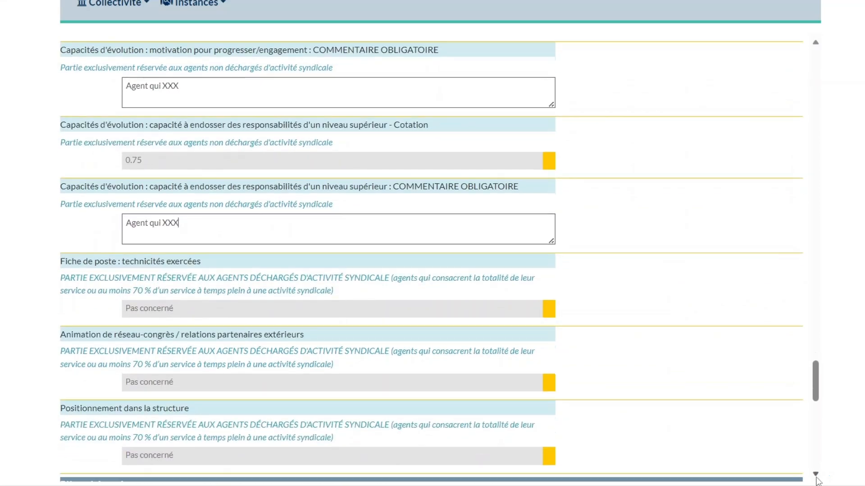
{"action": "scroll", "coordinate": [817, 480], "scroll_direction": "down", "scroll_amount": 3}
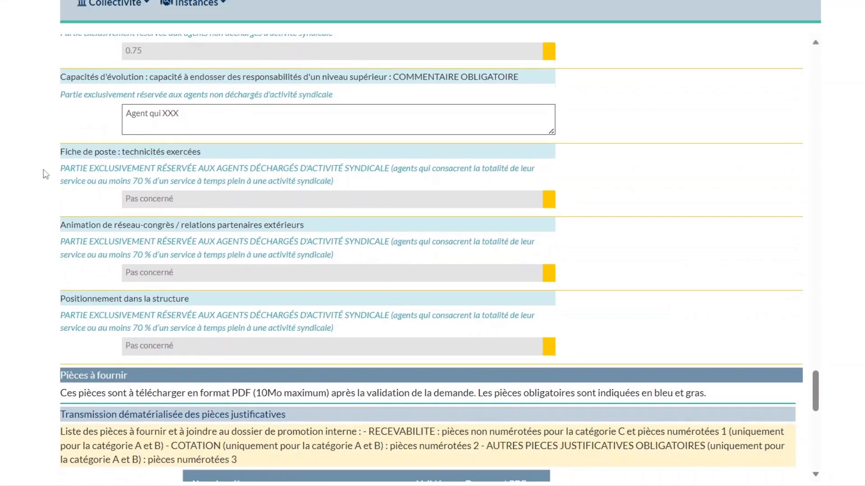
{"action": "left_click_drag", "start_coordinate": [64, 152], "coordinate": [184, 335]}
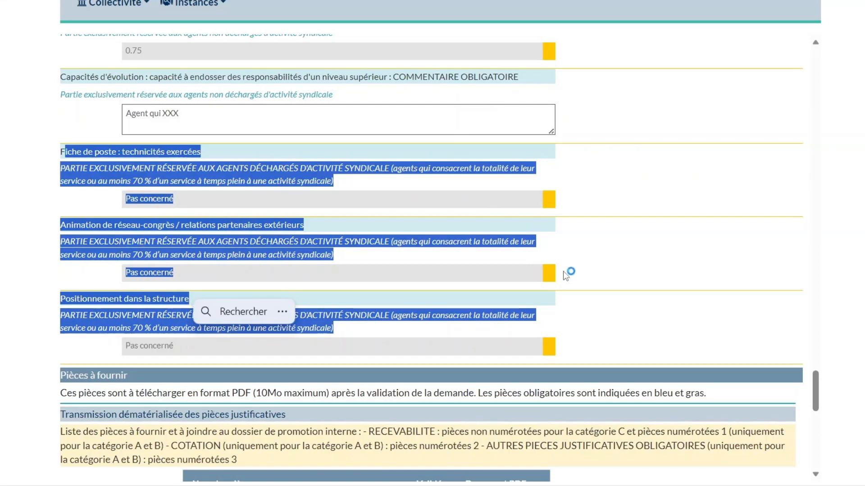
{"action": "left_click", "coordinate": [624, 260]}
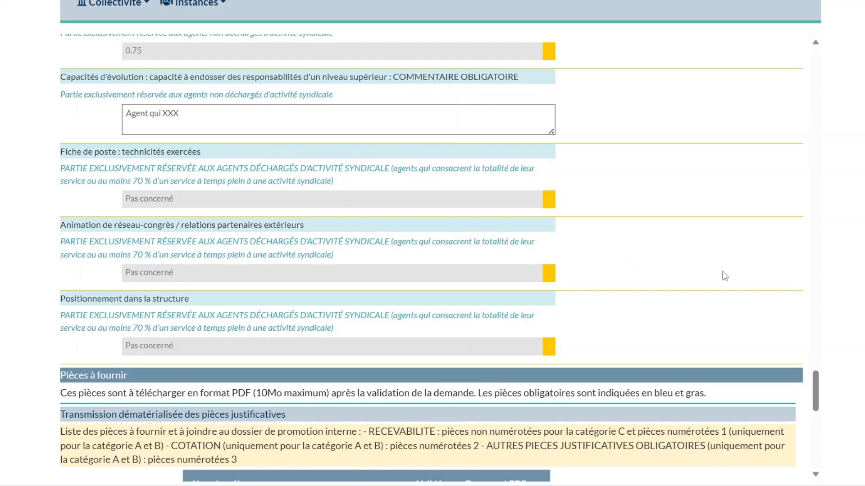
- Validate and print the promotion file, and open the generated PDF LDG_PI_78_28-11-2023.pdf
{"action": "left_click_drag", "start_coordinate": [814, 378], "coordinate": [813, 441]}
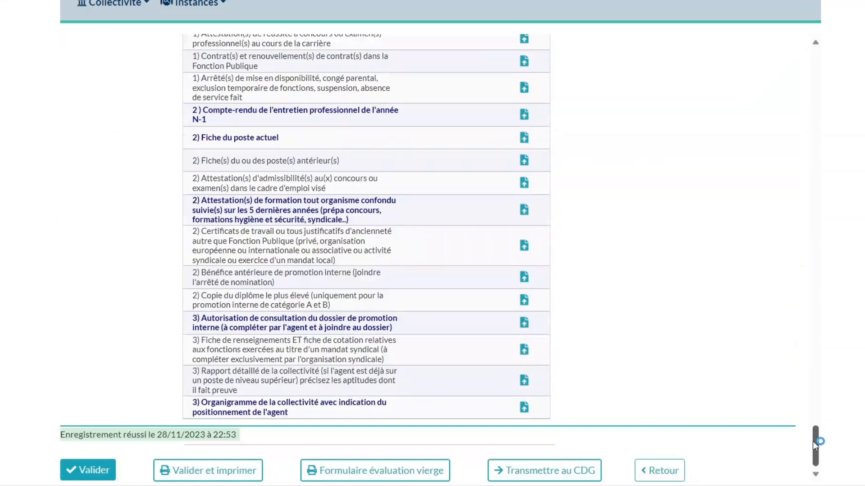
{"action": "left_click", "coordinate": [218, 478]}
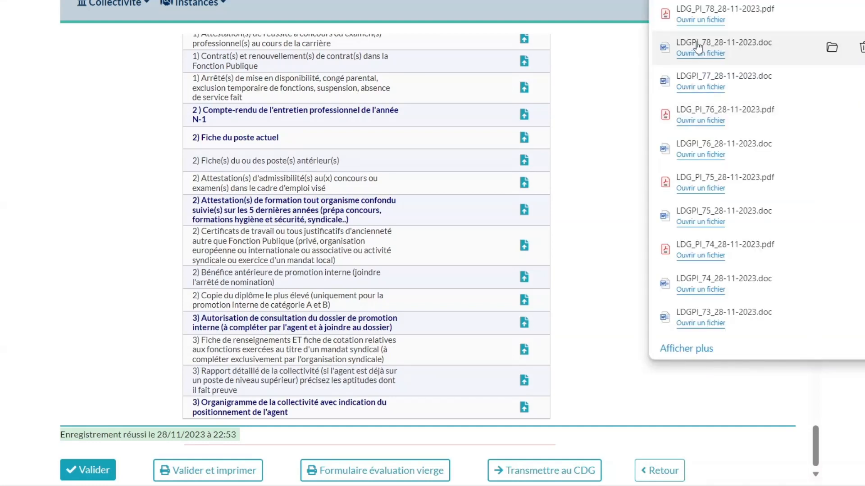
{"action": "left_click", "coordinate": [697, 26]}
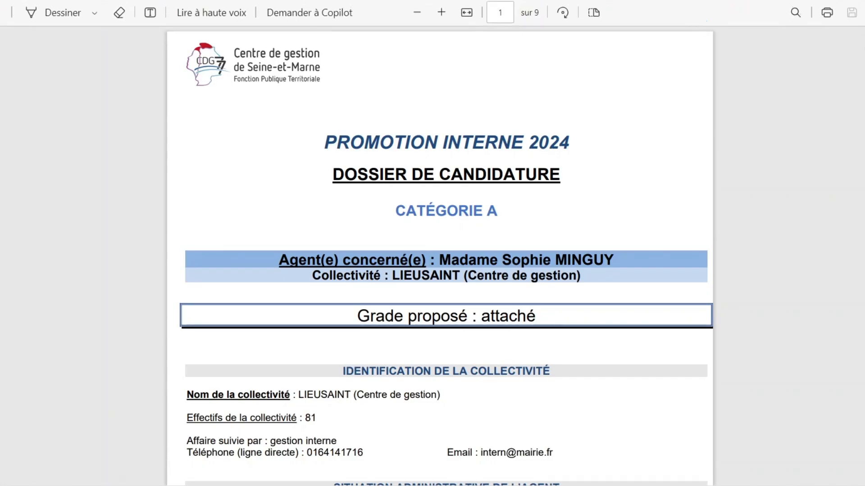
- Read through the candidature PDF, from the candidate profile and evaluation to the signature page, consultation authorisation and union mandate sheets
{"action": "scroll", "coordinate": [440, 255], "scroll_direction": "down", "scroll_amount": 15}
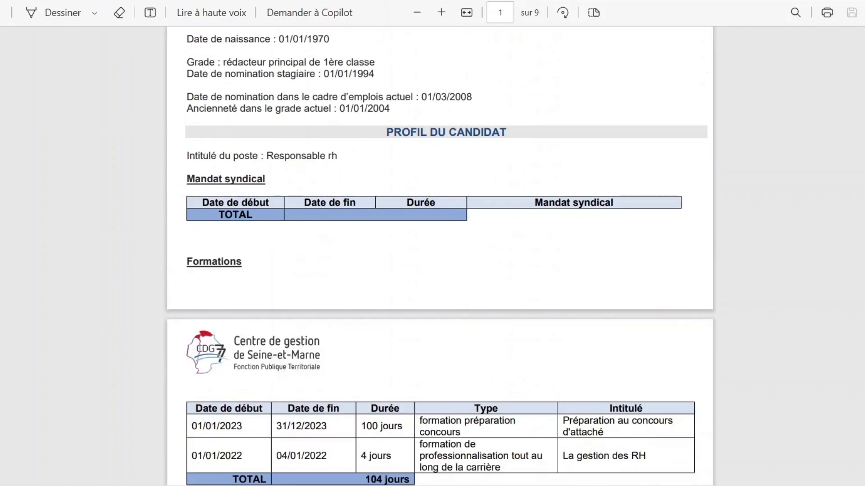
{"action": "scroll", "coordinate": [440, 256], "scroll_direction": "down", "scroll_amount": 15}
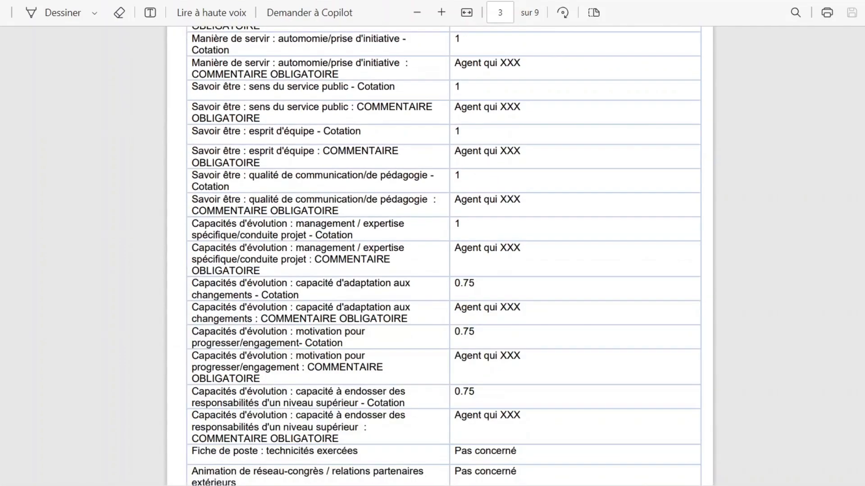
{"action": "scroll", "coordinate": [440, 255], "scroll_direction": "down", "scroll_amount": 5}
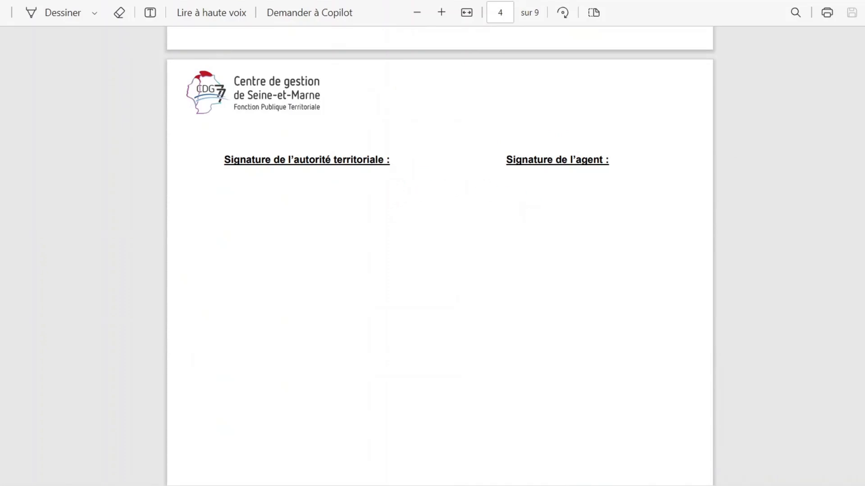
{"action": "scroll", "coordinate": [440, 255], "scroll_direction": "down", "scroll_amount": 10}
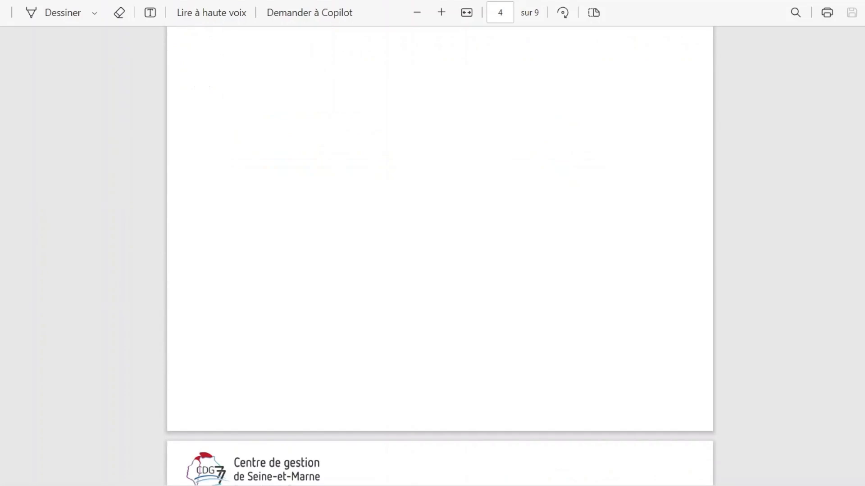
{"action": "scroll", "coordinate": [440, 255], "scroll_direction": "down", "scroll_amount": 2}
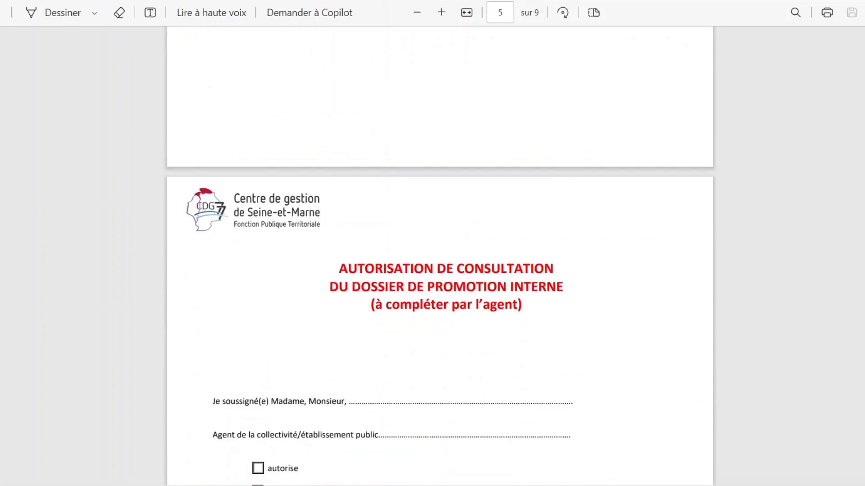
{"action": "scroll", "coordinate": [440, 256], "scroll_direction": "down", "scroll_amount": 4}
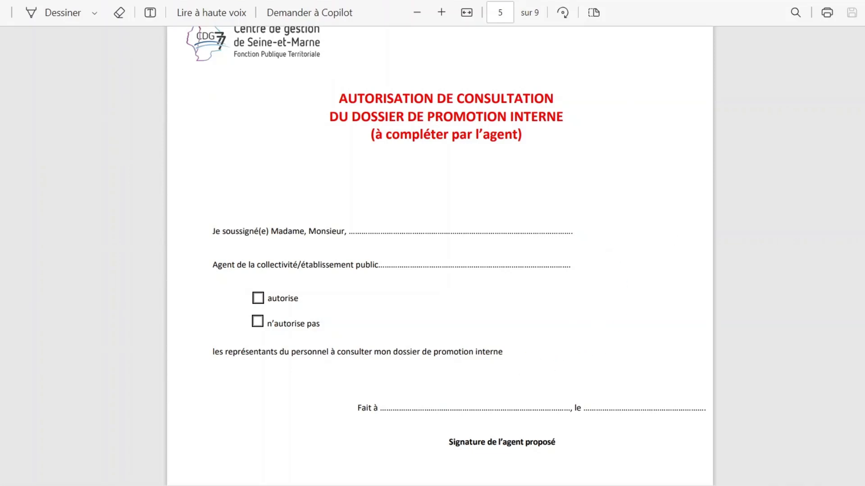
{"action": "scroll", "coordinate": [440, 257], "scroll_direction": "down", "scroll_amount": 2}
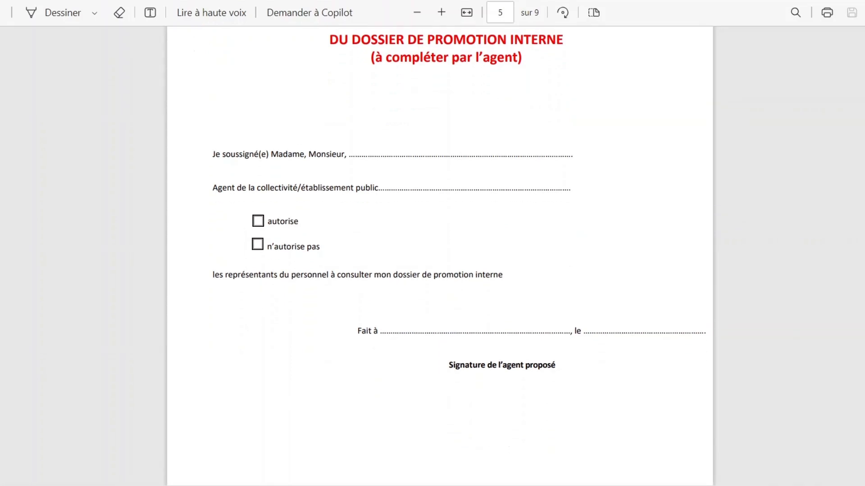
{"action": "scroll", "coordinate": [439, 257], "scroll_direction": "down", "scroll_amount": 6}
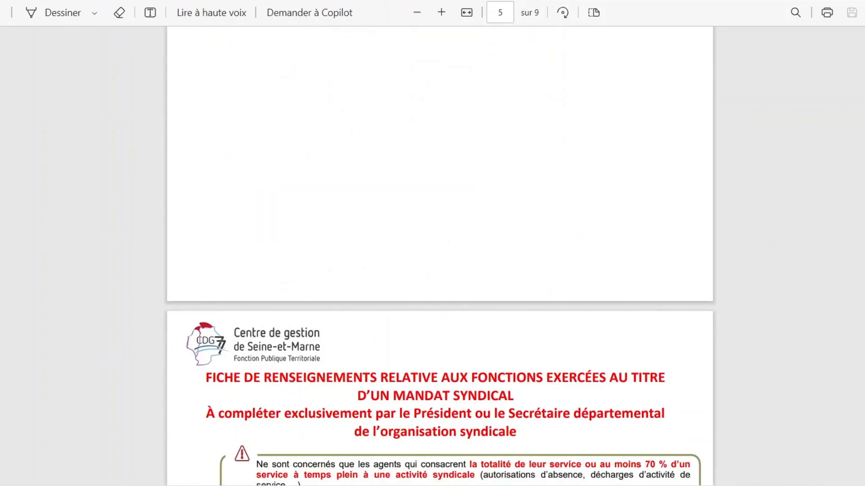
{"action": "scroll", "coordinate": [440, 257], "scroll_direction": "down", "scroll_amount": 3}
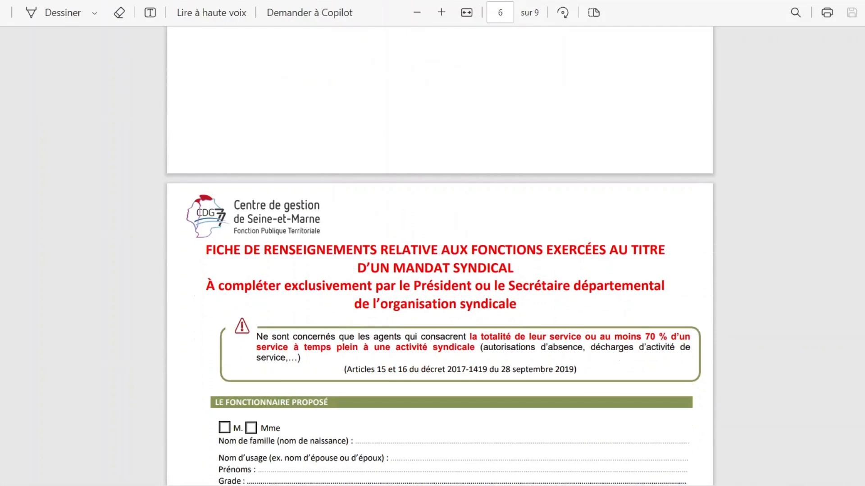
{"action": "scroll", "coordinate": [440, 256], "scroll_direction": "down", "scroll_amount": 20}
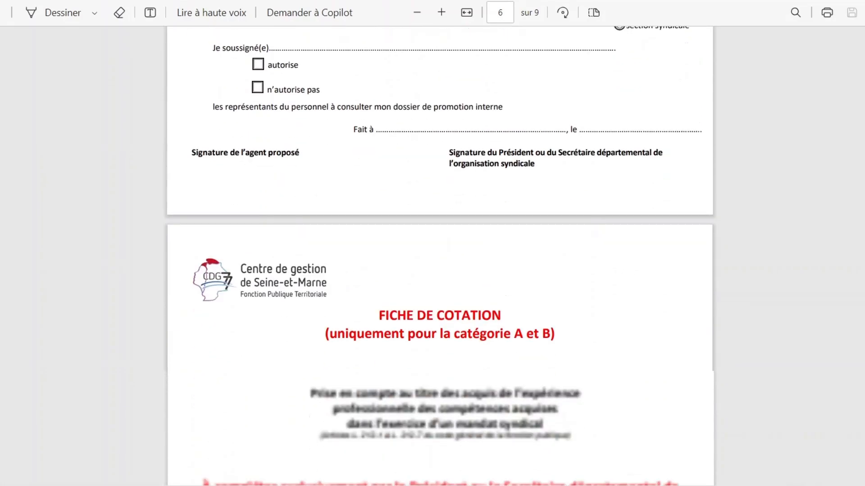
{"action": "scroll", "coordinate": [440, 256], "scroll_direction": "down", "scroll_amount": 3}
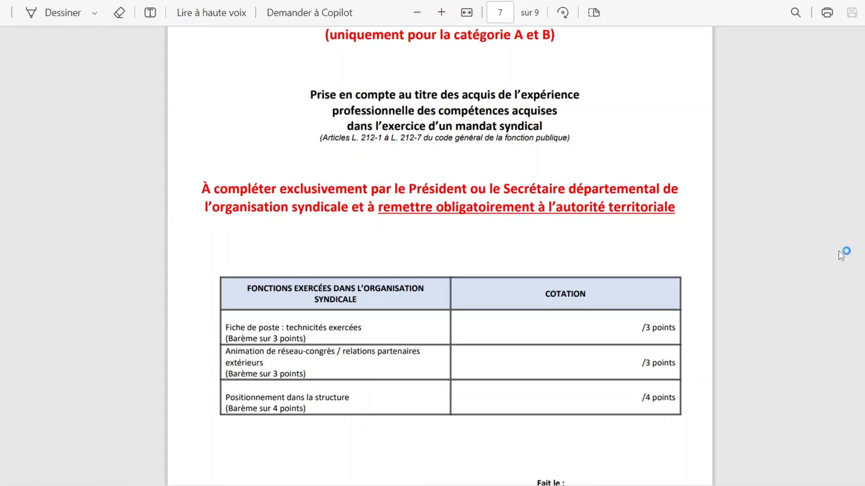
{"action": "scroll", "coordinate": [439, 252], "scroll_direction": "up", "scroll_amount": 3}
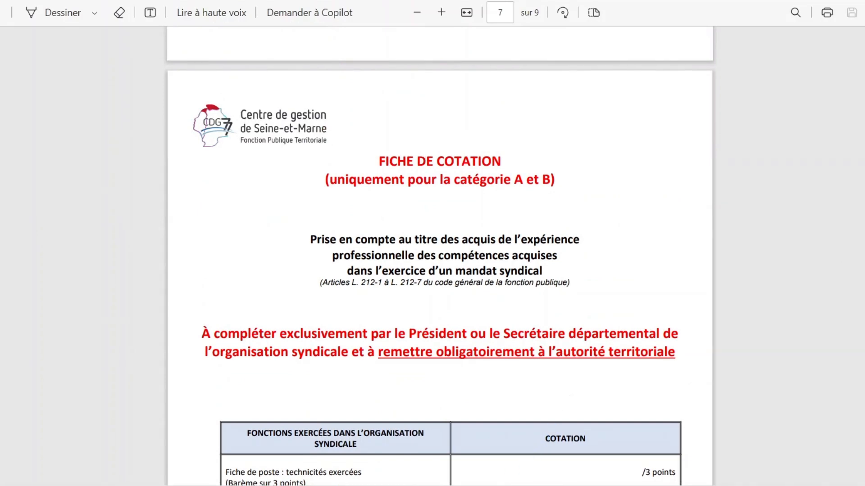
- Switch to Word to look at the evaluation form document, and return to the promotion file form in the browser
{"action": "mouse_move", "coordinate": [490, 485]}
{"action": "left_click", "coordinate": [517, 485]}
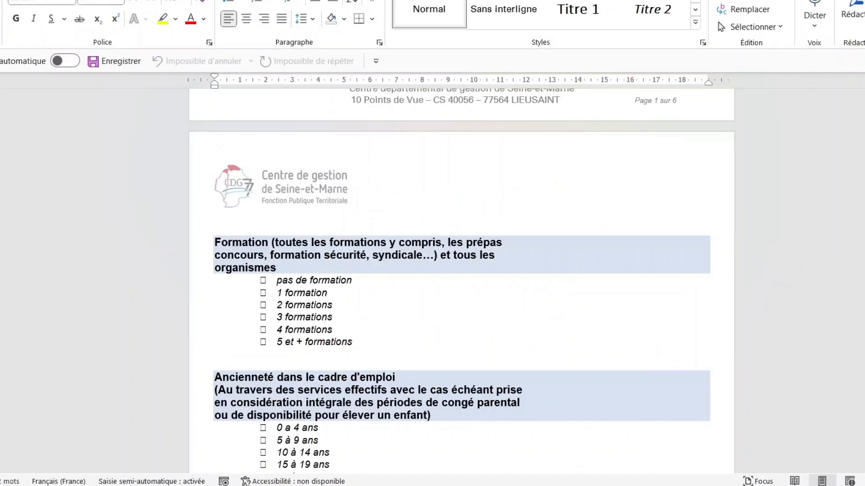
{"action": "left_click", "coordinate": [504, 485]}
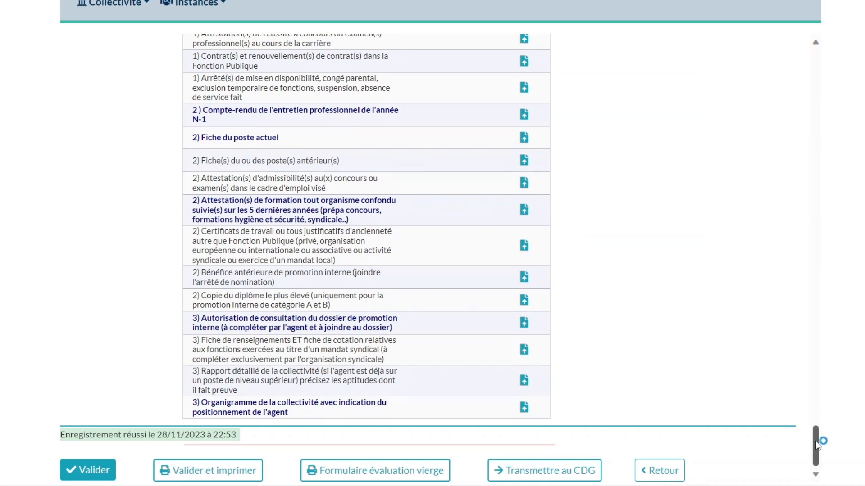
- Upload PIÈCES JUSTIFICATIVES.pdf from Bureau as the supporting document "1) Arrêté Lignes Directrice de Gestion (LDG)"
{"action": "left_click_drag", "start_coordinate": [816, 440], "coordinate": [821, 419]}
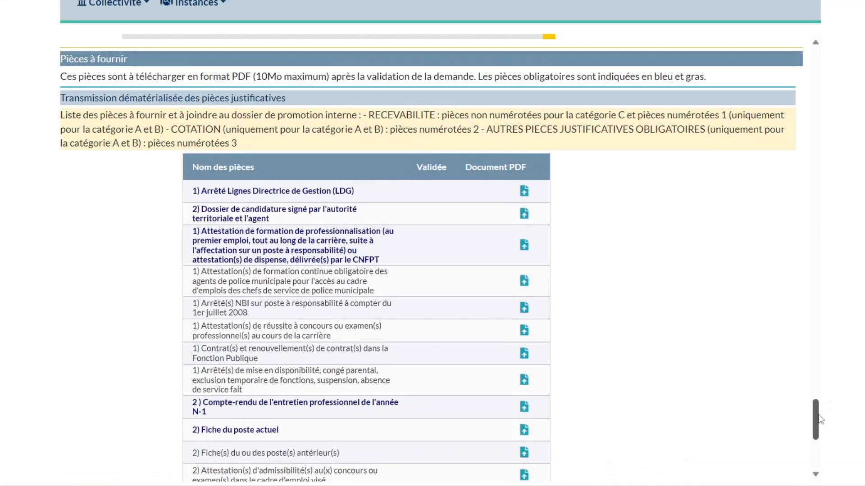
{"action": "scroll", "coordinate": [820, 419], "scroll_direction": "up", "scroll_amount": 1}
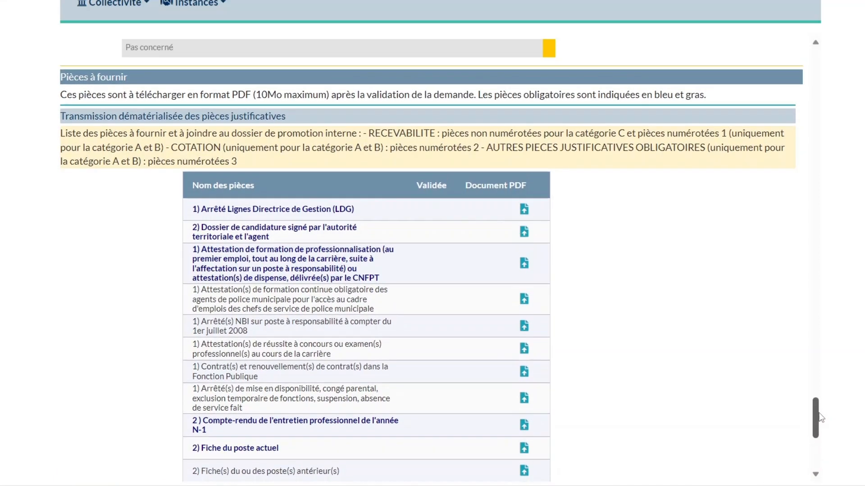
{"action": "scroll", "coordinate": [821, 419], "scroll_direction": "up", "scroll_amount": 2}
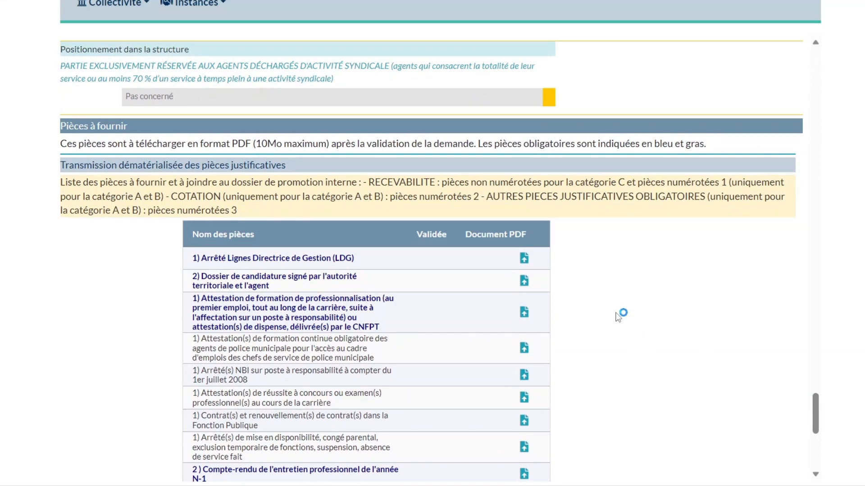
{"action": "left_click", "coordinate": [524, 259]}
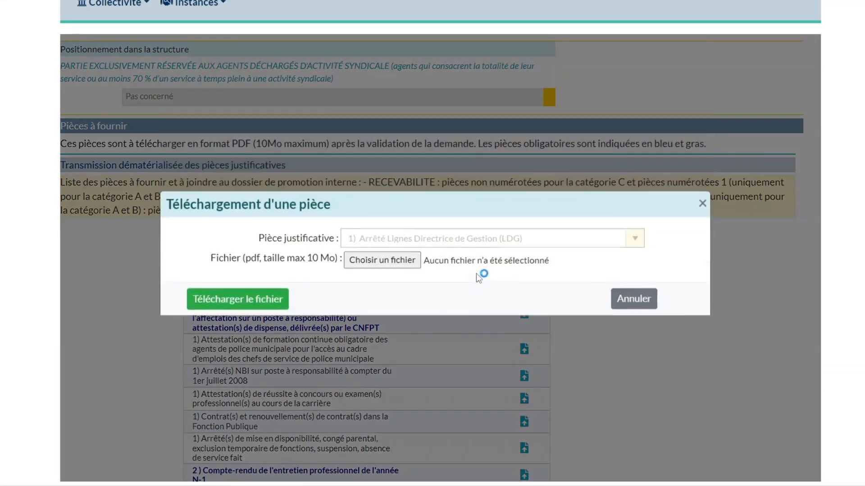
{"action": "left_click", "coordinate": [403, 266]}
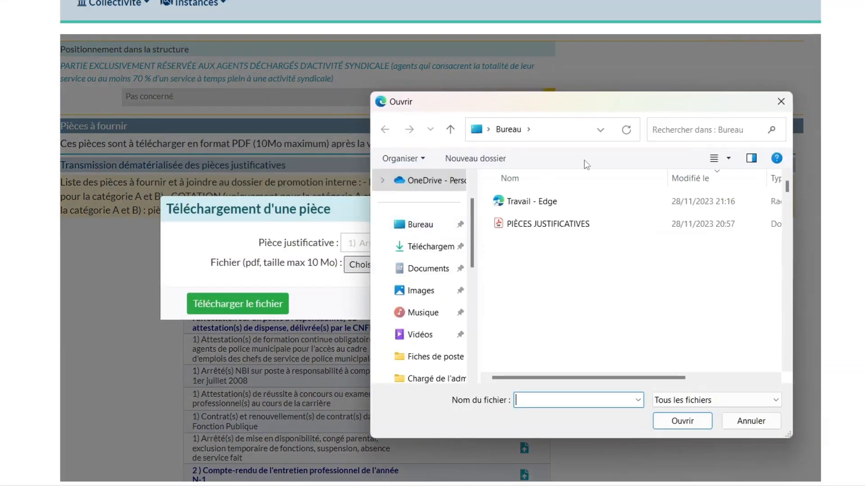
{"action": "left_click", "coordinate": [579, 222]}
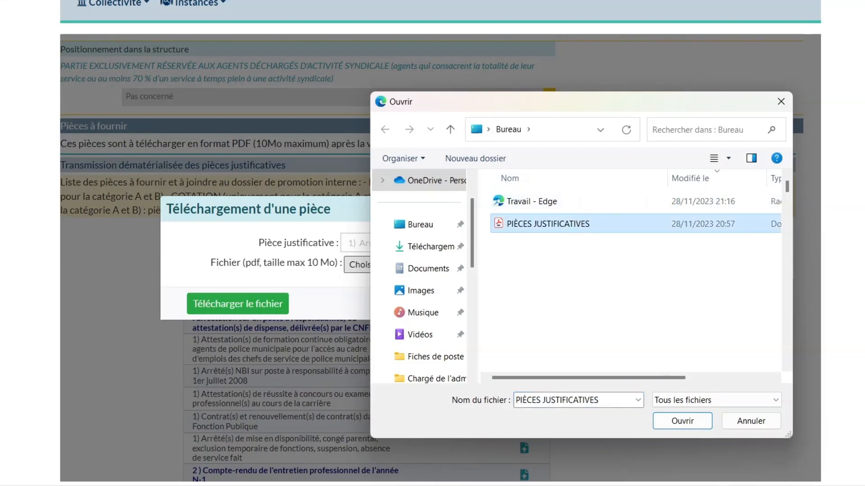
{"action": "left_click", "coordinate": [682, 421]}
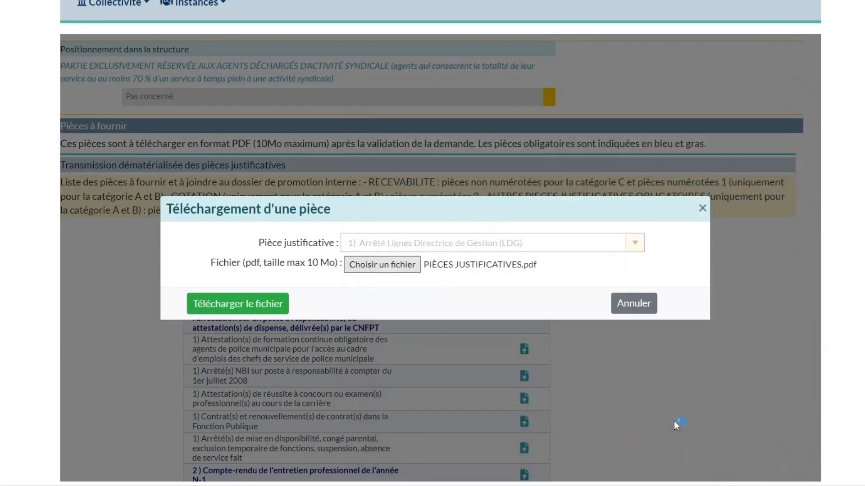
{"action": "left_click", "coordinate": [276, 305]}
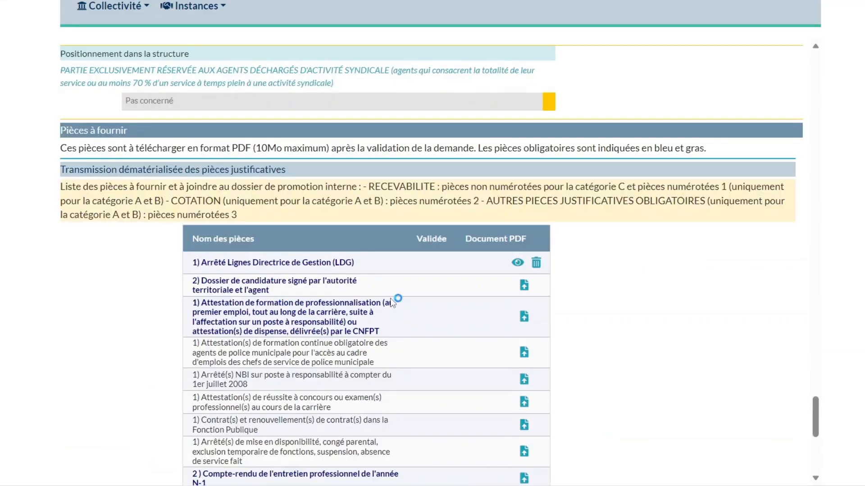
- Upload PIÈCES JUSTIFICATIVES.pdf from Bureau as the supporting document "2) Dossier de candidature signé par l'autorité territoriale et l'agent"
{"action": "left_click", "coordinate": [524, 286]}
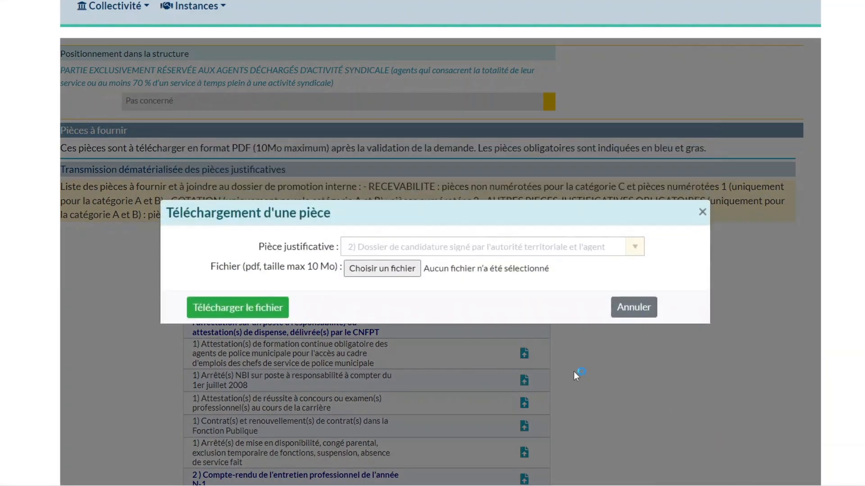
{"action": "left_click", "coordinate": [401, 270]}
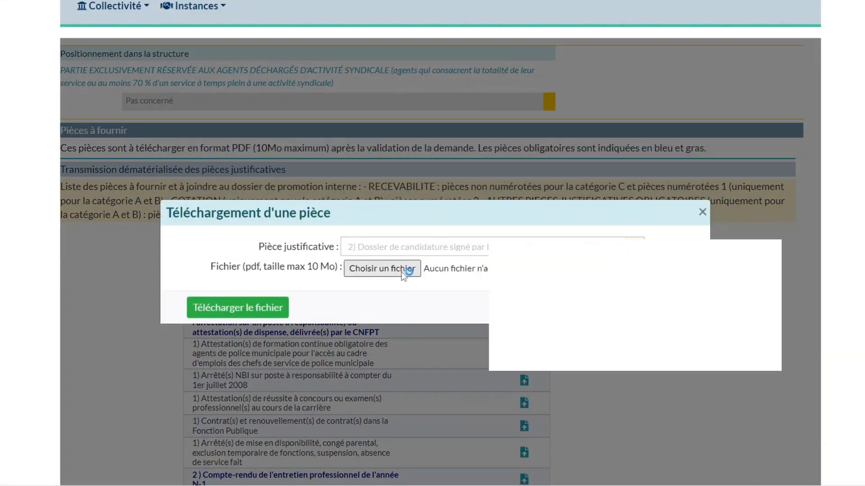
{"action": "left_click", "coordinate": [543, 223]}
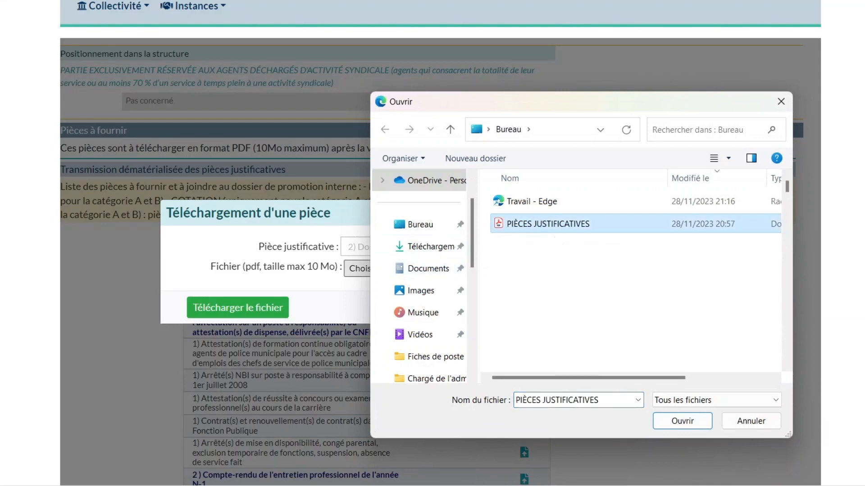
{"action": "left_click", "coordinate": [678, 422]}
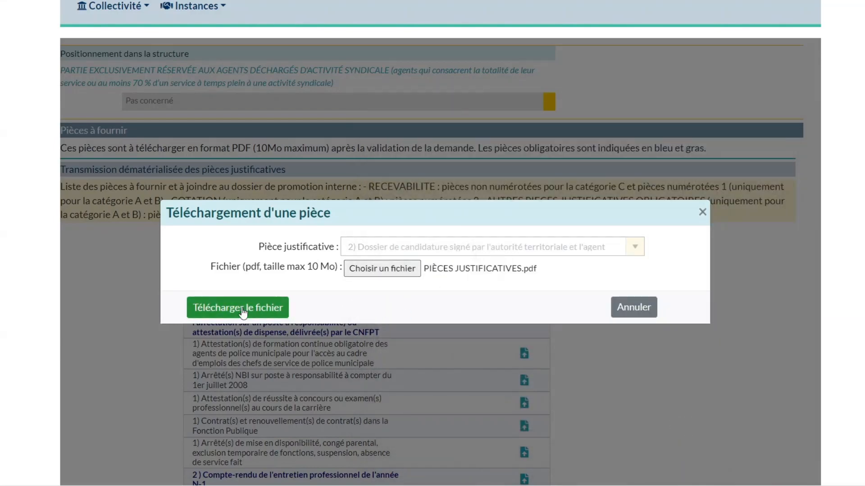
{"action": "left_click", "coordinate": [244, 312]}
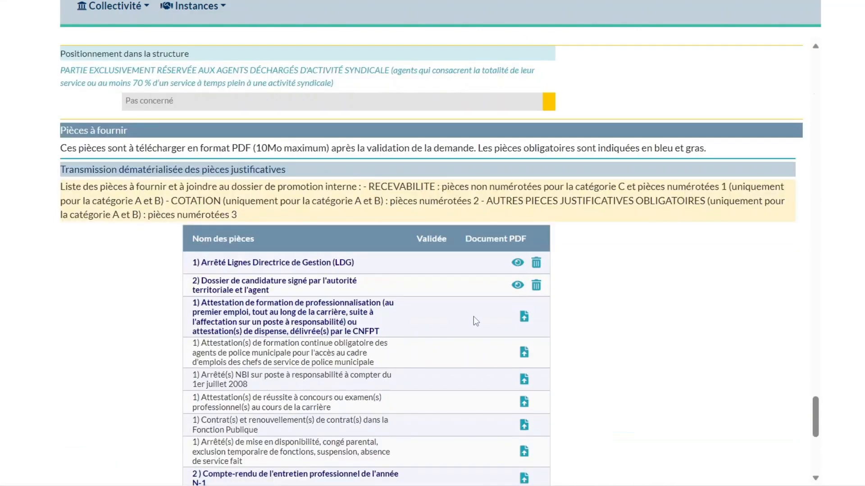
- Upload PIÈCES JUSTIFICATIVES.pdf as the mandatory document "1) Attestation de formation de professionnalisation" delivered by the CNFPT
{"action": "left_click", "coordinate": [522, 322]}
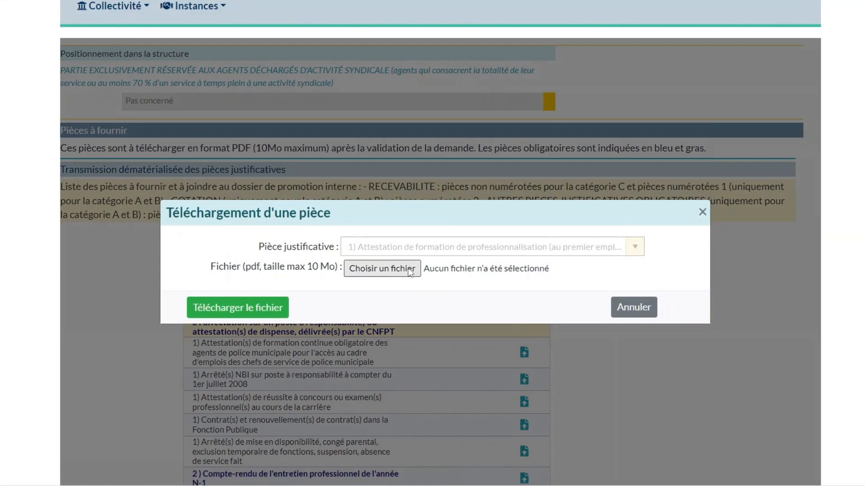
{"action": "left_click", "coordinate": [409, 268]}
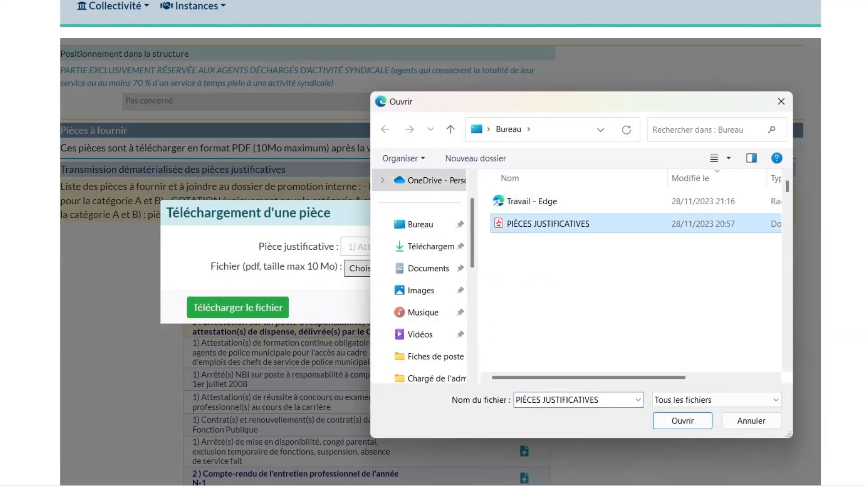
{"action": "left_click", "coordinate": [682, 421]}
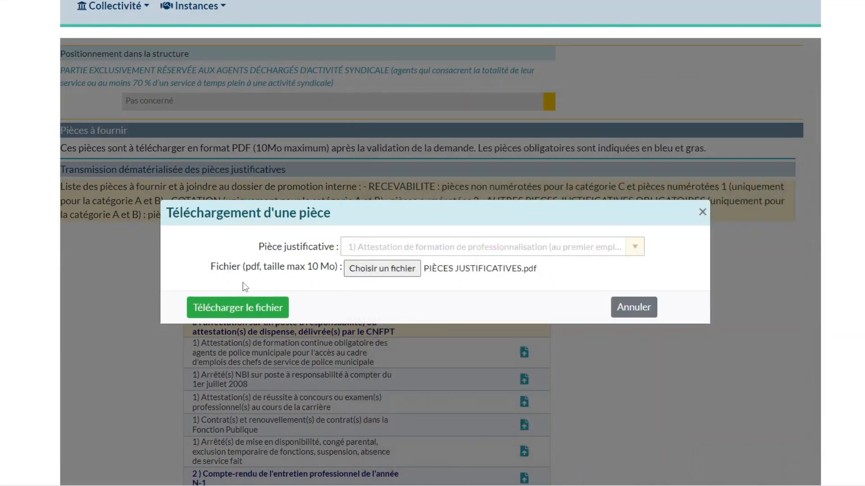
{"action": "left_click", "coordinate": [238, 309]}
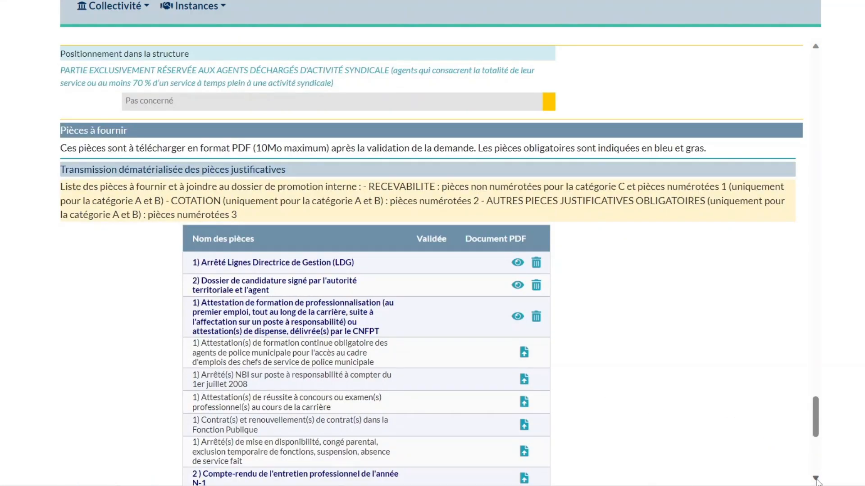
- Upload PIÈCES JUSTIFICATIVES.pdf as the supporting document "2) Compte-rendu de l'entretien professionnel de l'année N-1"
{"action": "scroll", "coordinate": [770, 454], "scroll_direction": "down", "scroll_amount": 4}
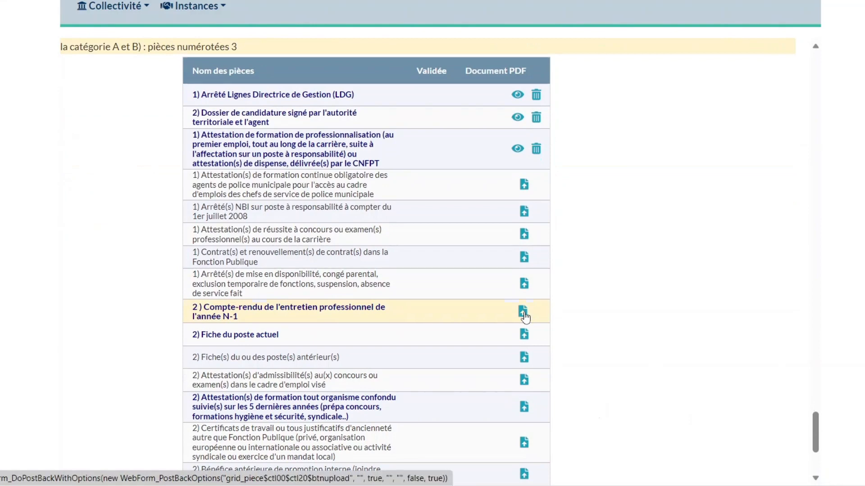
{"action": "left_click", "coordinate": [523, 313]}
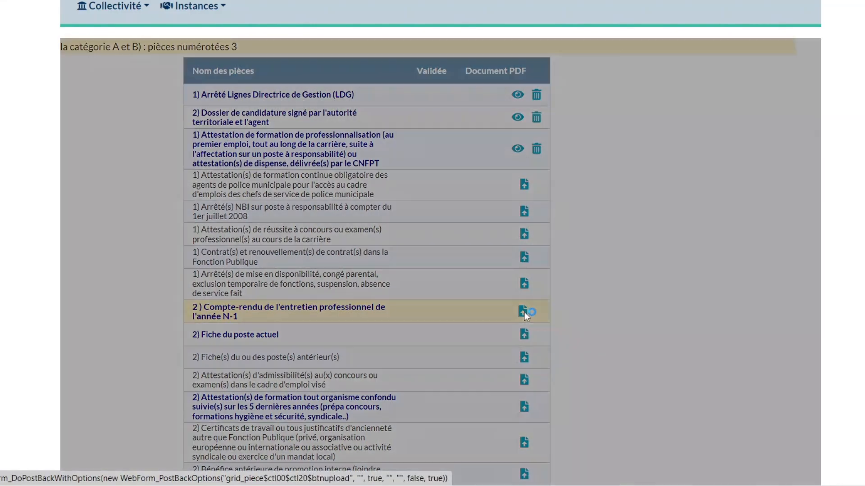
{"action": "left_click", "coordinate": [402, 270]}
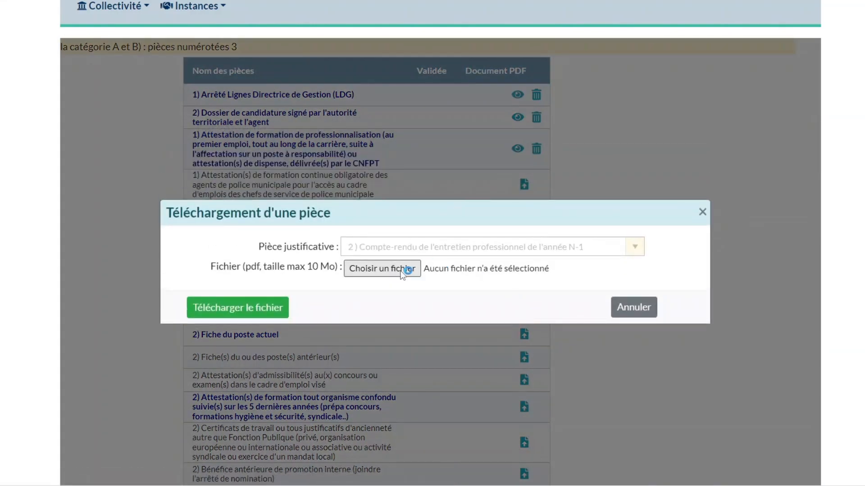
{"action": "left_click", "coordinate": [539, 227]}
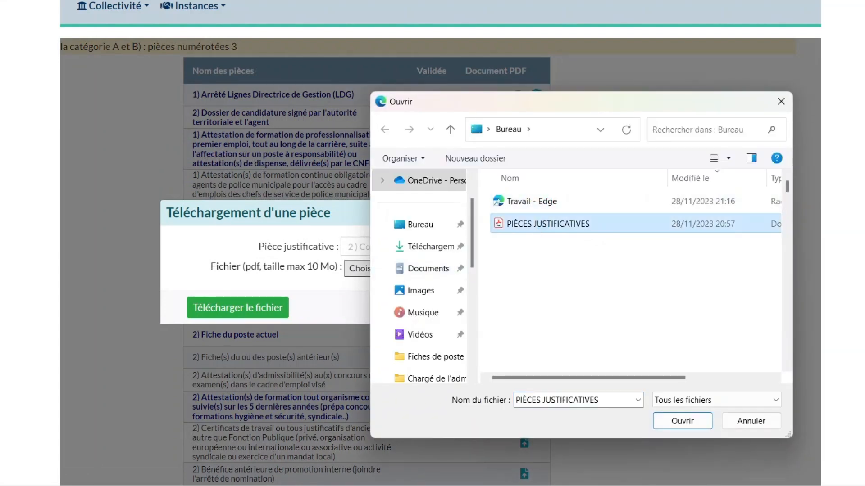
{"action": "left_click", "coordinate": [681, 421]}
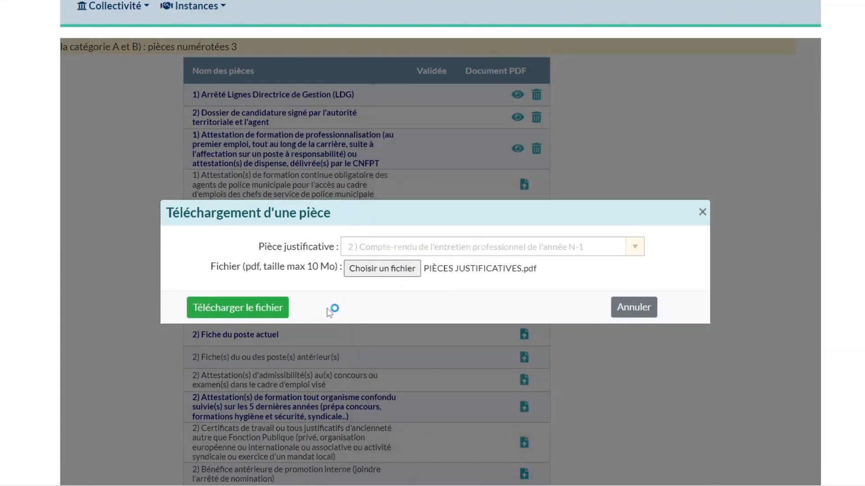
{"action": "left_click", "coordinate": [265, 310]}
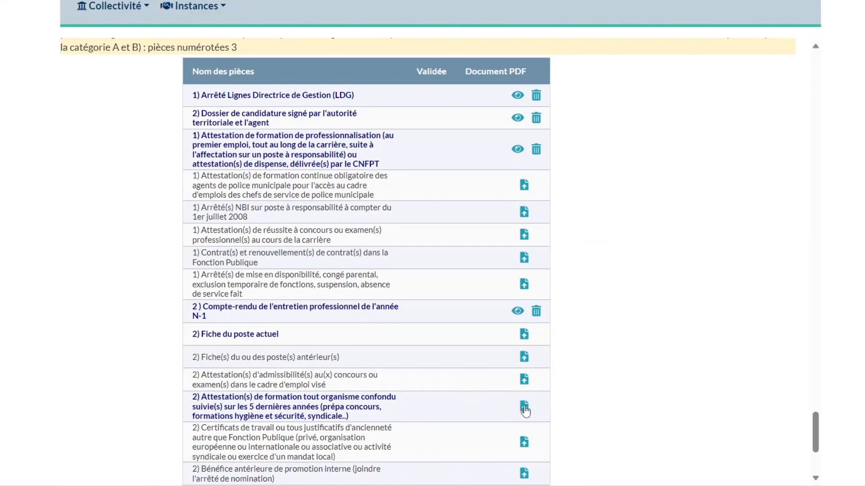
- Upload PIÈCES JUSTIFICATIVES.pdf as "2) Attestation(s) de formation tout organisme confondu suivie(s) sur les 5 dernières années"
{"action": "left_click", "coordinate": [524, 409]}
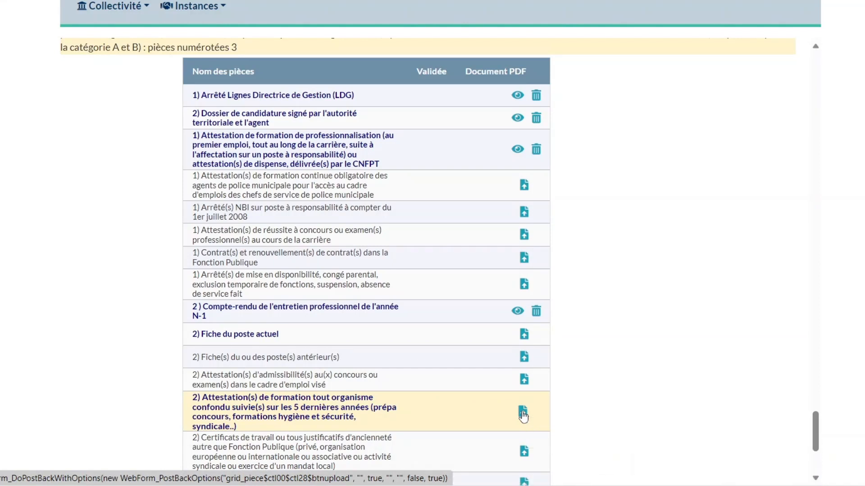
{"action": "left_click", "coordinate": [522, 413]}
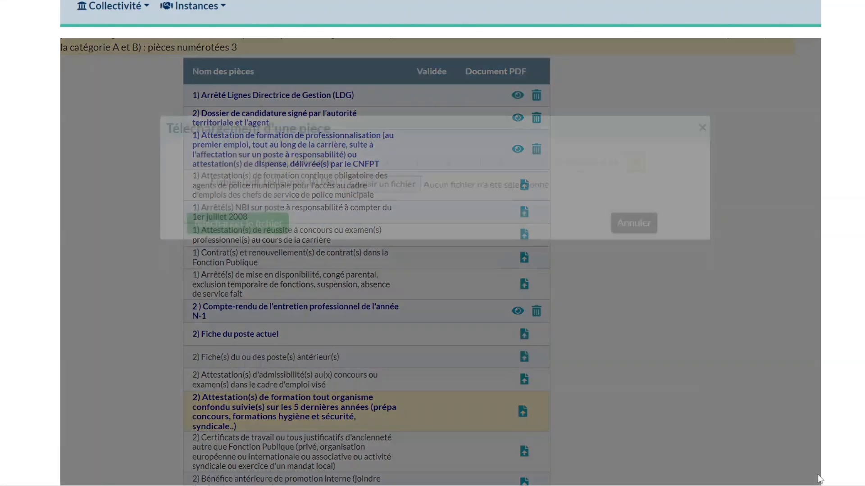
{"action": "left_click", "coordinate": [404, 272]}
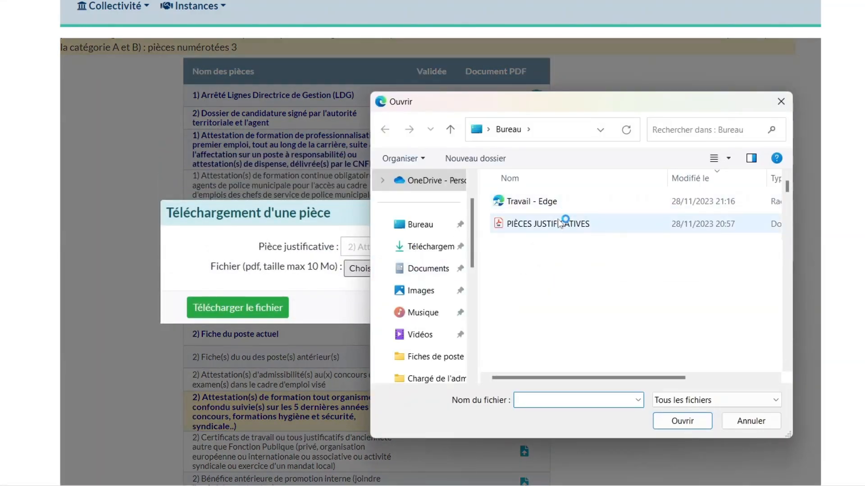
{"action": "left_click", "coordinate": [559, 225]}
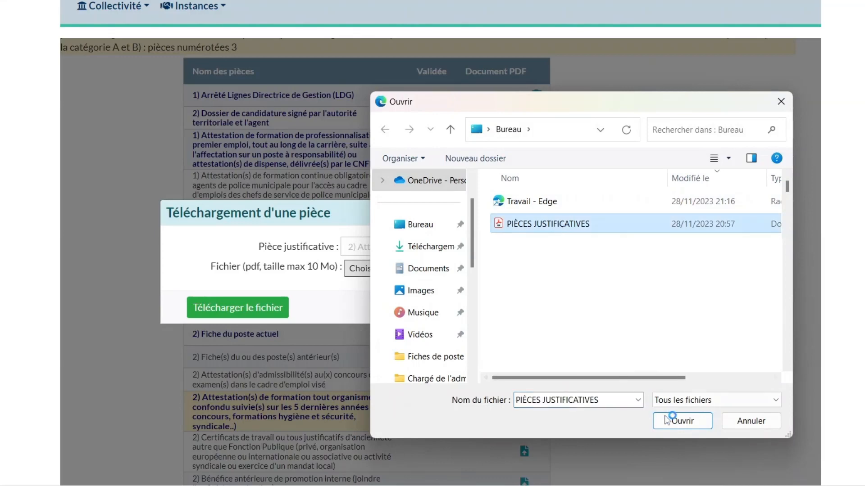
{"action": "left_click", "coordinate": [680, 424]}
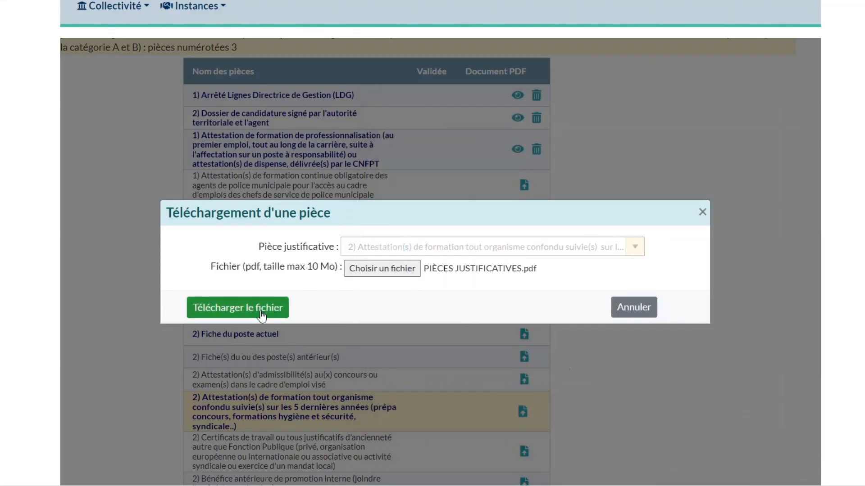
{"action": "left_click", "coordinate": [260, 311]}
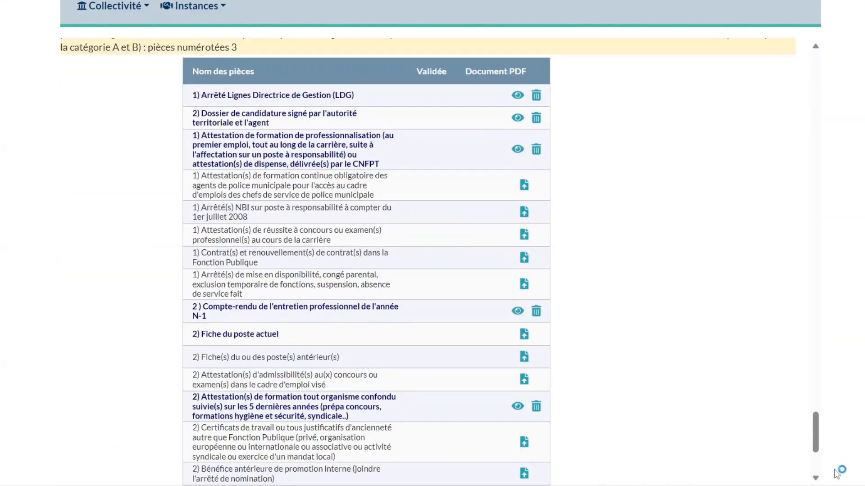
- Upload PIÈCES JUSTIFICATIVES.pdf as the supporting document "3) Autorisation de consultation du dossier de promotion interne"
{"action": "scroll", "coordinate": [816, 478], "scroll_direction": "down", "scroll_amount": 4}
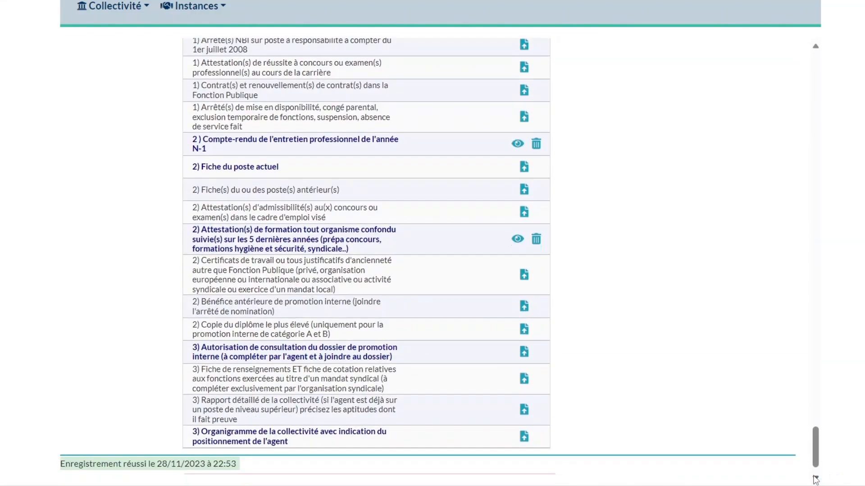
{"action": "scroll", "coordinate": [815, 478], "scroll_direction": "down", "scroll_amount": 1}
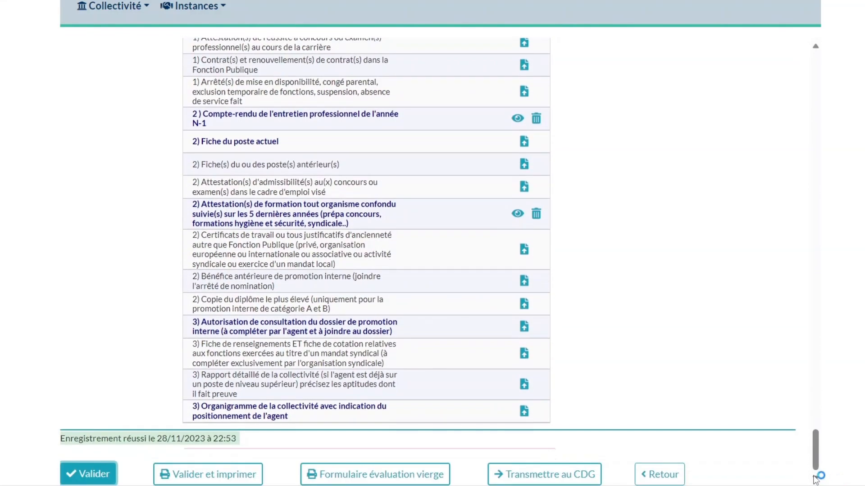
{"action": "left_click", "coordinate": [524, 328]}
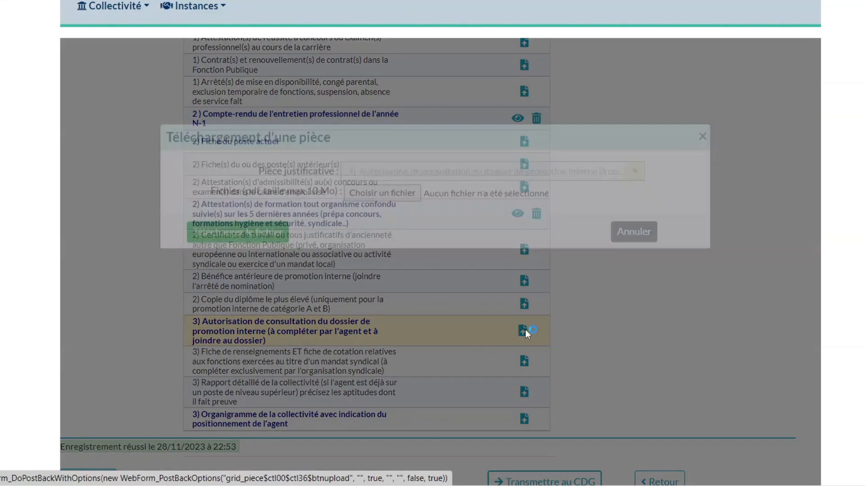
{"action": "left_click", "coordinate": [407, 269]}
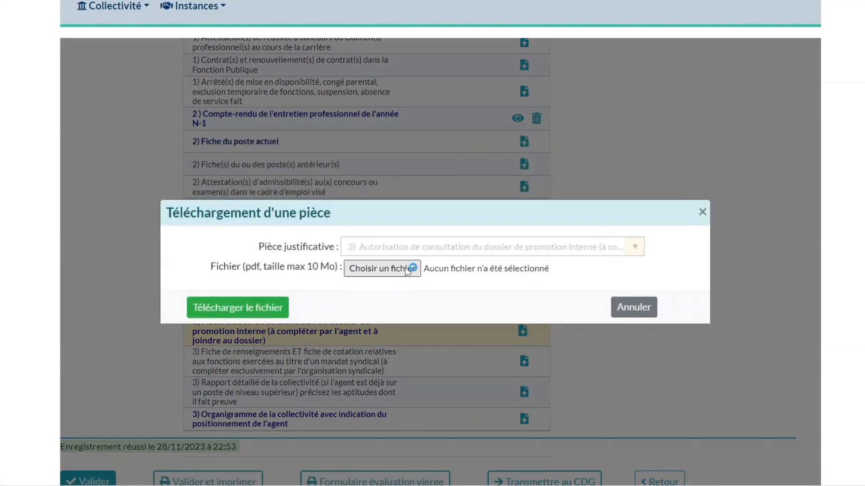
{"action": "left_click", "coordinate": [540, 228]}
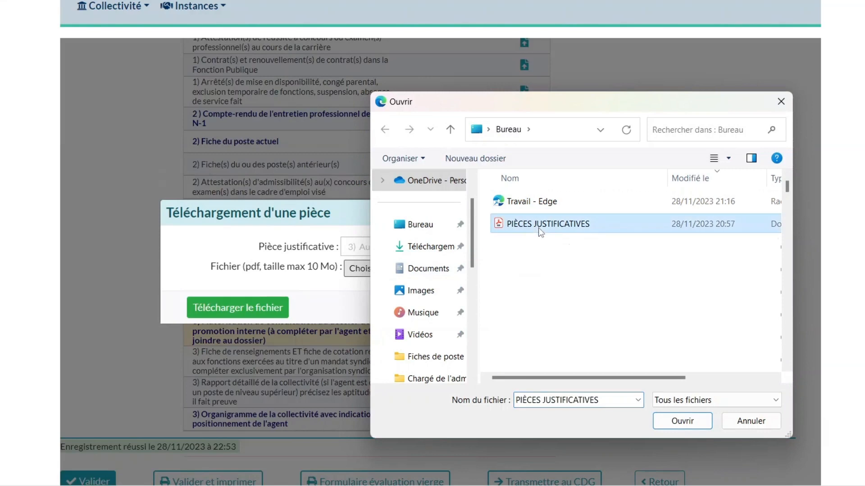
{"action": "left_click", "coordinate": [670, 424]}
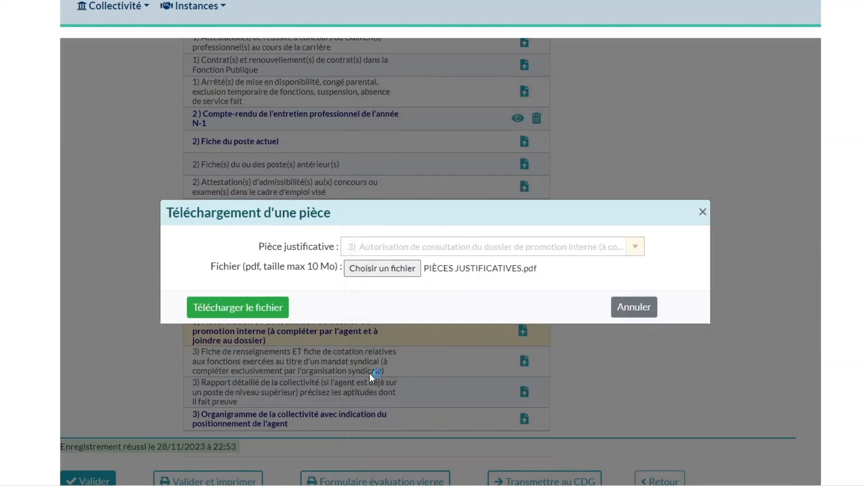
{"action": "left_click", "coordinate": [253, 309]}
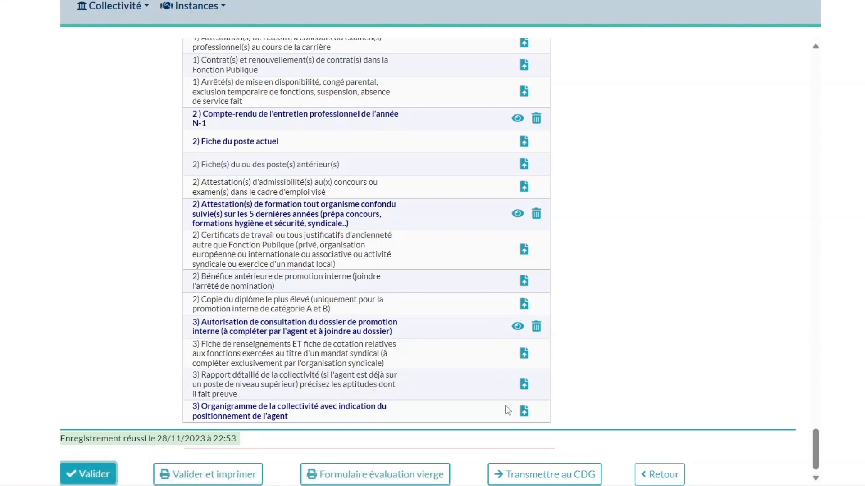
- Upload PIÈCES JUSTIFICATIVES.pdf as "3) Organigramme de la collectivité avec indication du positionnement de l'agent"
{"action": "left_click", "coordinate": [523, 414]}
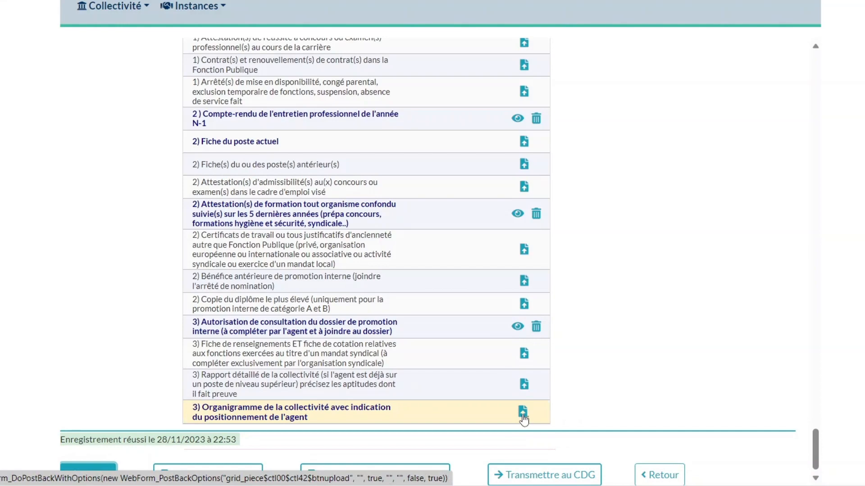
{"action": "left_click", "coordinate": [523, 415]}
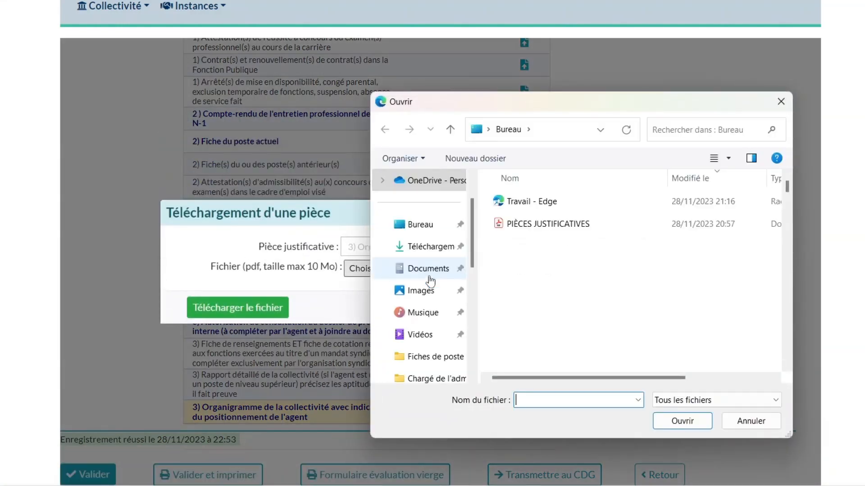
{"action": "left_click", "coordinate": [544, 225]}
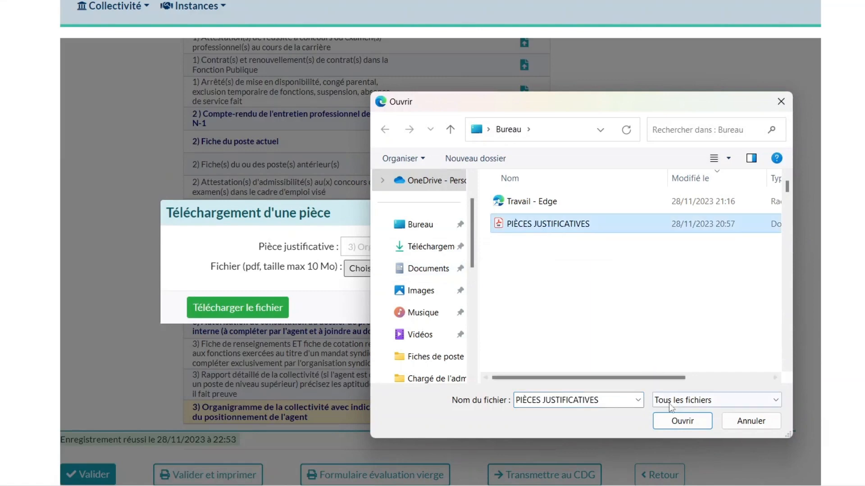
{"action": "left_click", "coordinate": [682, 421]}
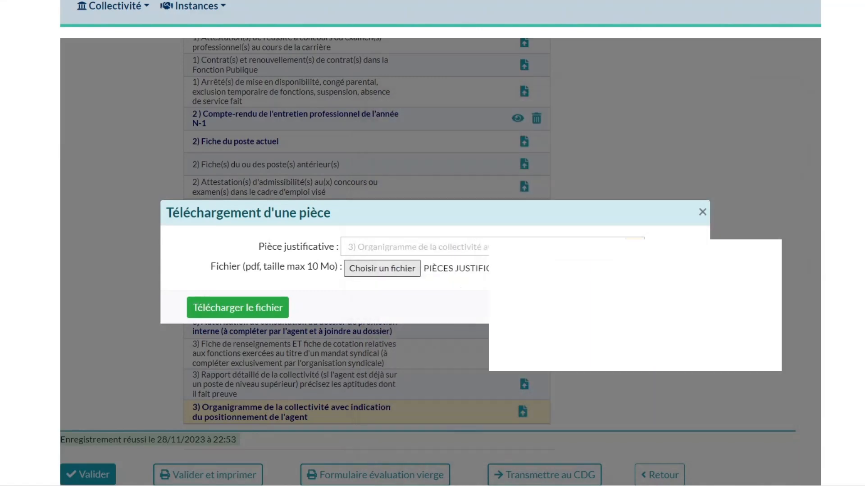
{"action": "left_click", "coordinate": [259, 311]}
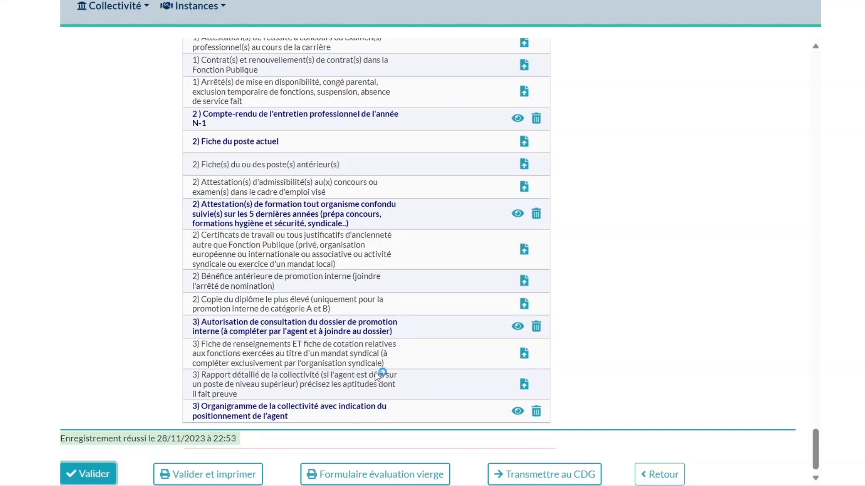
- Try to transmit the promotion file with its uploaded supporting documents to the CDG
{"action": "left_click", "coordinate": [515, 480]}
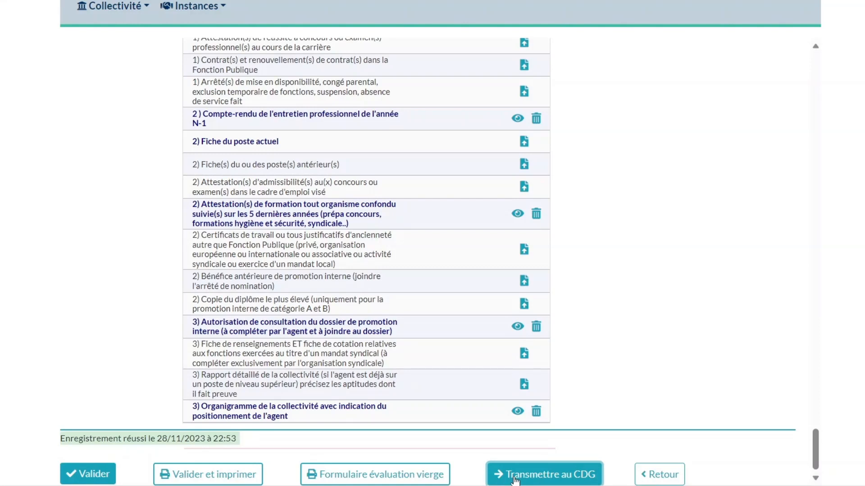
{"action": "left_click", "coordinate": [515, 480]}
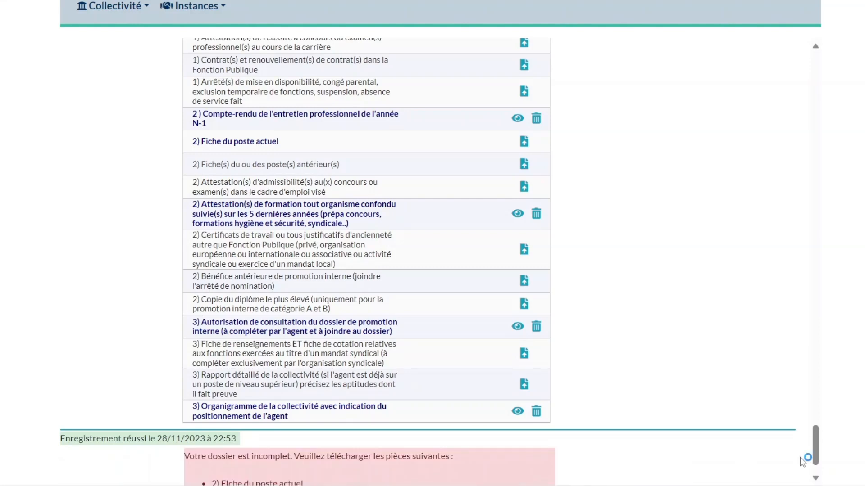
- Upload PIÈCES JUSTIFICATIVES.pdf as the missing supporting document "2) Fiche du poste actuel" and transmit the promotion file to the CDG
{"action": "scroll", "coordinate": [815, 452], "scroll_direction": "down", "scroll_amount": 1}
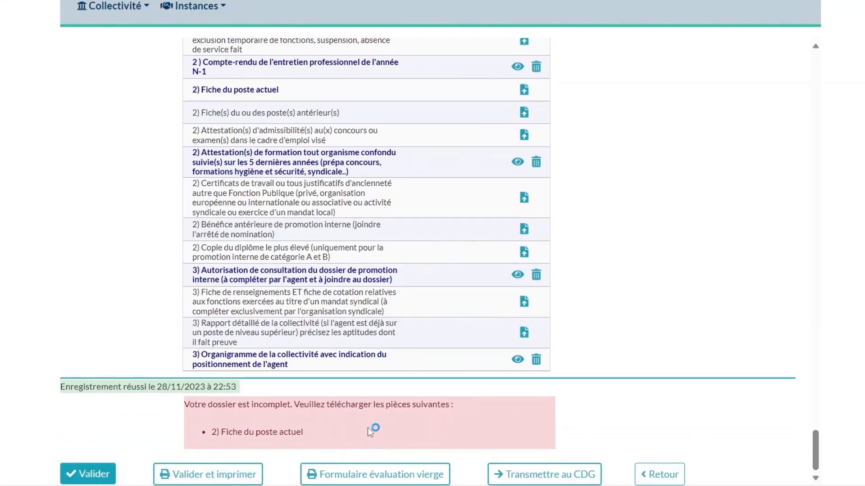
{"action": "left_click", "coordinate": [525, 95]}
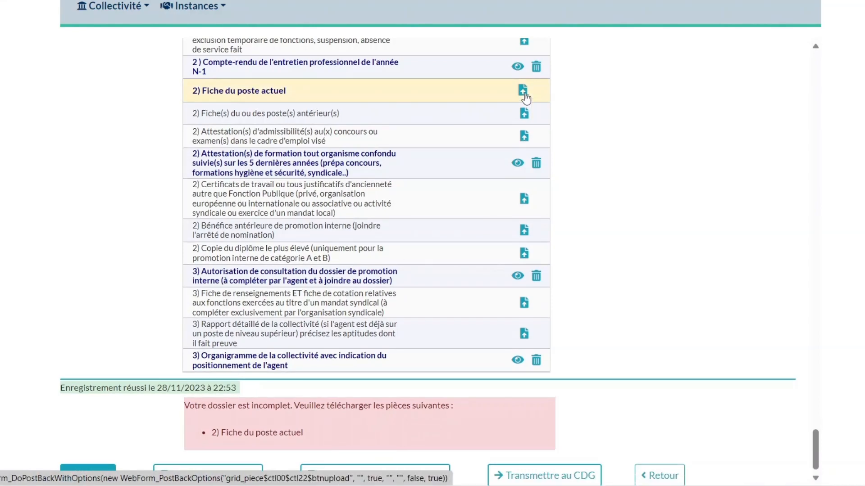
{"action": "left_click", "coordinate": [525, 95]}
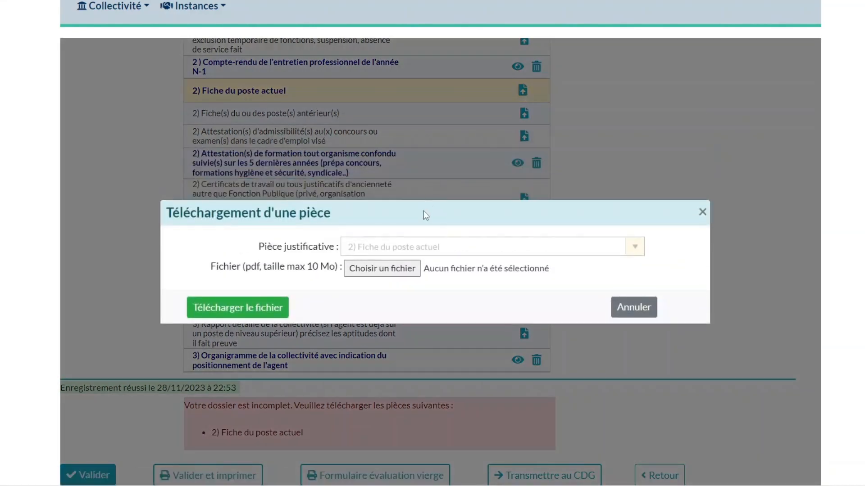
{"action": "left_click", "coordinate": [400, 269]}
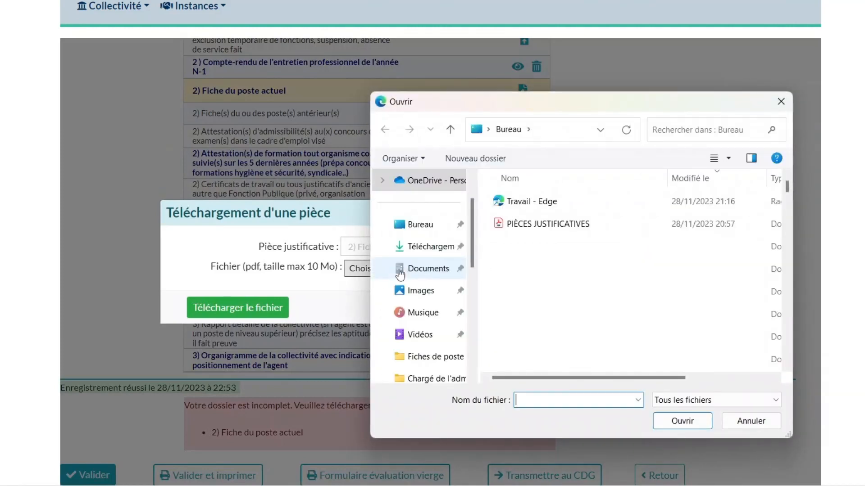
{"action": "left_click", "coordinate": [550, 224]}
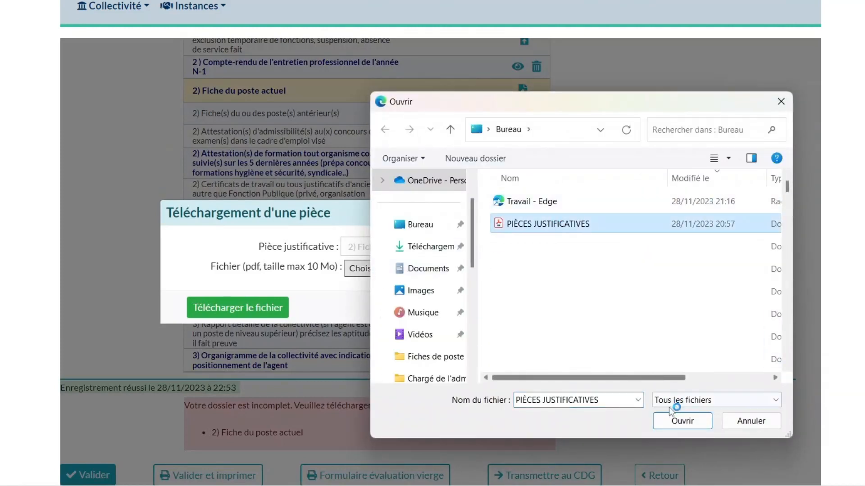
{"action": "left_click", "coordinate": [676, 423]}
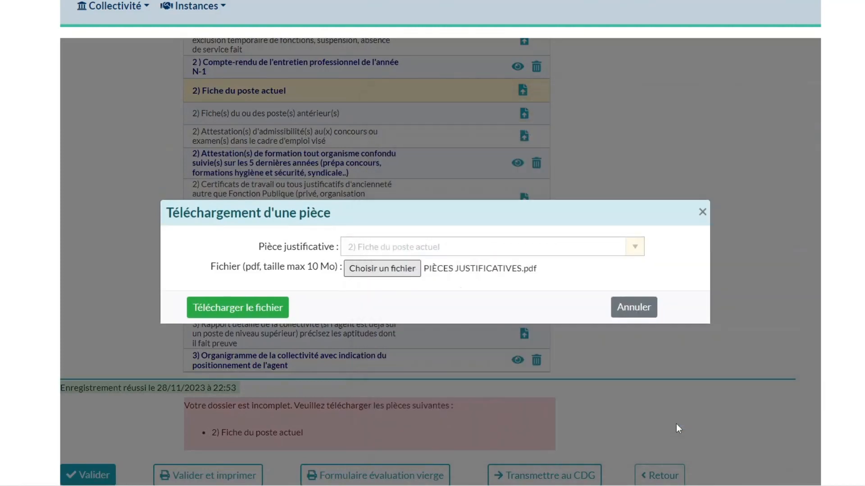
{"action": "left_click", "coordinate": [256, 310]}
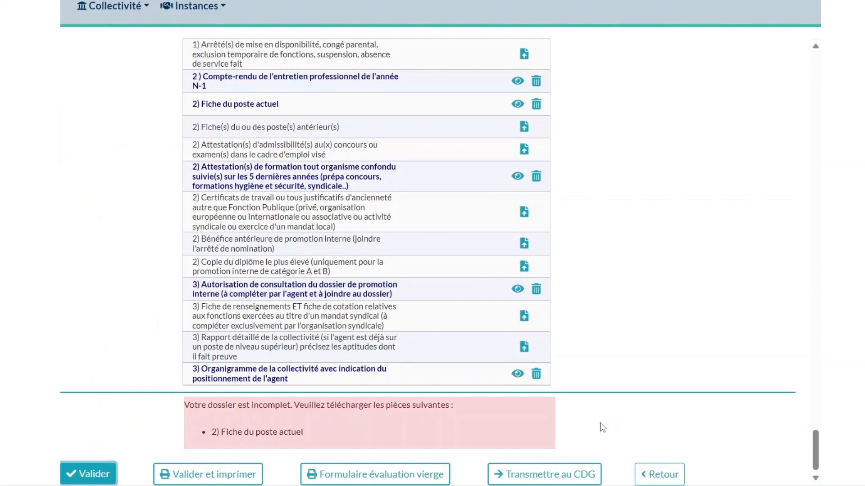
{"action": "left_click", "coordinate": [560, 478]}
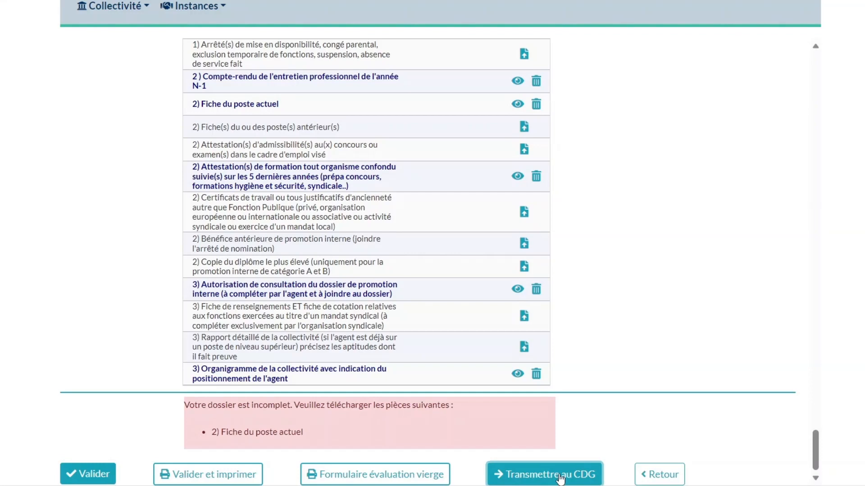